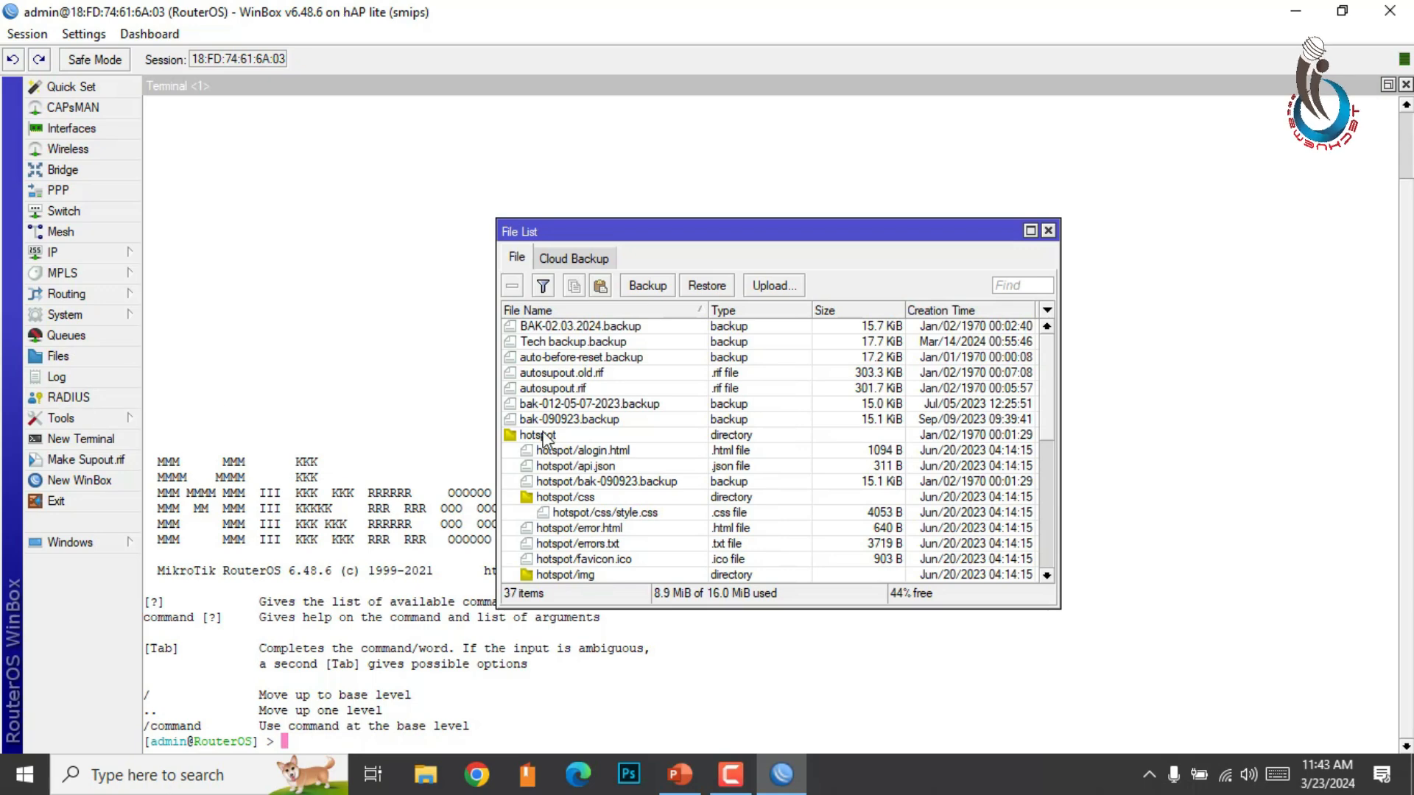
Restore the router configuration from BAK-02.03.2024.backup, entering the backup password and accepting the reboot
click(575, 329)
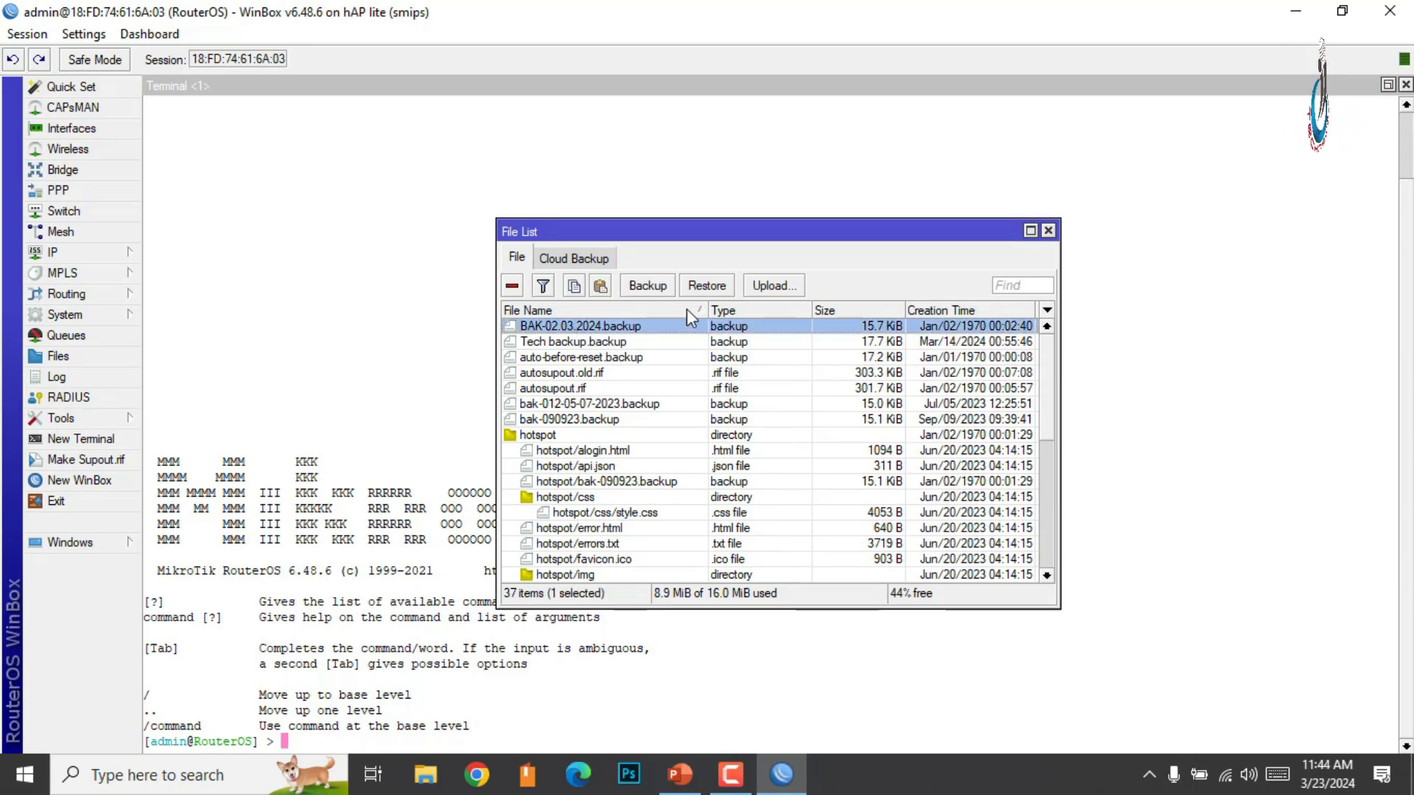
click(708, 285)
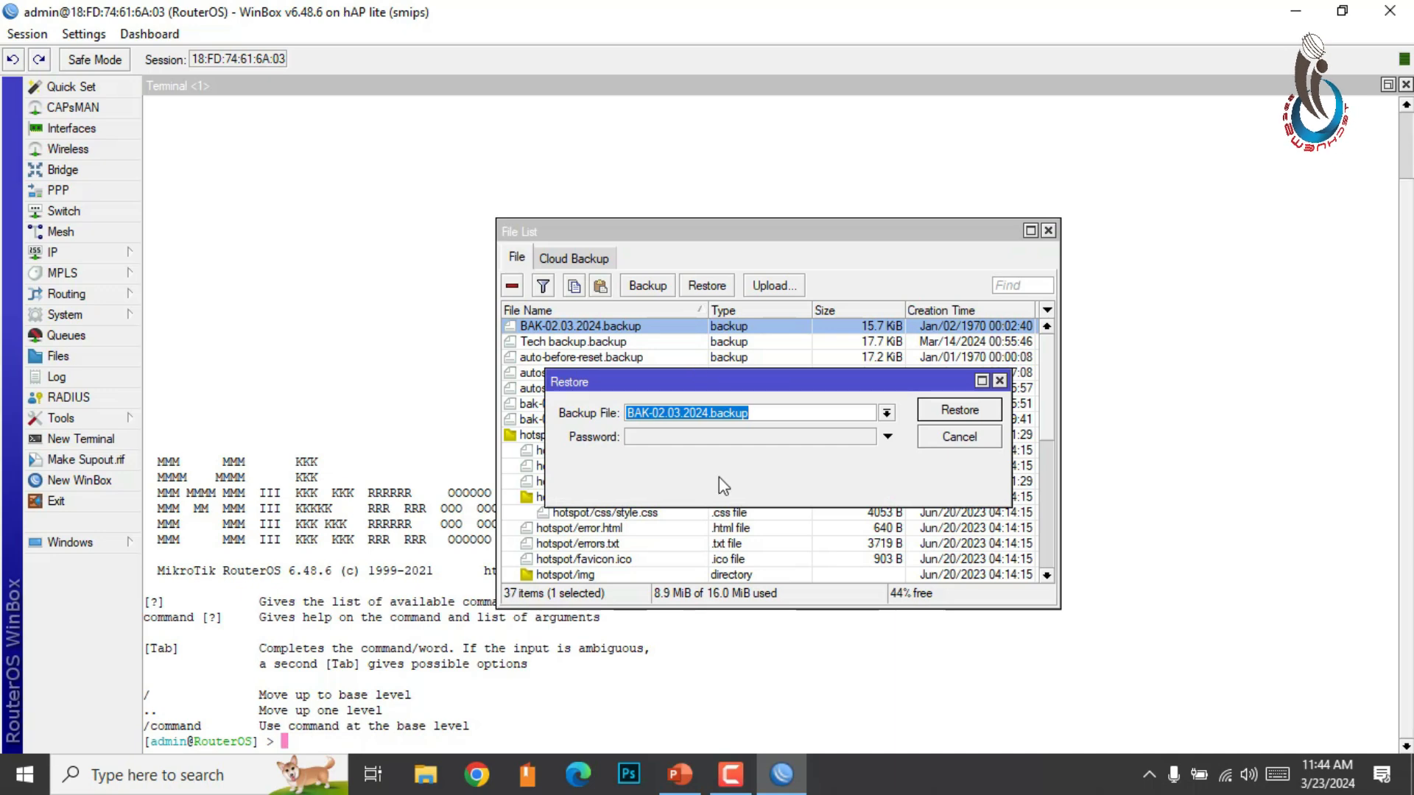
click(696, 437)
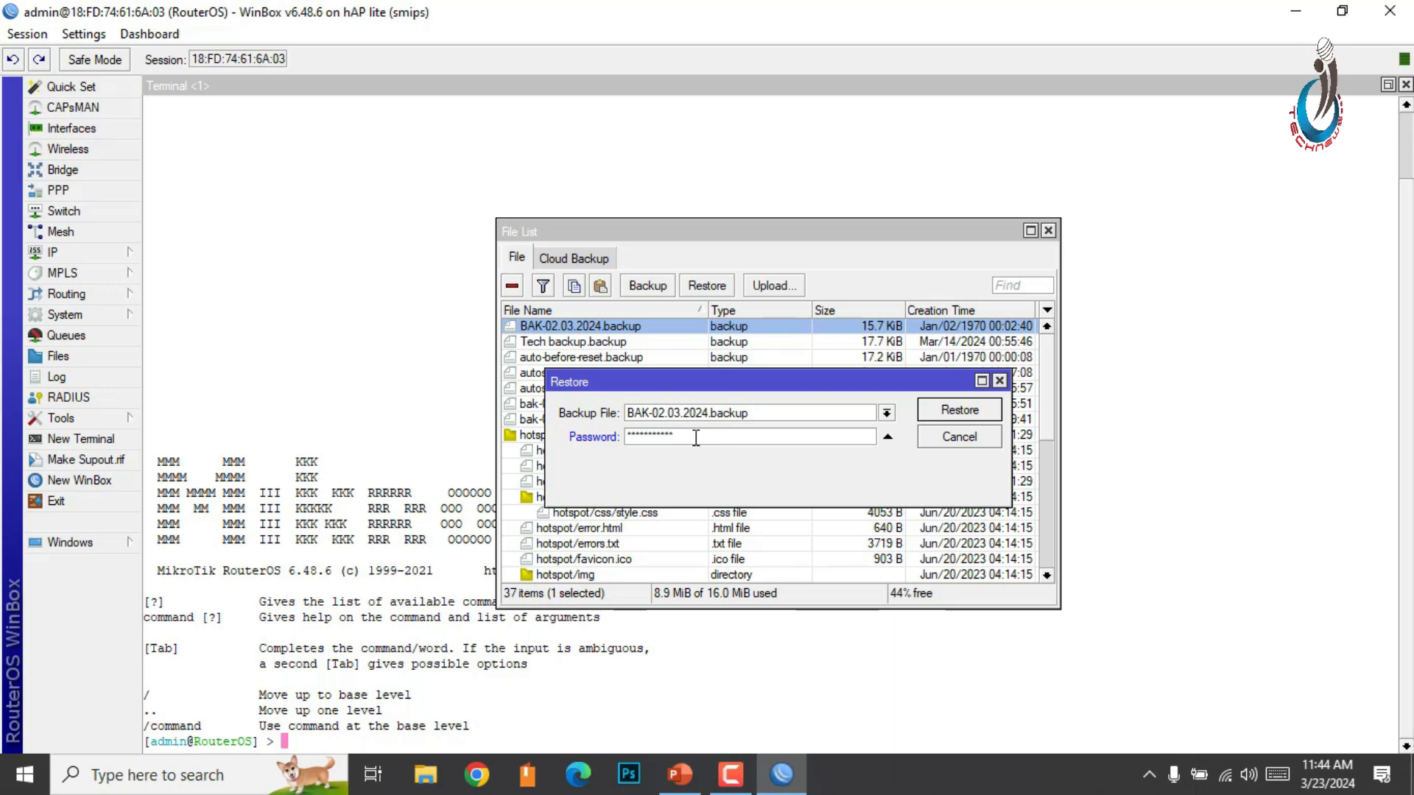
click(947, 411)
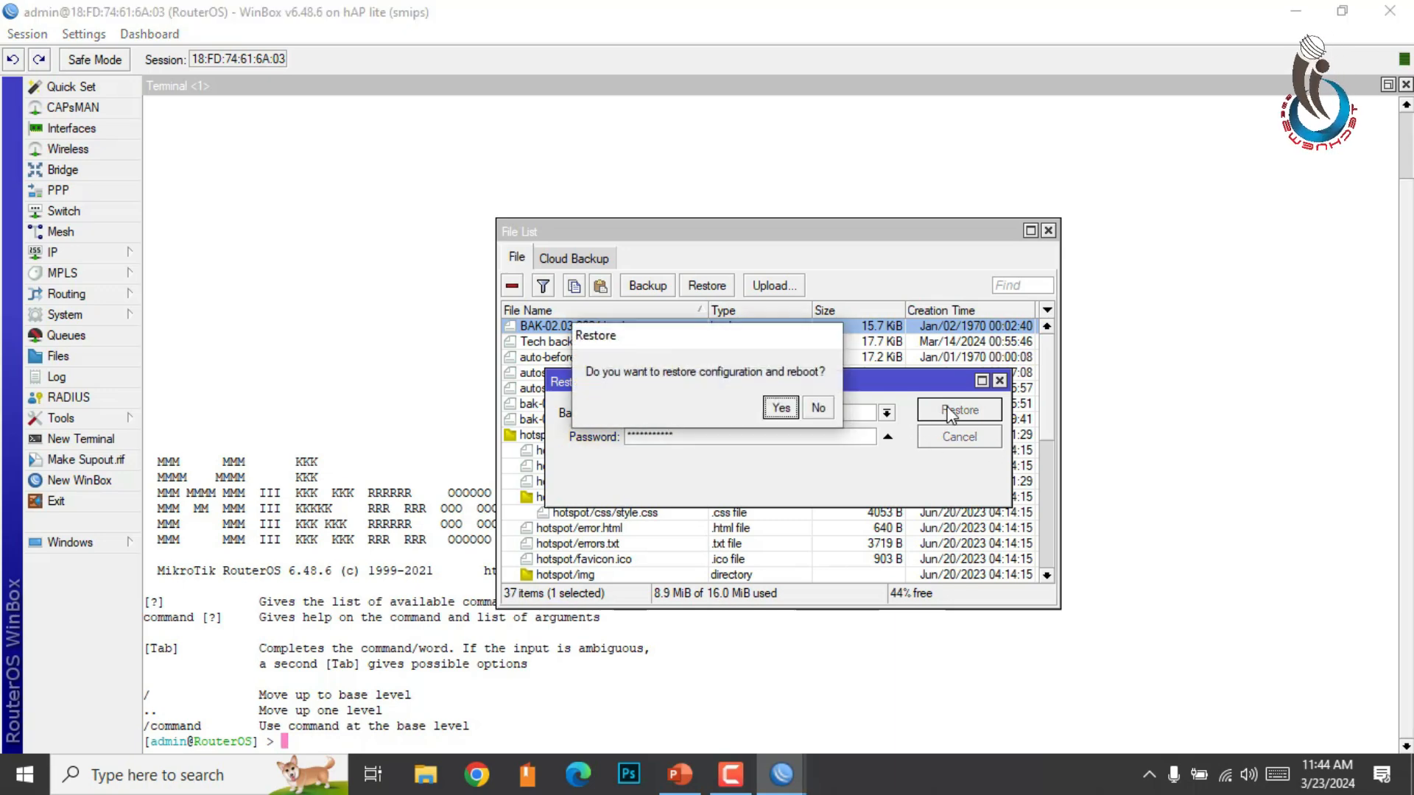
click(781, 407)
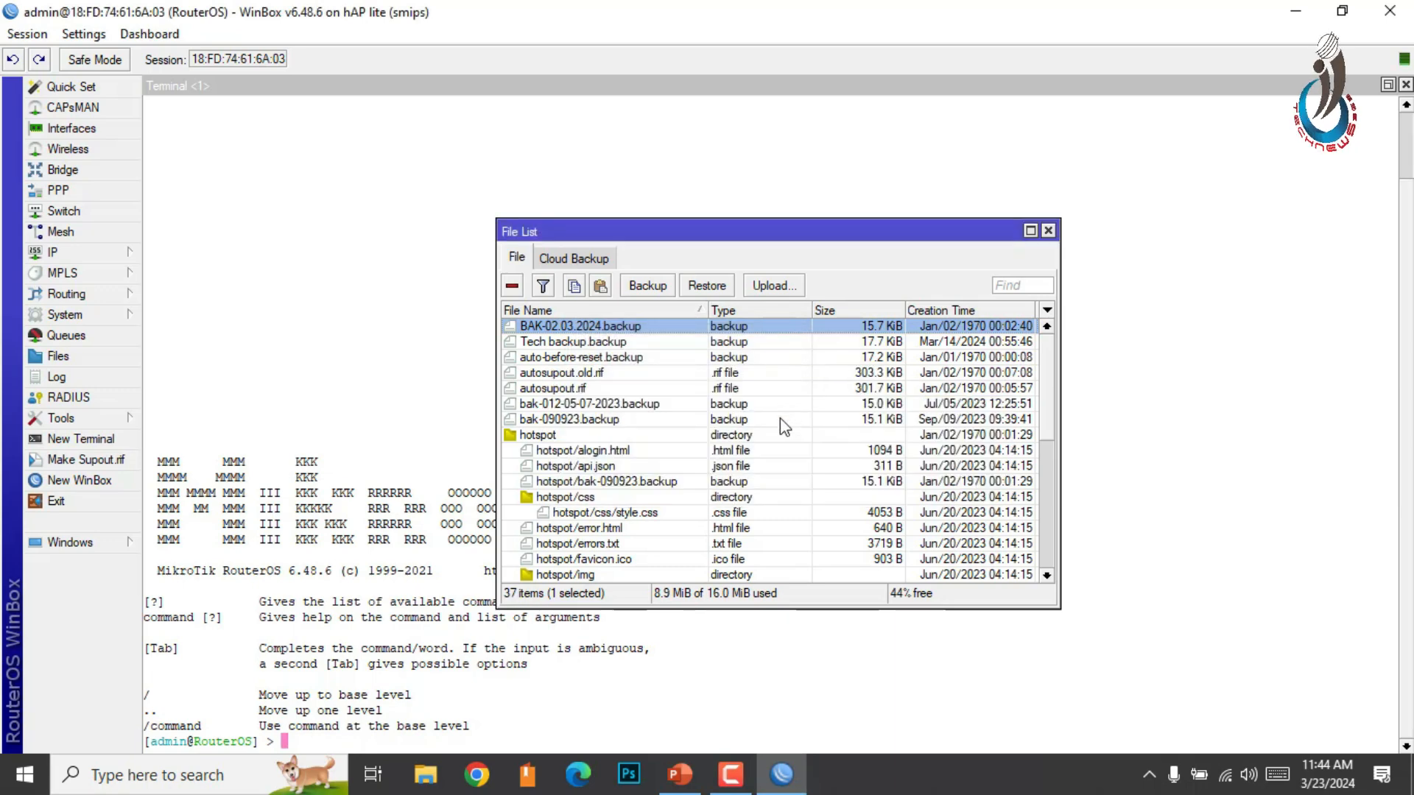
Close the file list and the router session, then reconnect to the RouterOS neighbor at 192.168.88.1 with the login admin
click(1049, 231)
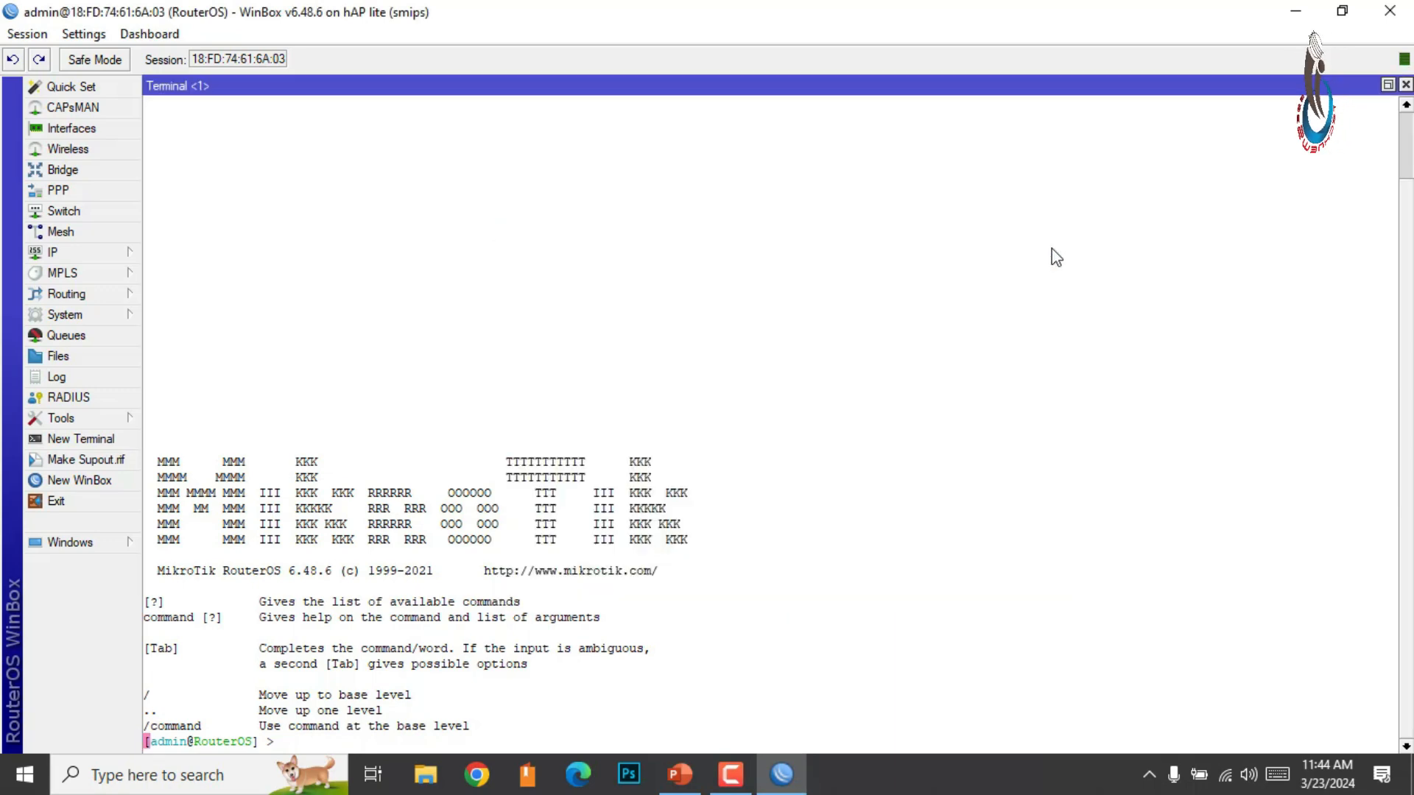
click(1398, 18)
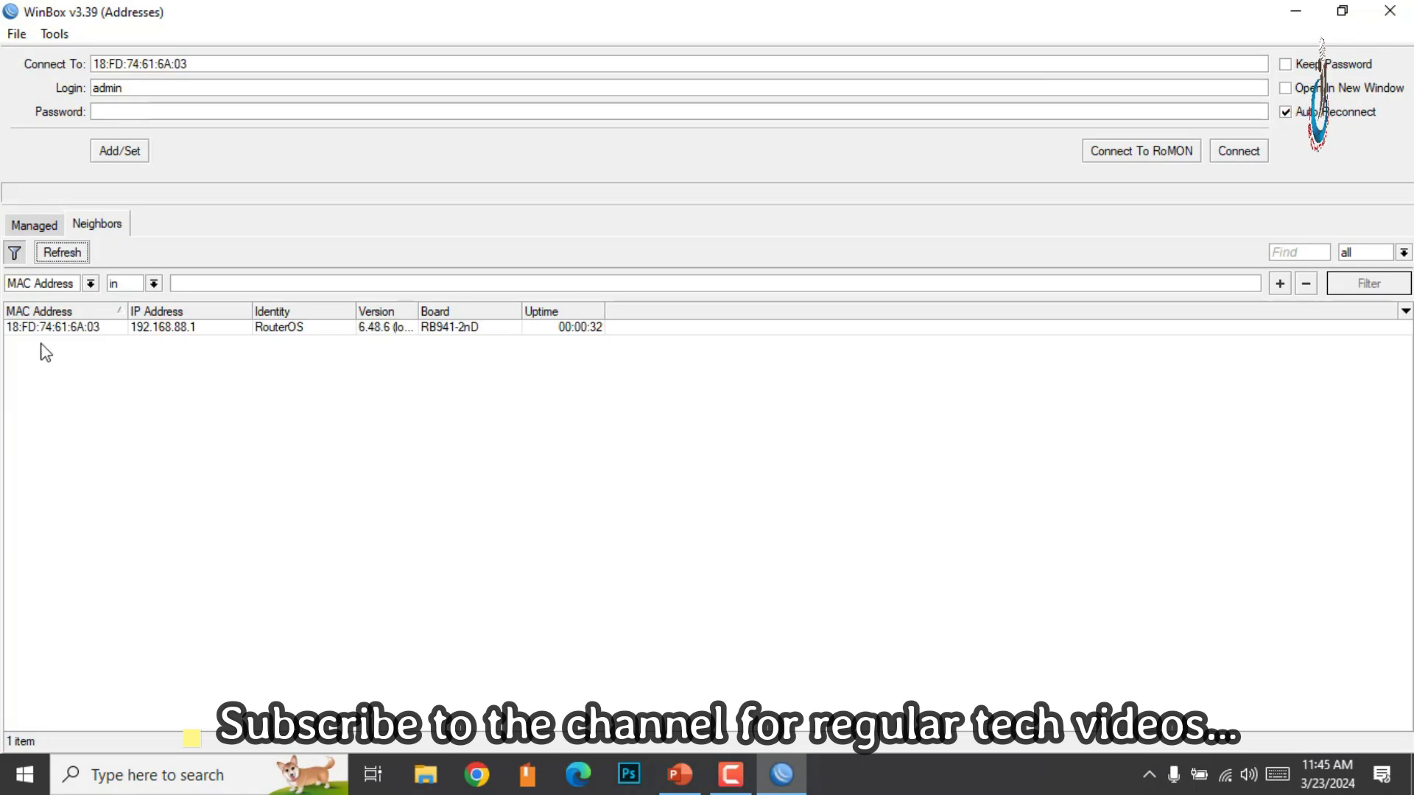
click(37, 329)
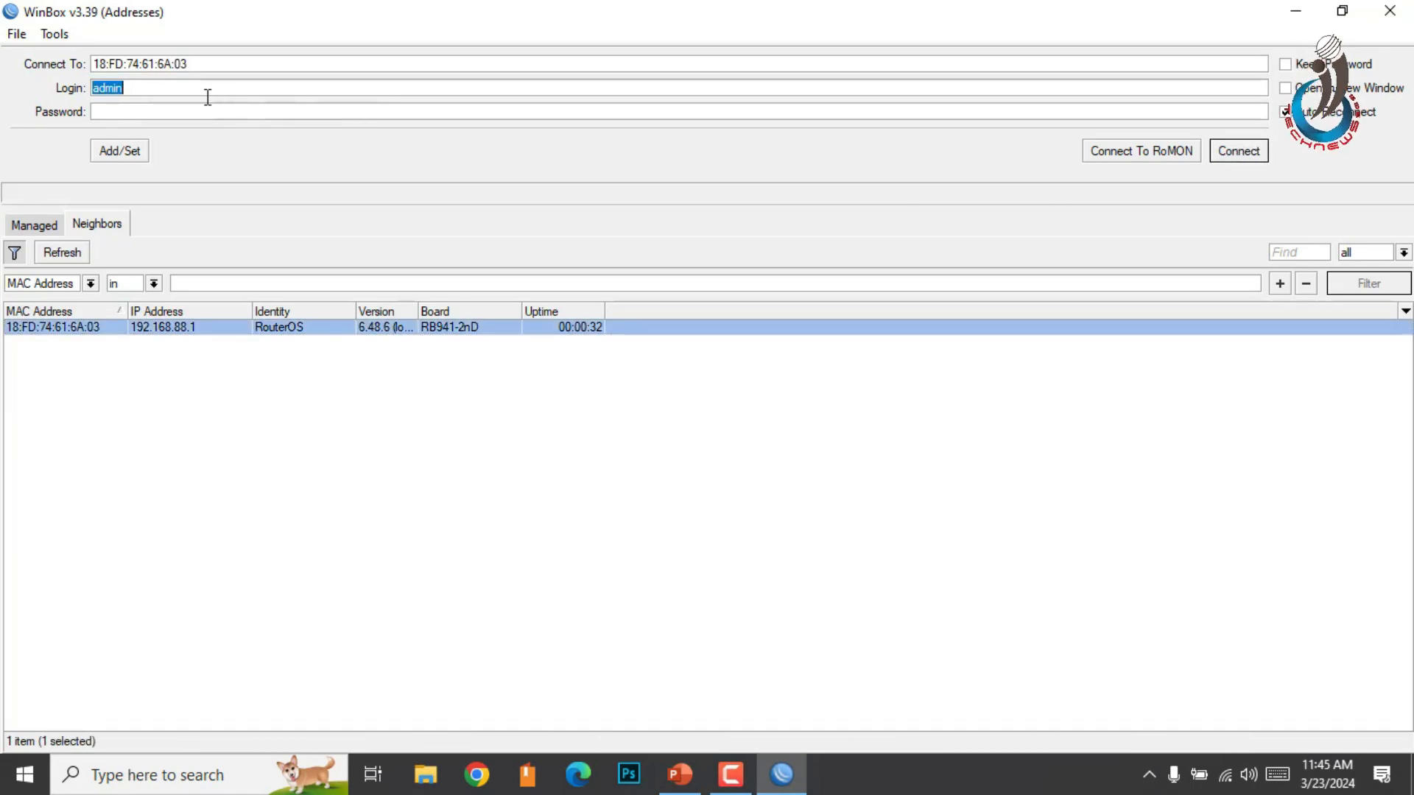
drag(149, 89, 84, 87)
click(1248, 150)
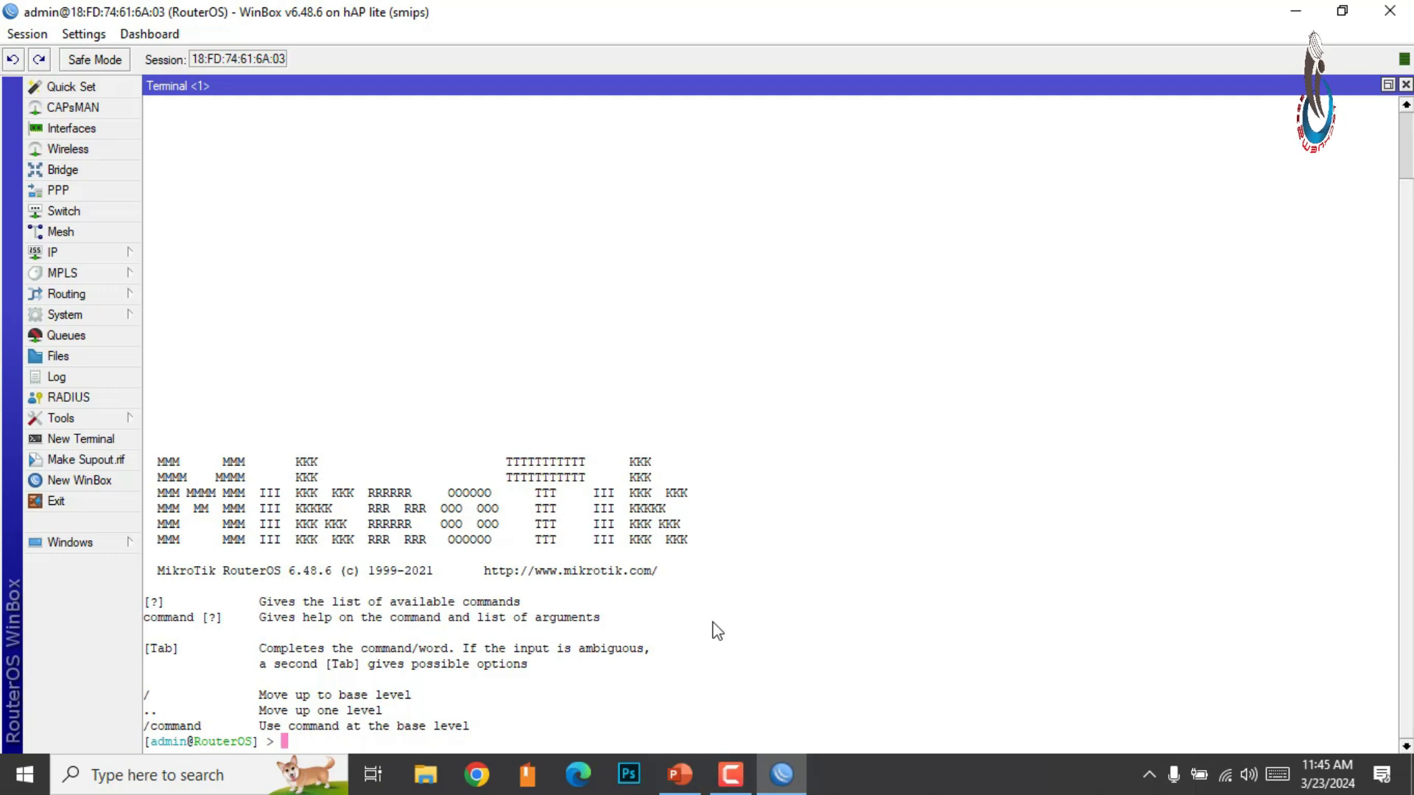
List the router's IP addresses in the terminal with ip address and print, and return to the base level with /
text(ip )
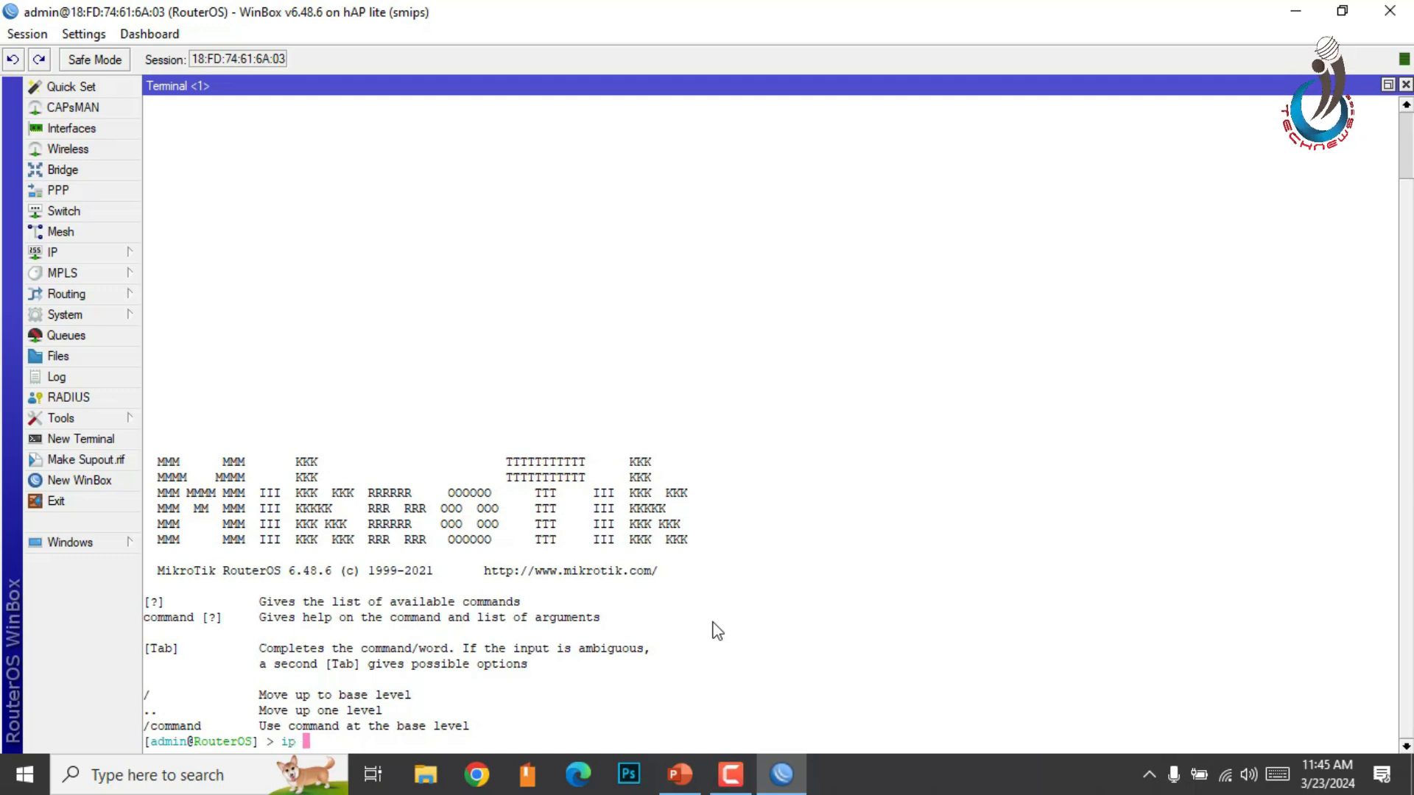
text(address)
key(Return)
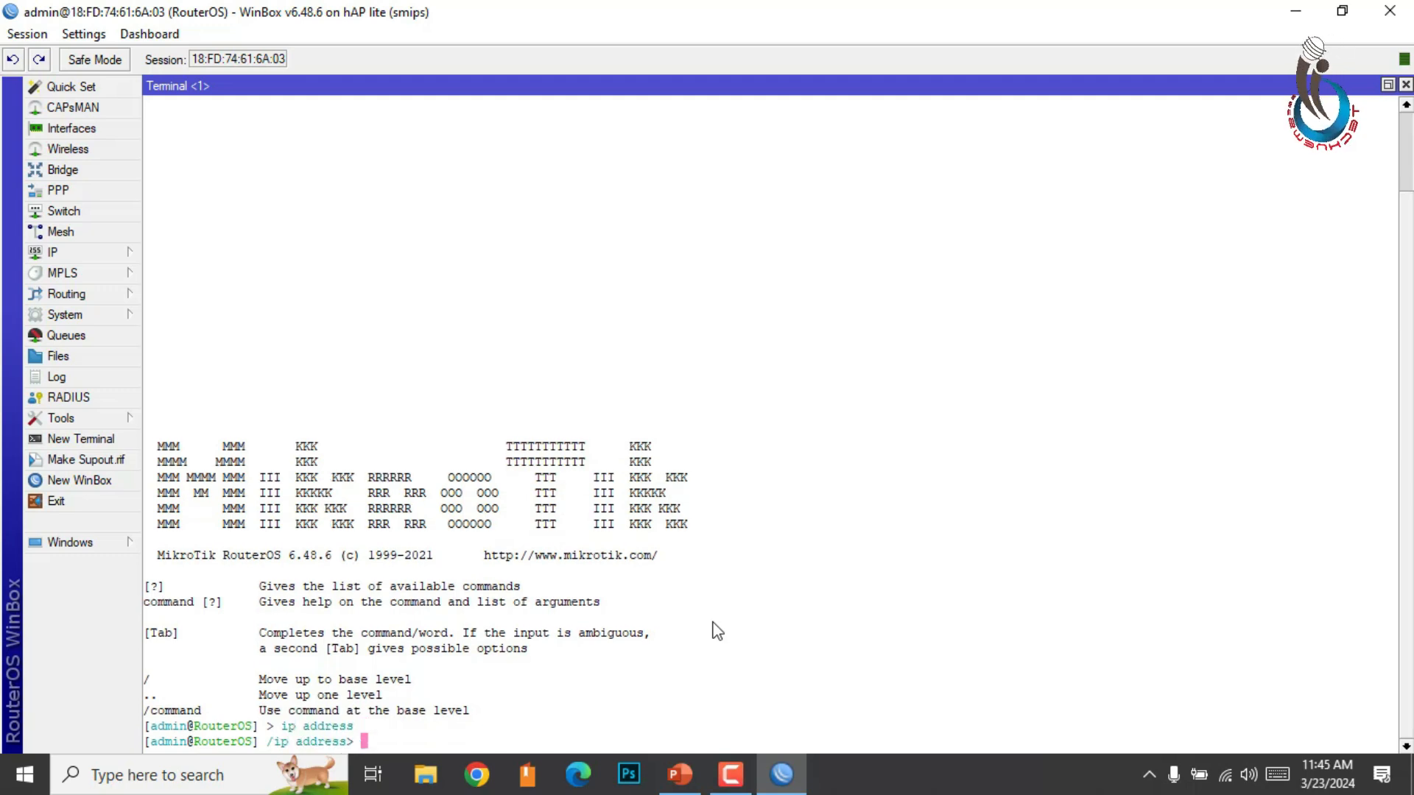
text(print)
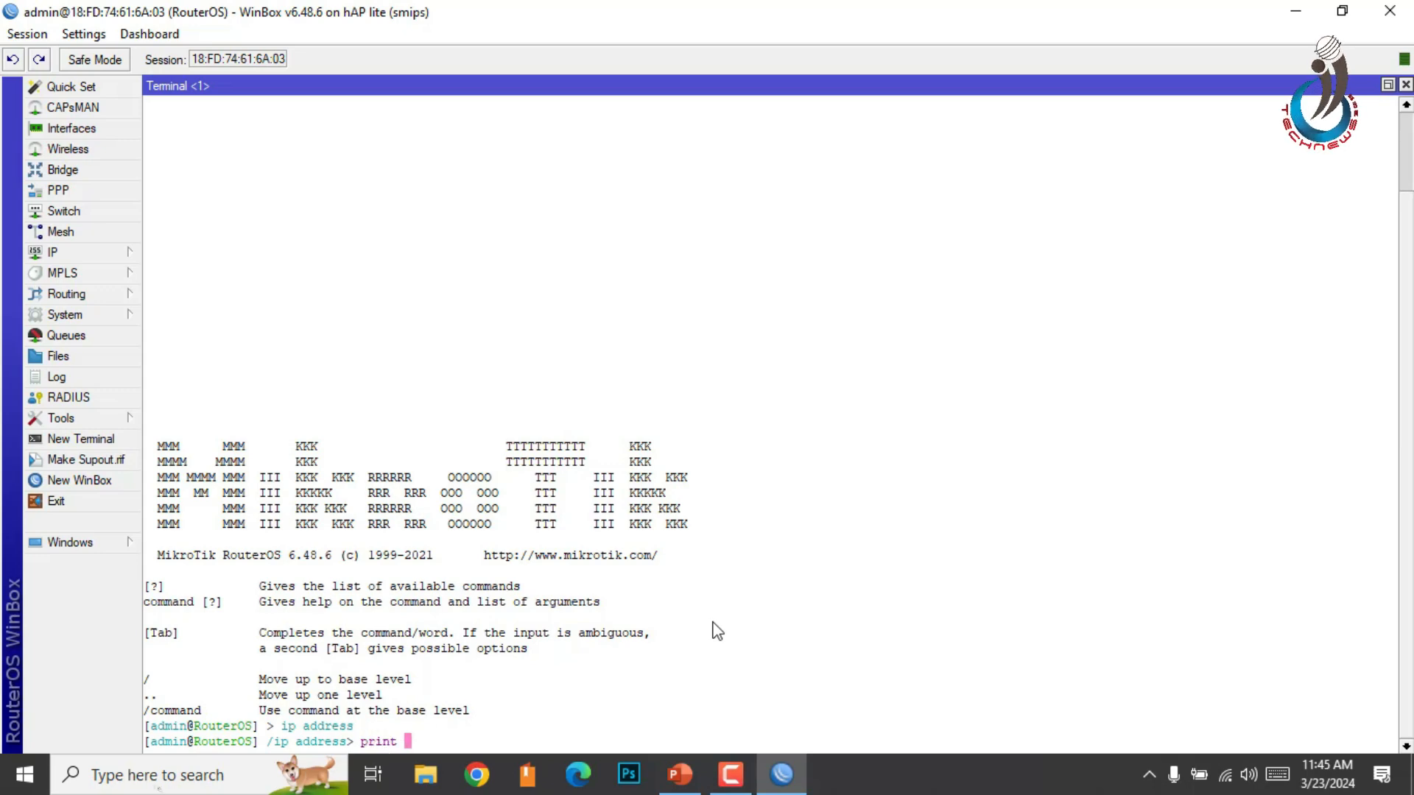
key(Return)
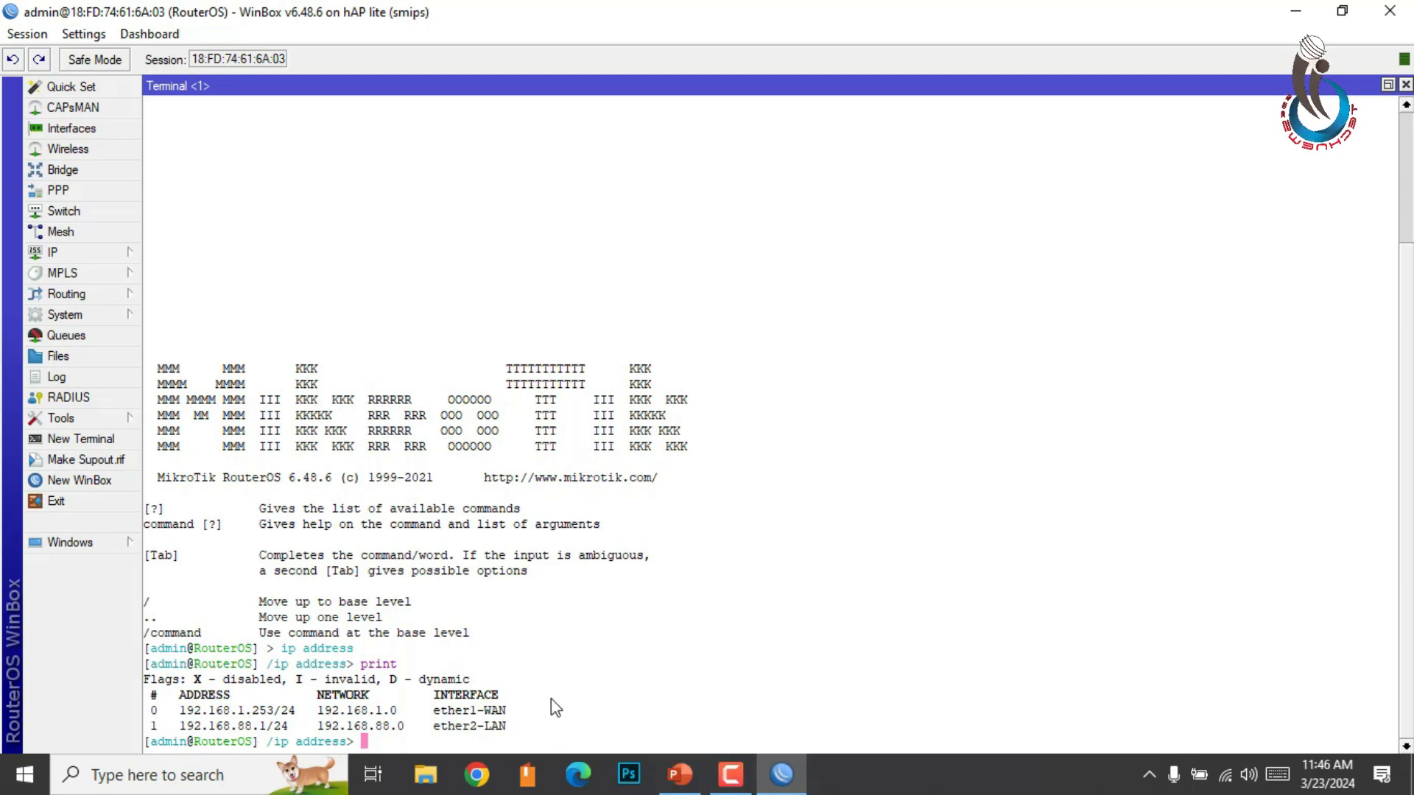
text(/)
key(Return)
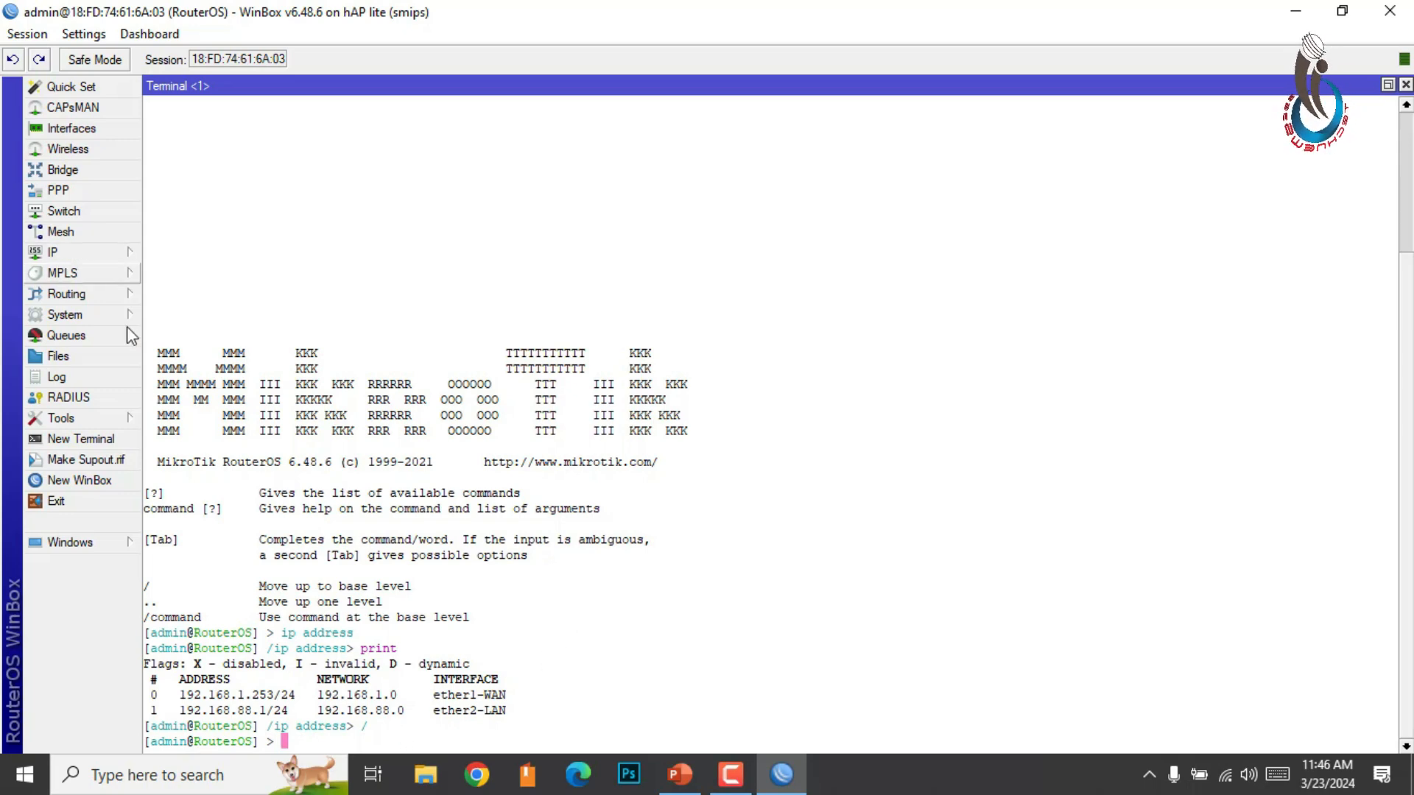
Enable the wlan1 wireless interface
click(81, 155)
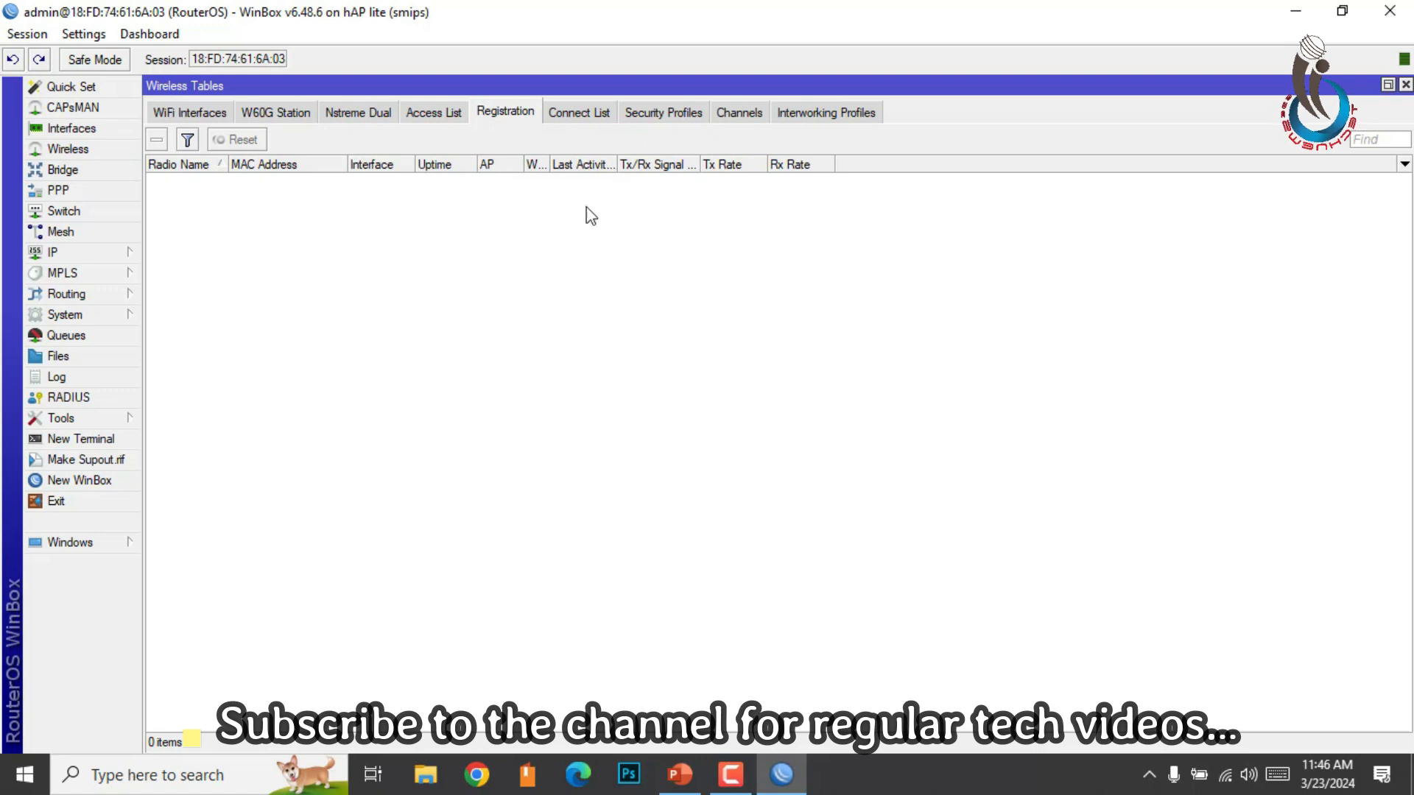
click(210, 114)
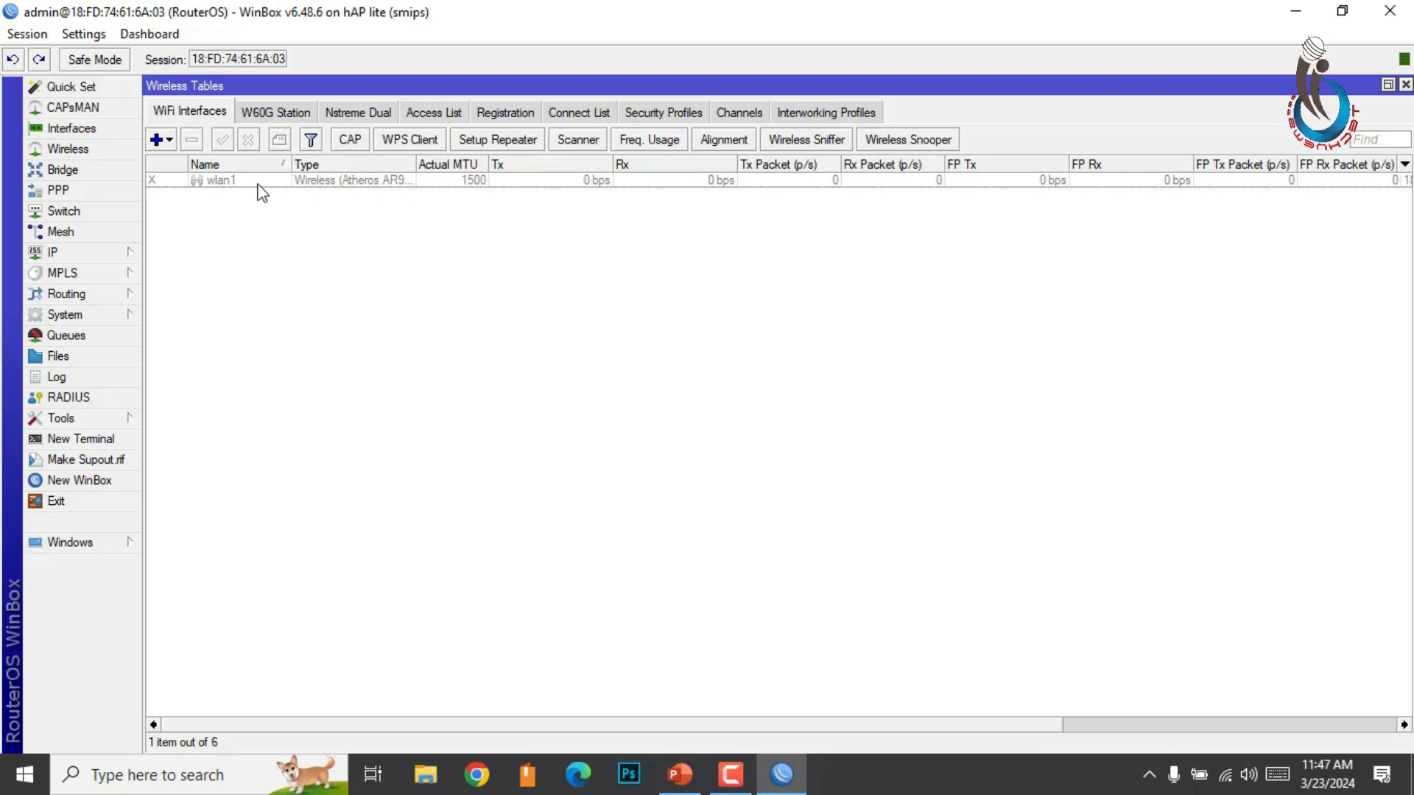
click(215, 183)
right_click(215, 184)
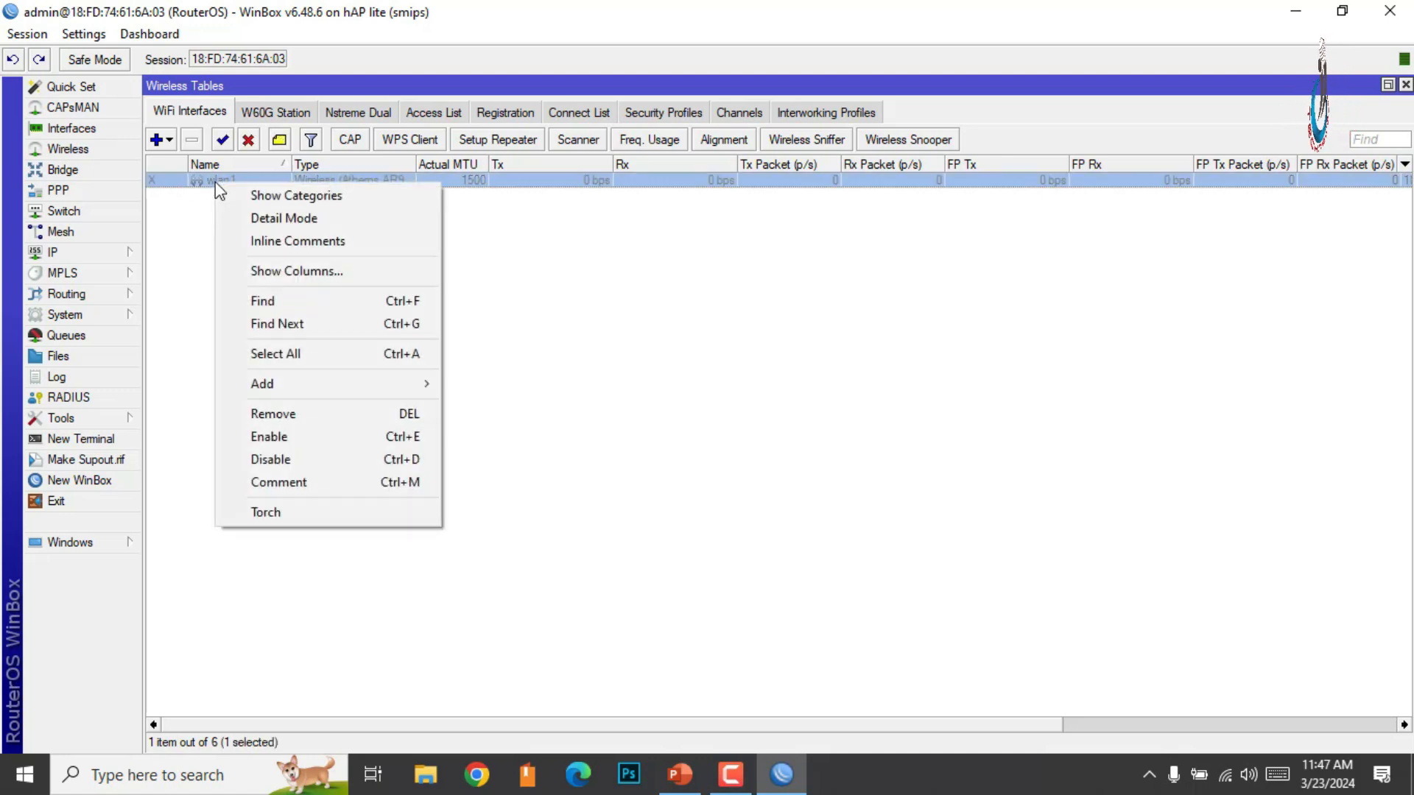
click(276, 437)
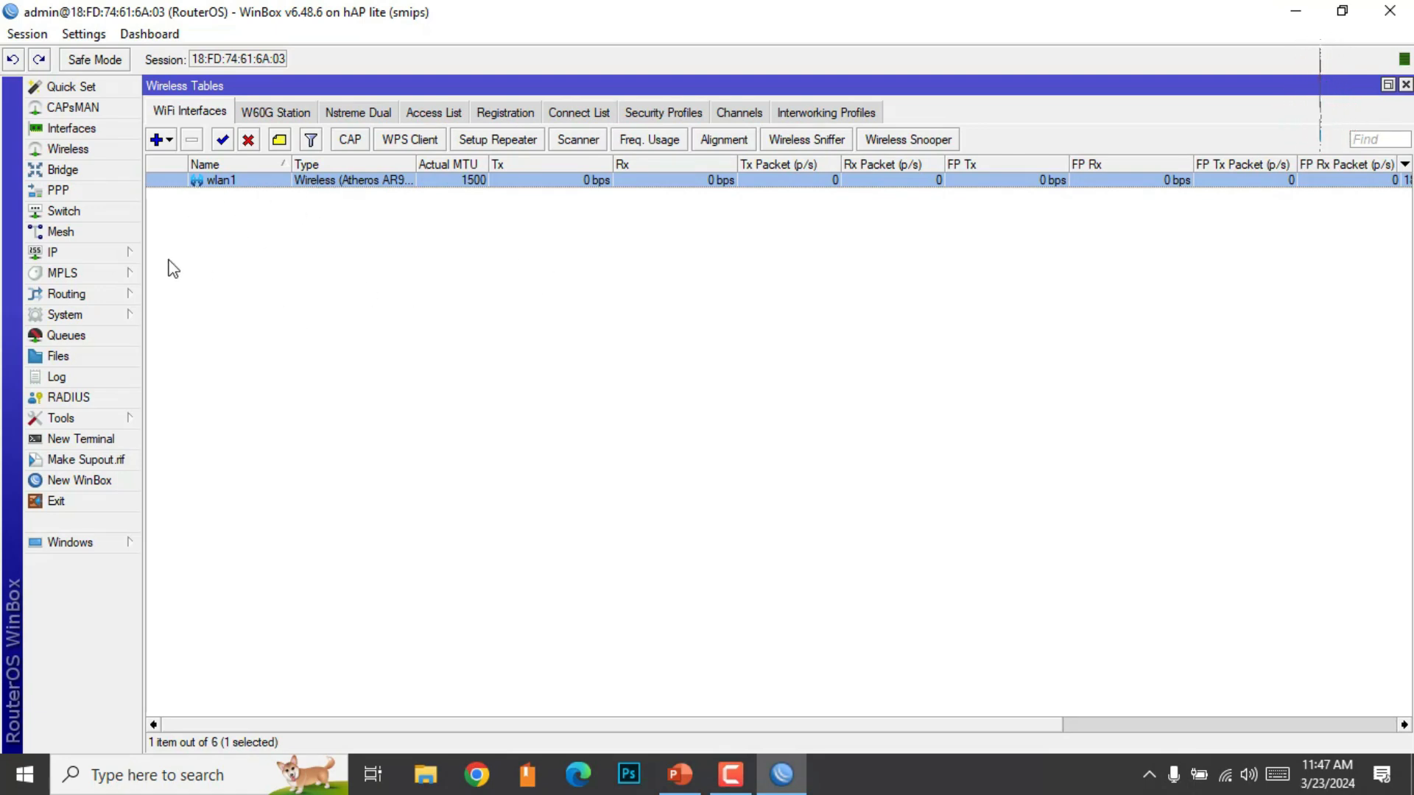
Create a bridge interface, keeping the default name bridge1 and the default settings
click(67, 171)
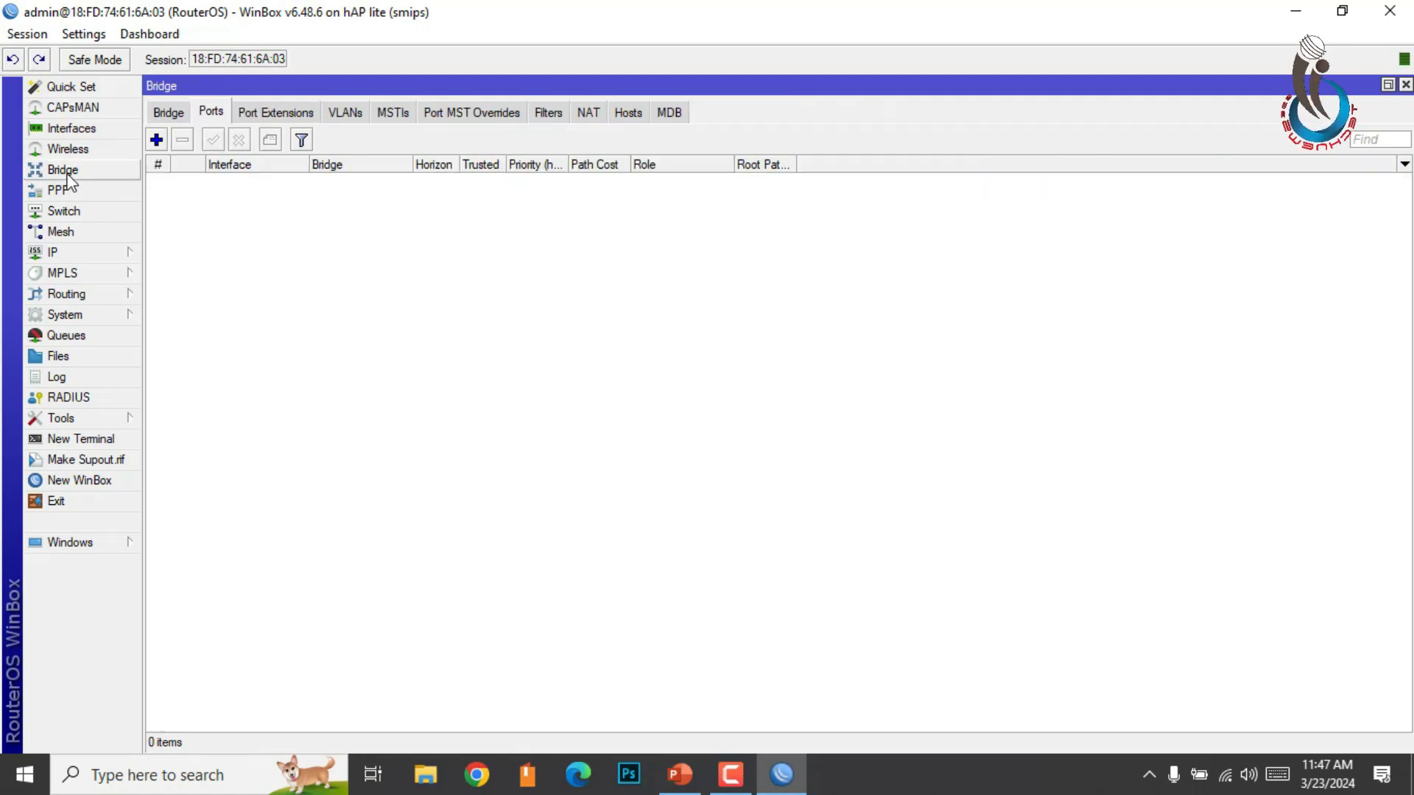
click(170, 112)
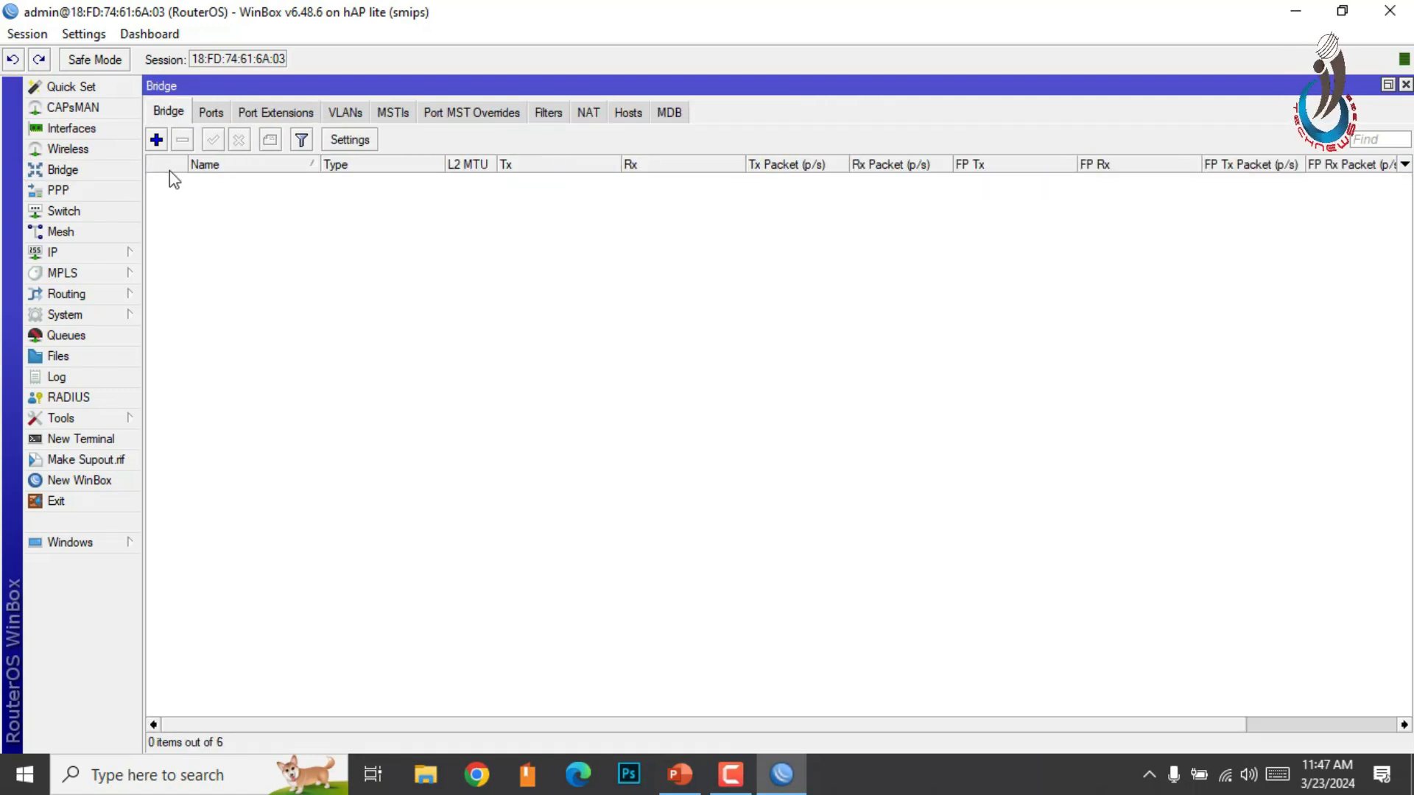
click(156, 140)
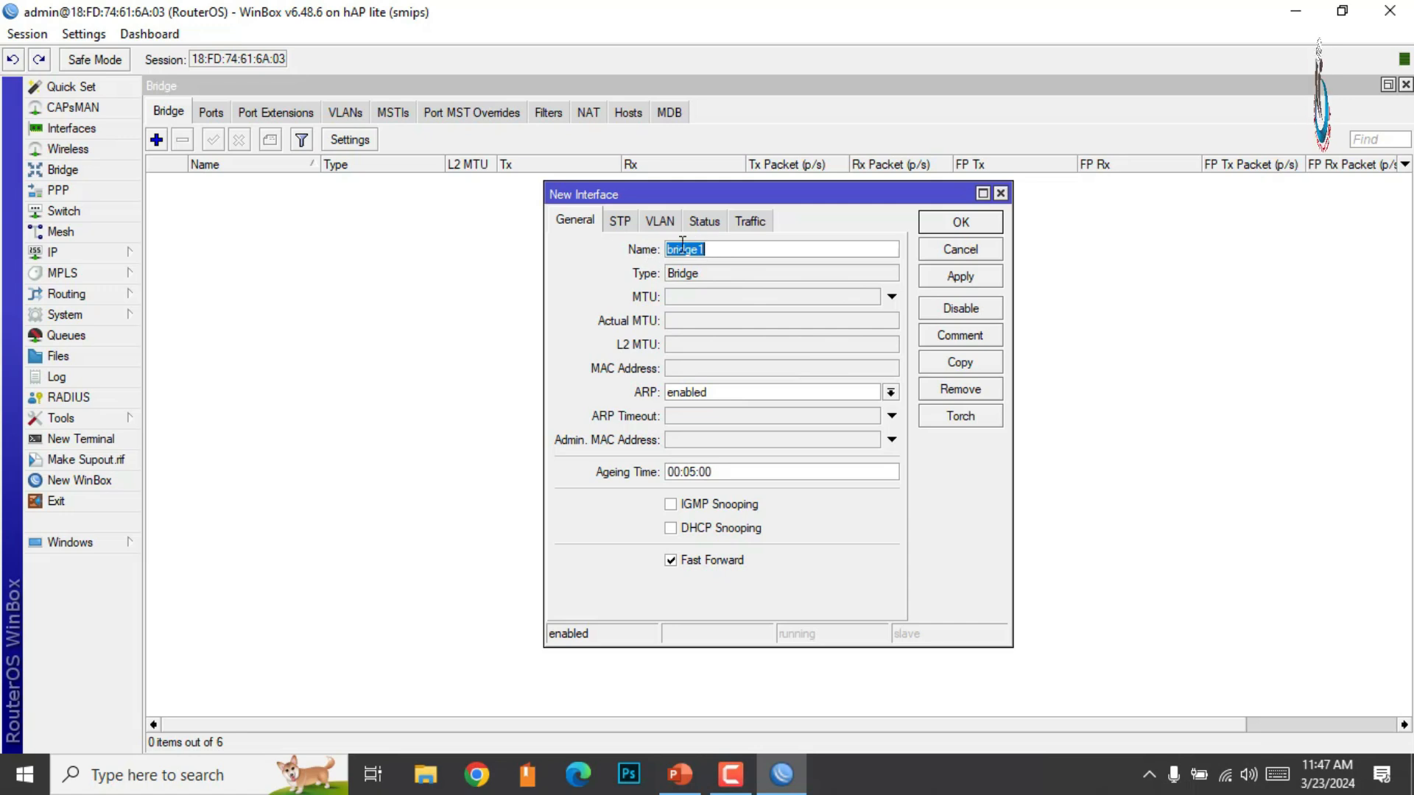
click(727, 248)
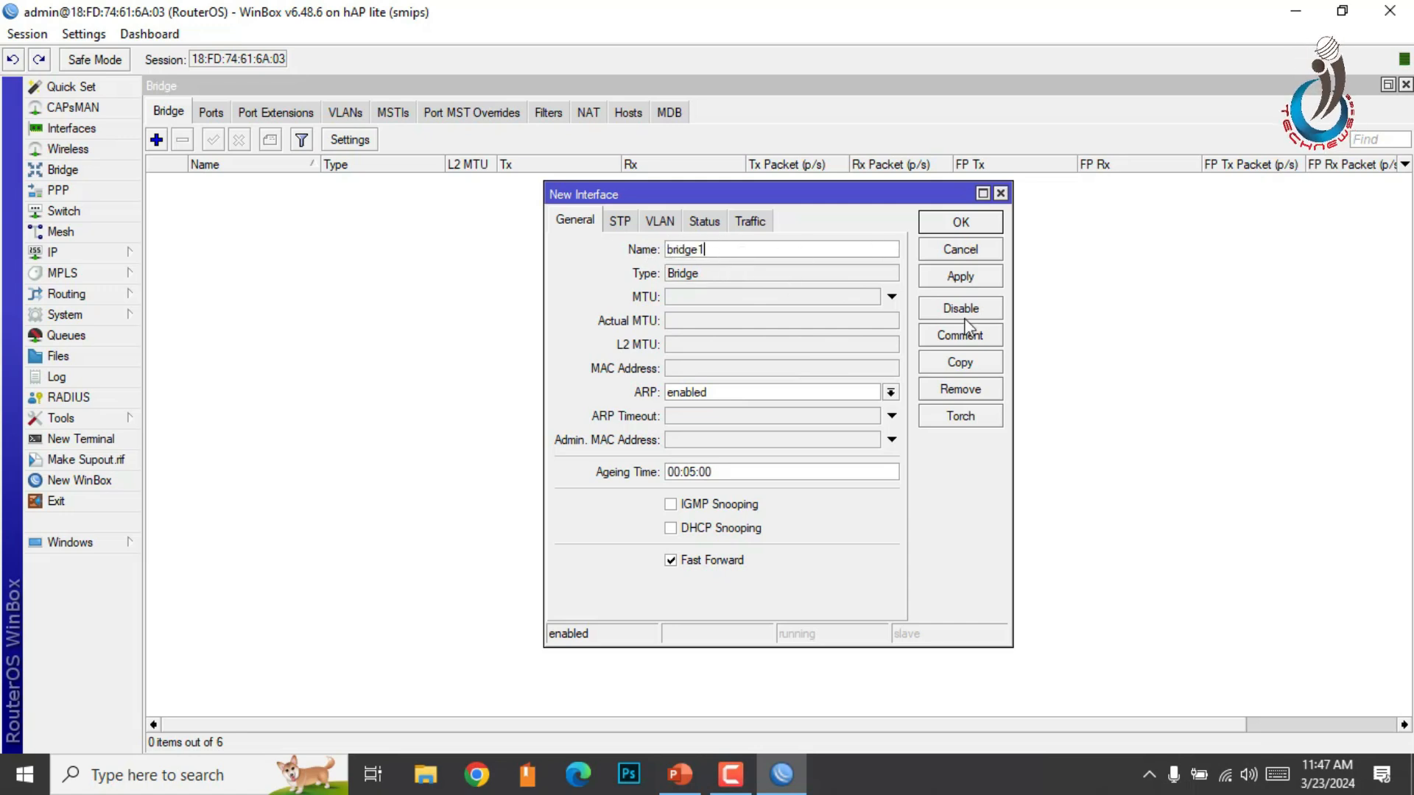
click(960, 276)
click(957, 225)
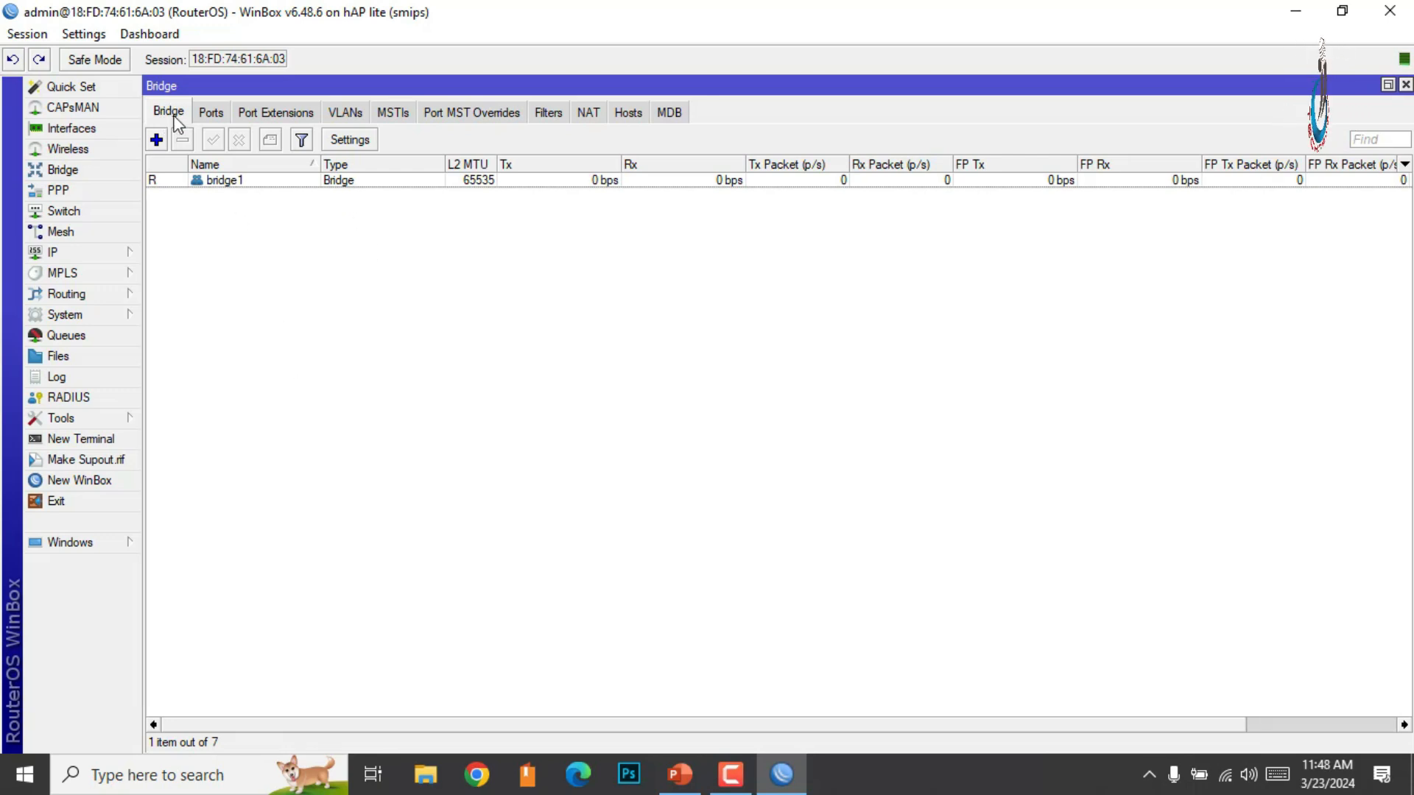
Add the wlan1 interface as a port of bridge1 with the default port settings
click(215, 113)
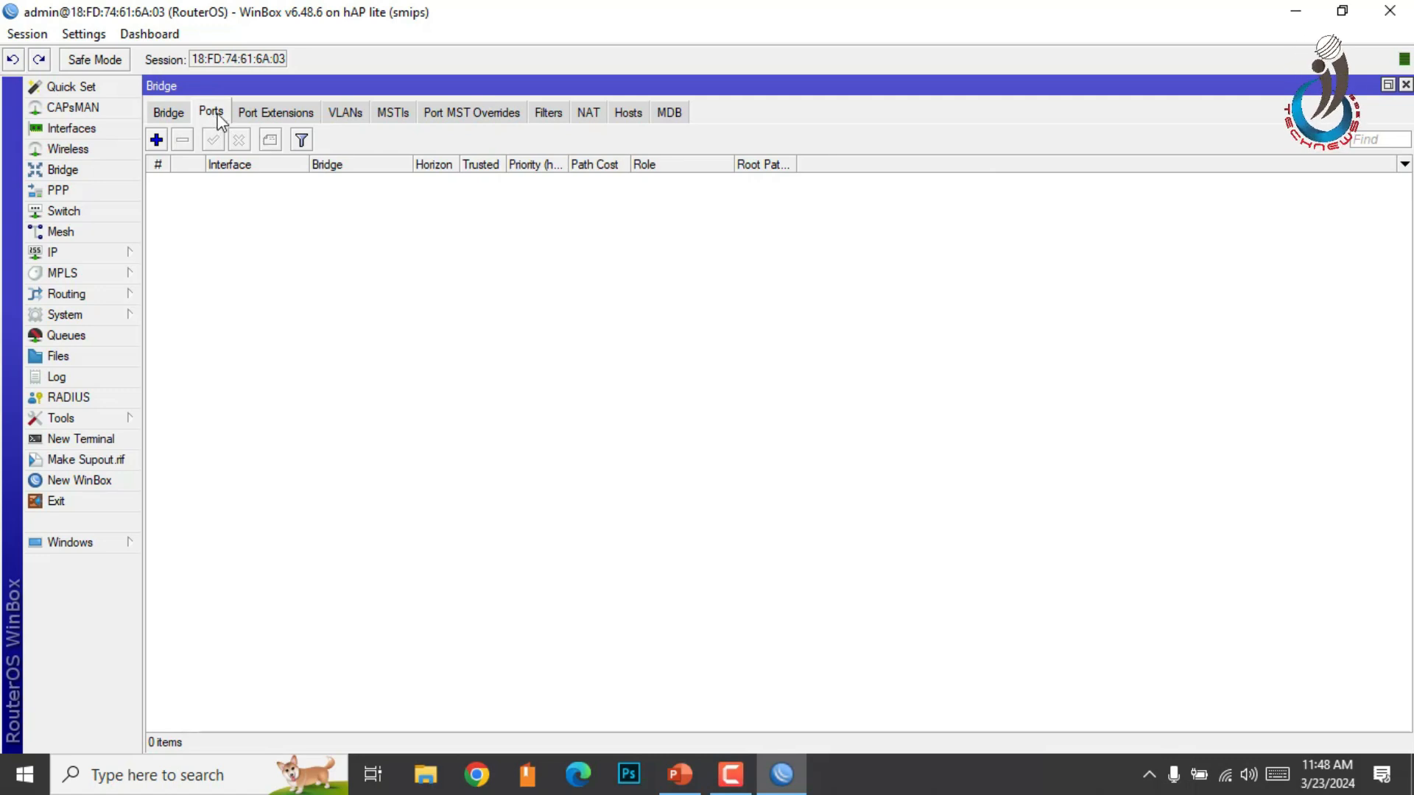
click(156, 141)
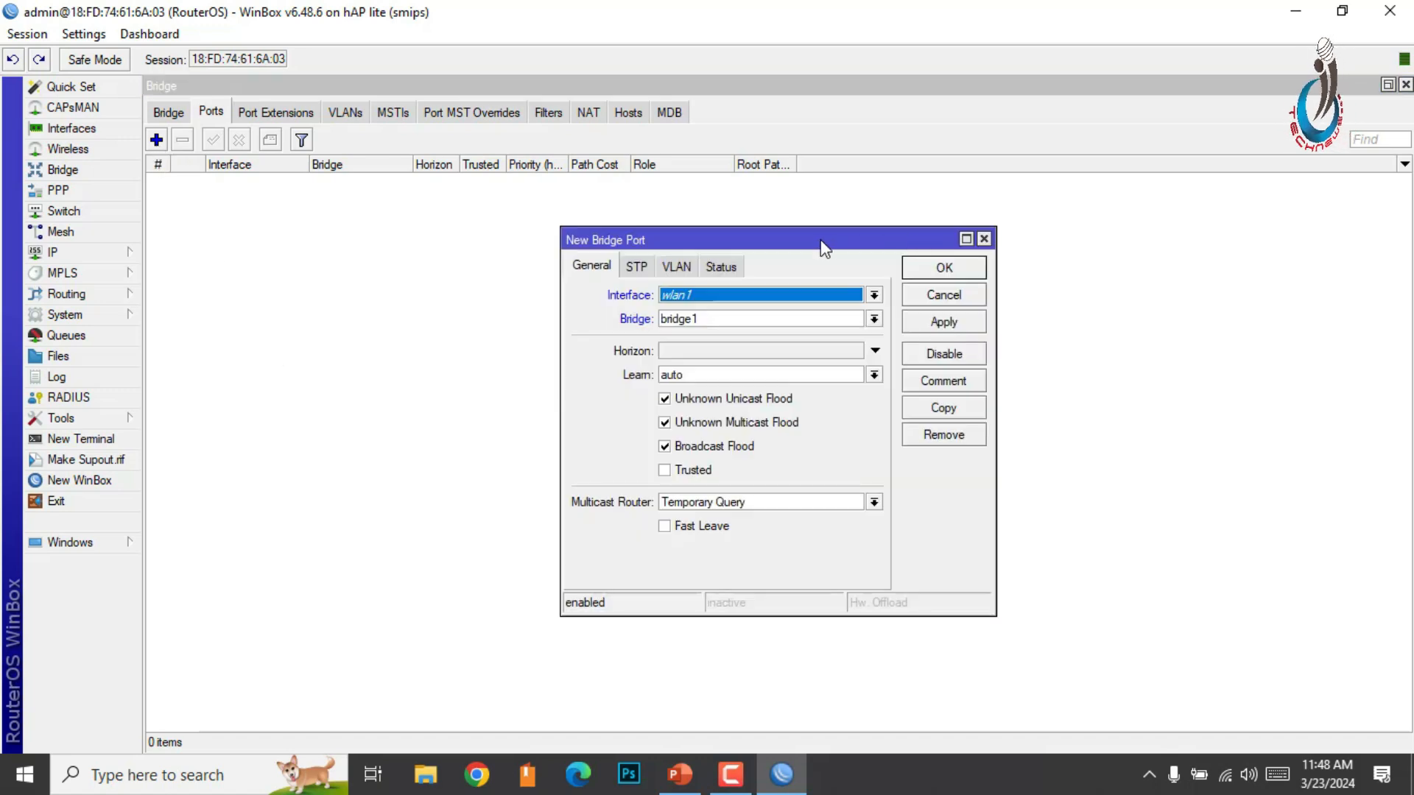
drag(825, 245, 799, 207)
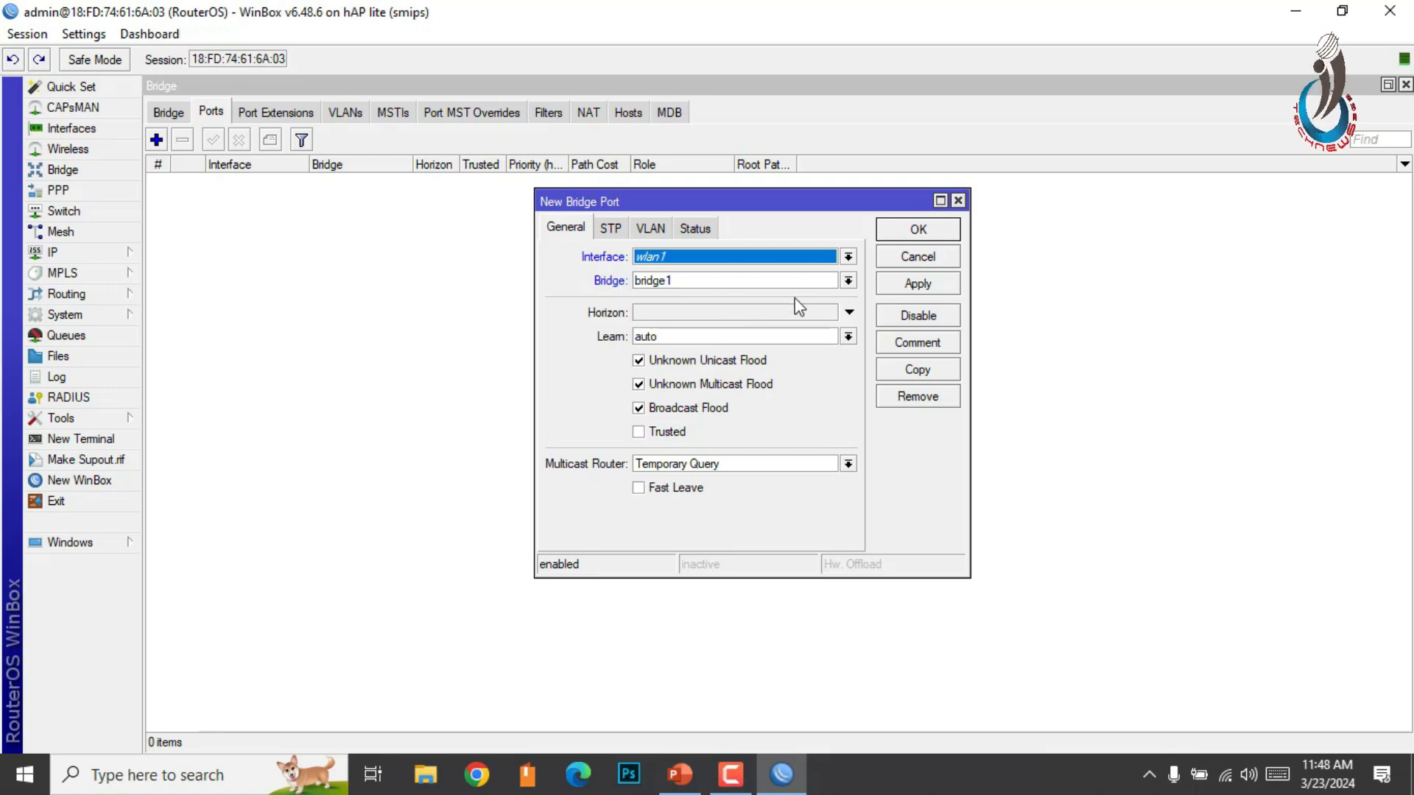
click(848, 257)
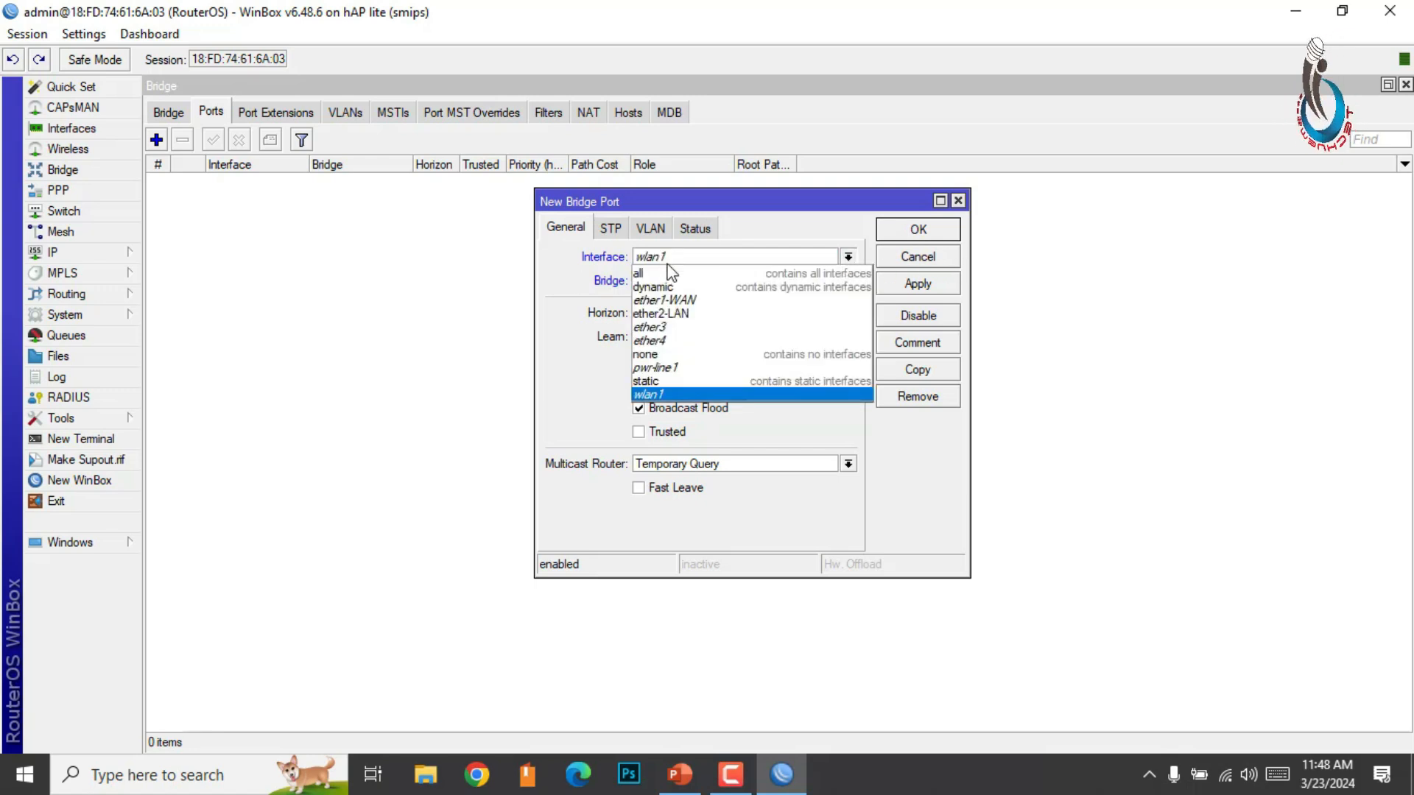
click(665, 395)
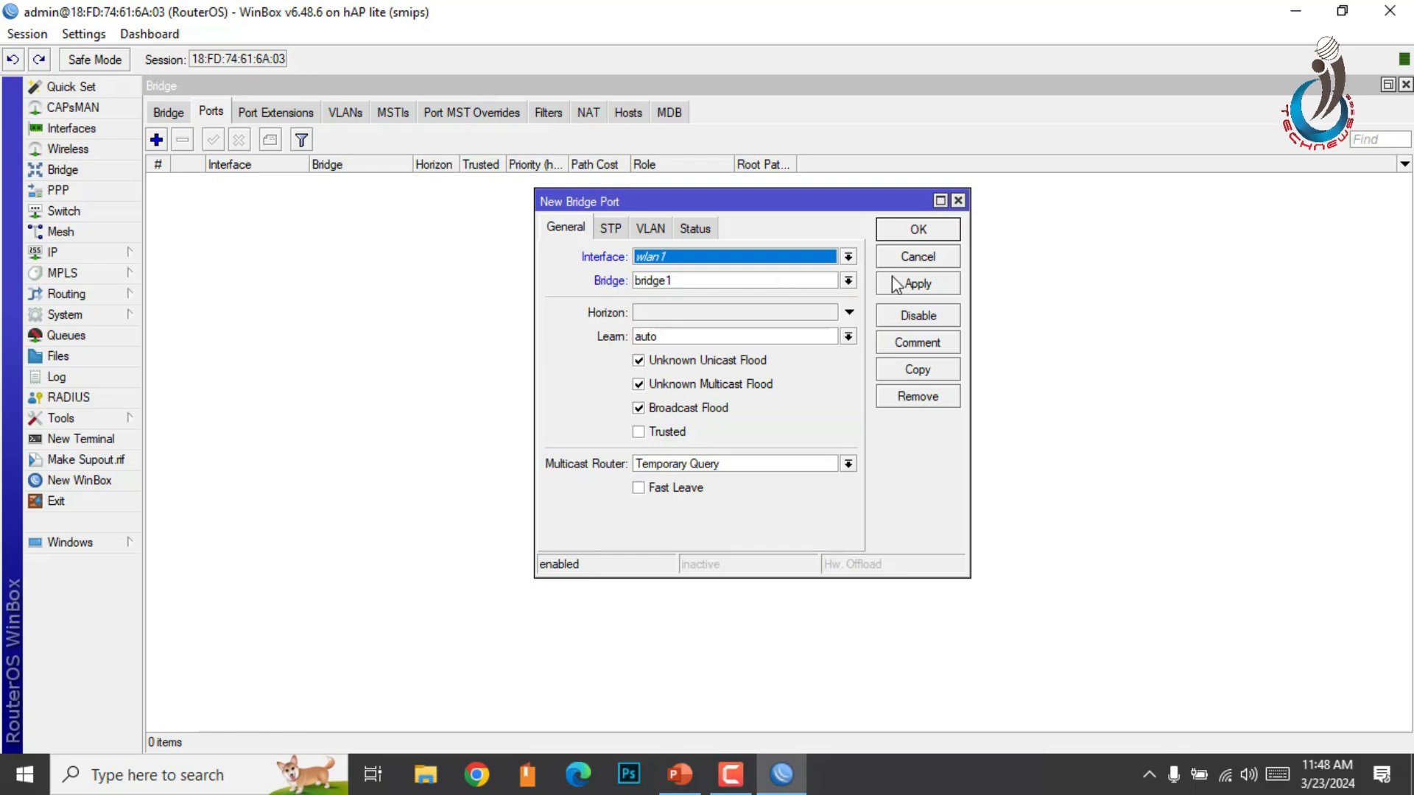
click(848, 281)
click(659, 295)
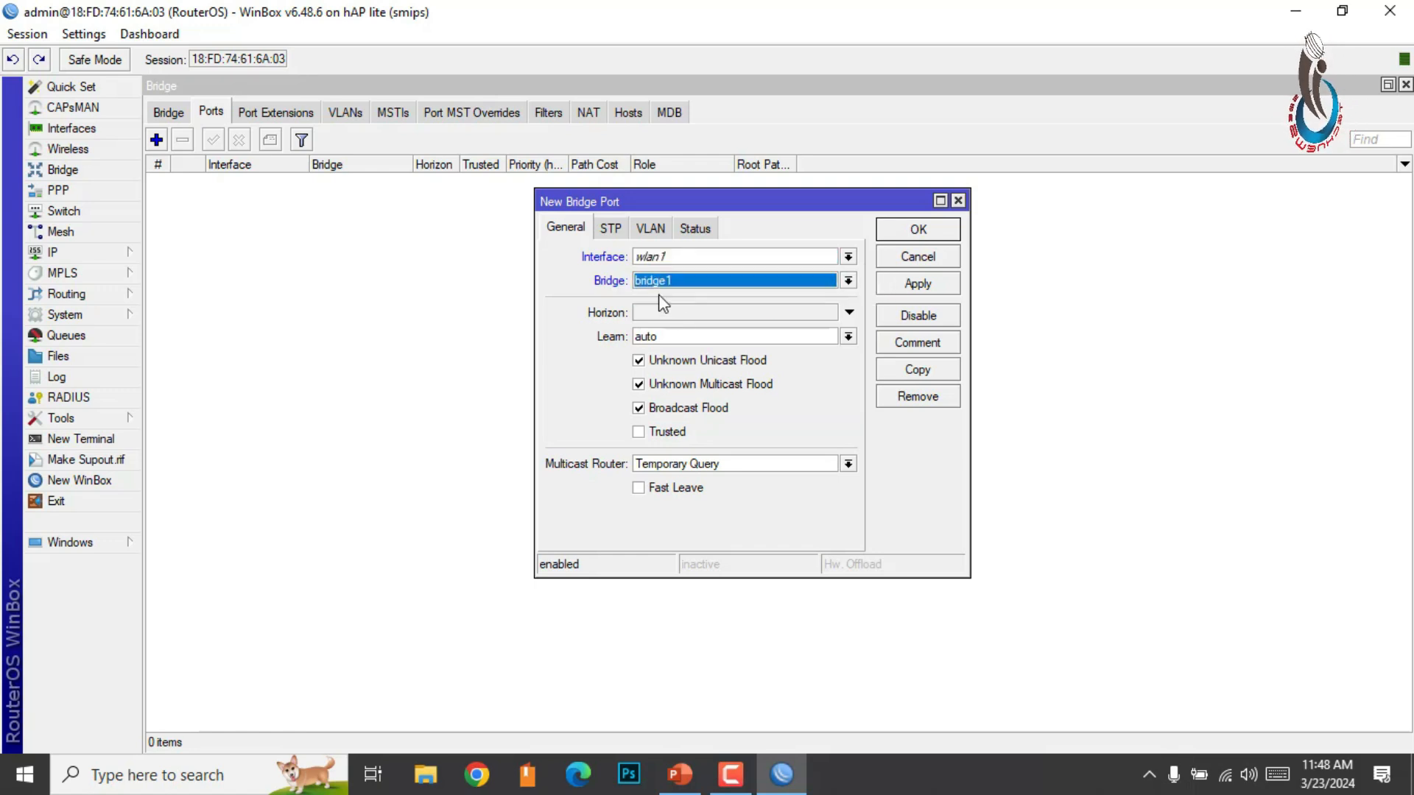
click(914, 289)
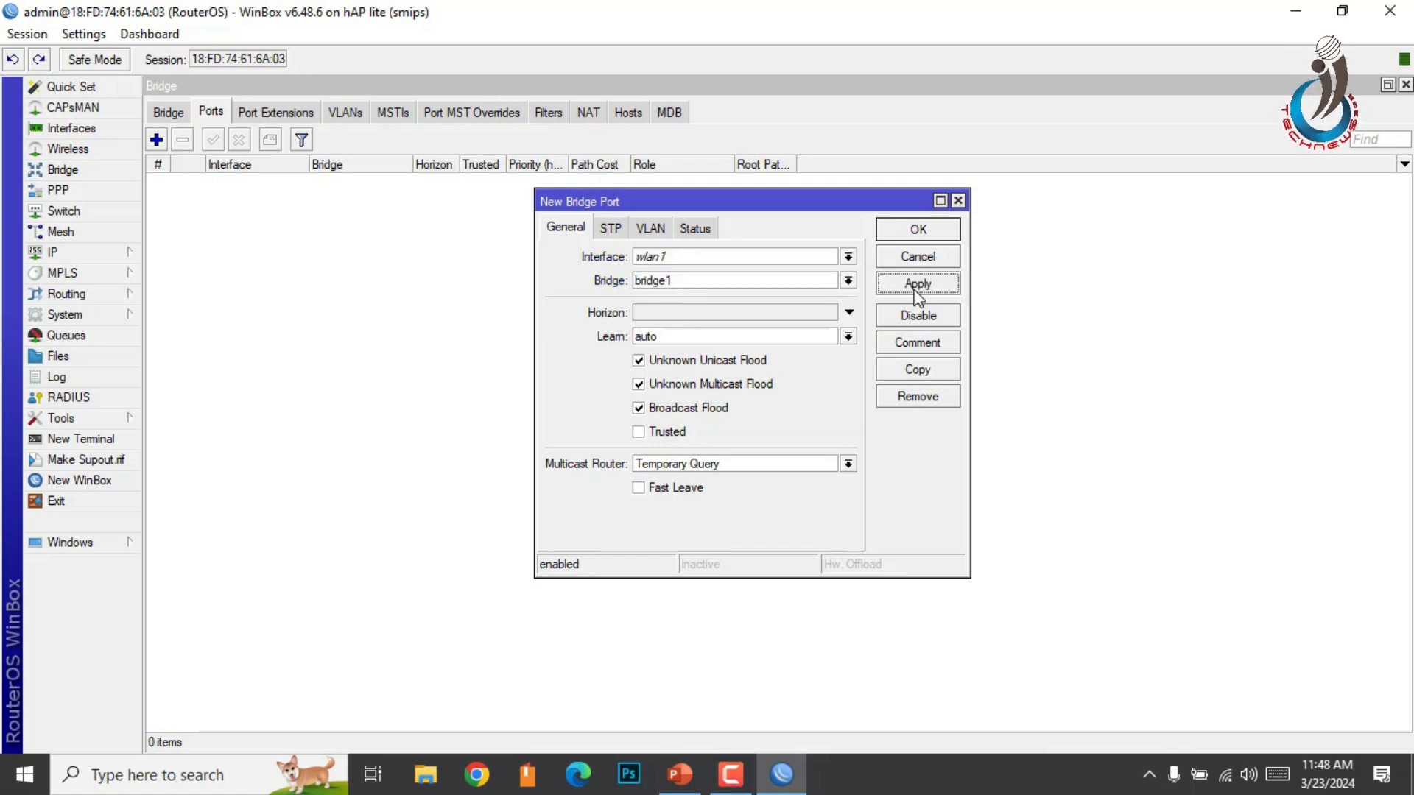
click(918, 232)
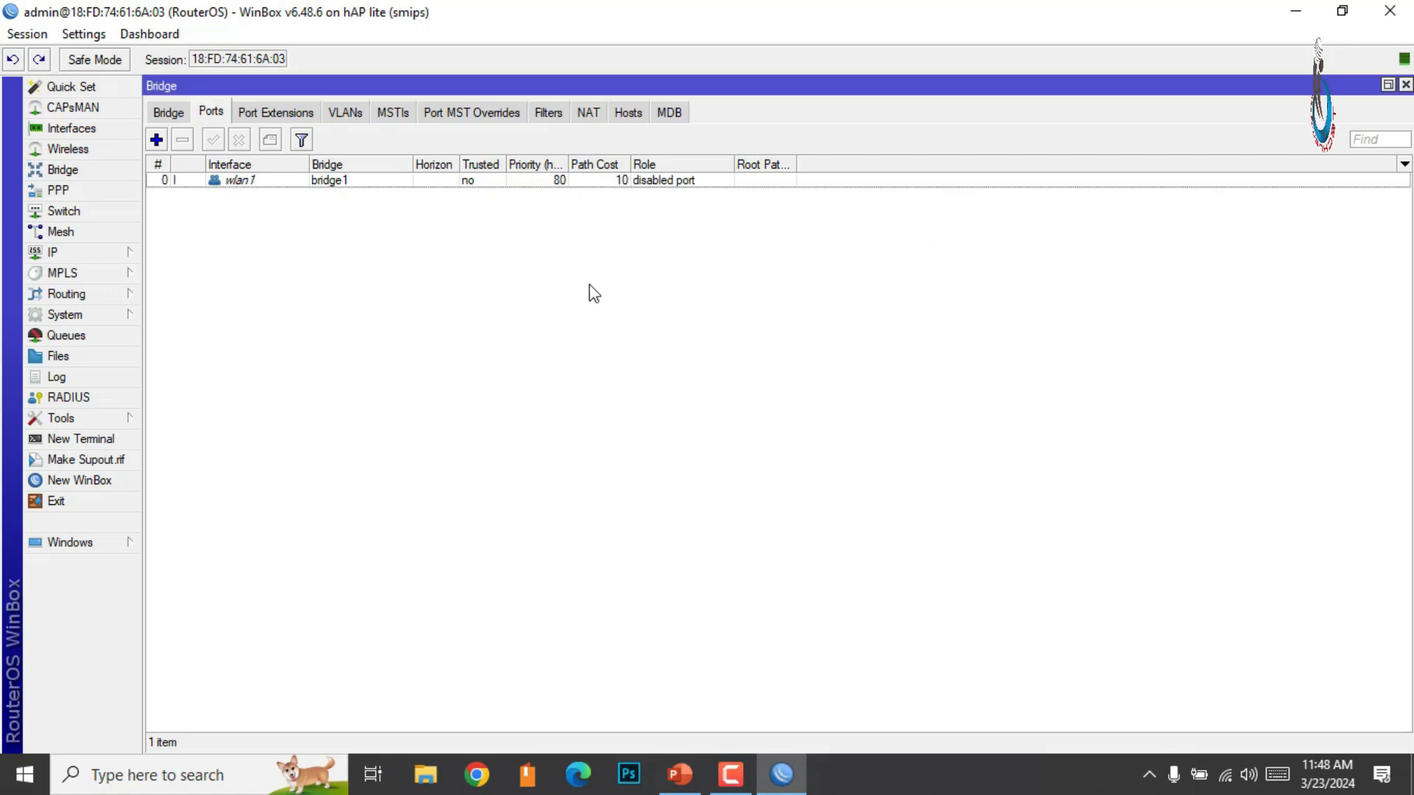
Add the ether2-LAN interface as a port of bridge1 with the default port settings, and close the bridge window
click(156, 140)
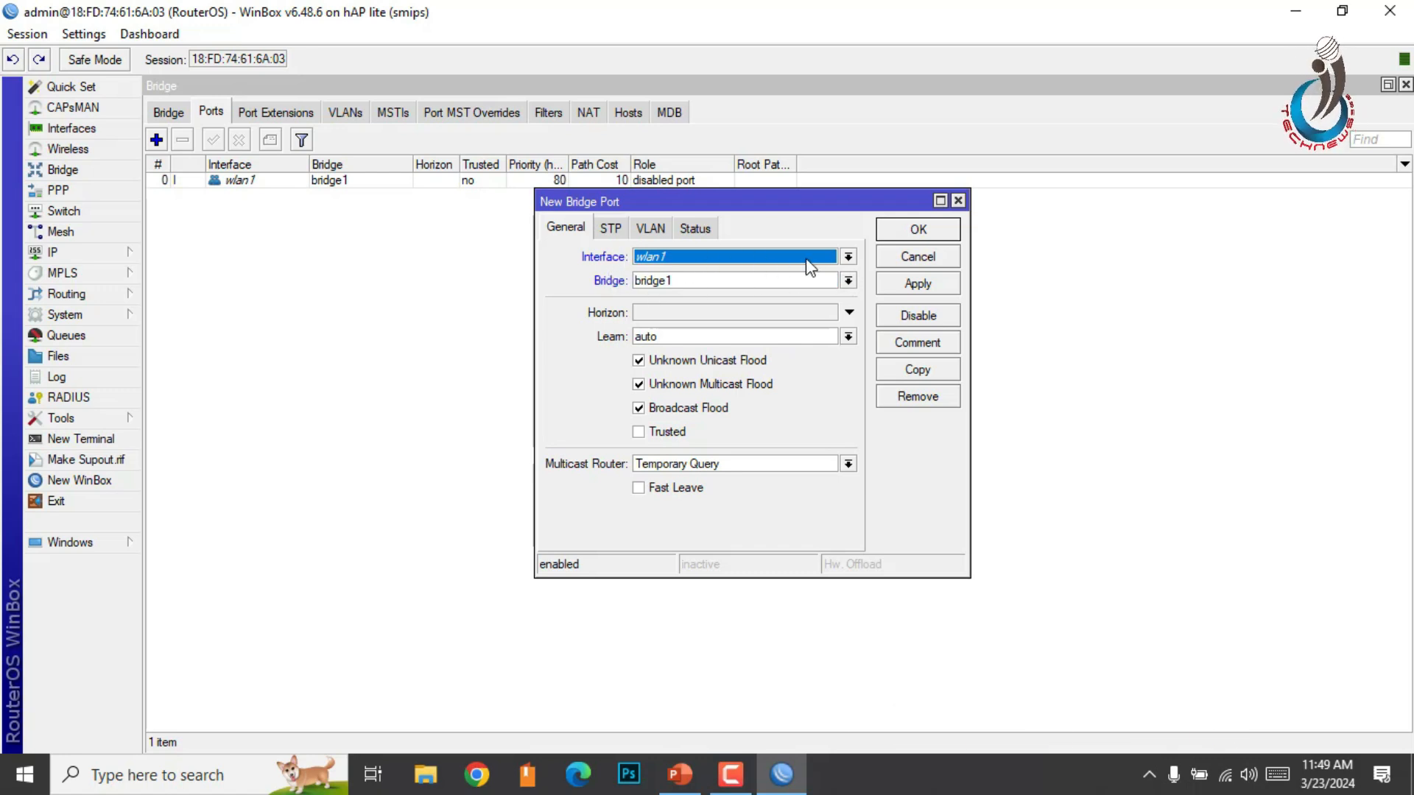
click(846, 257)
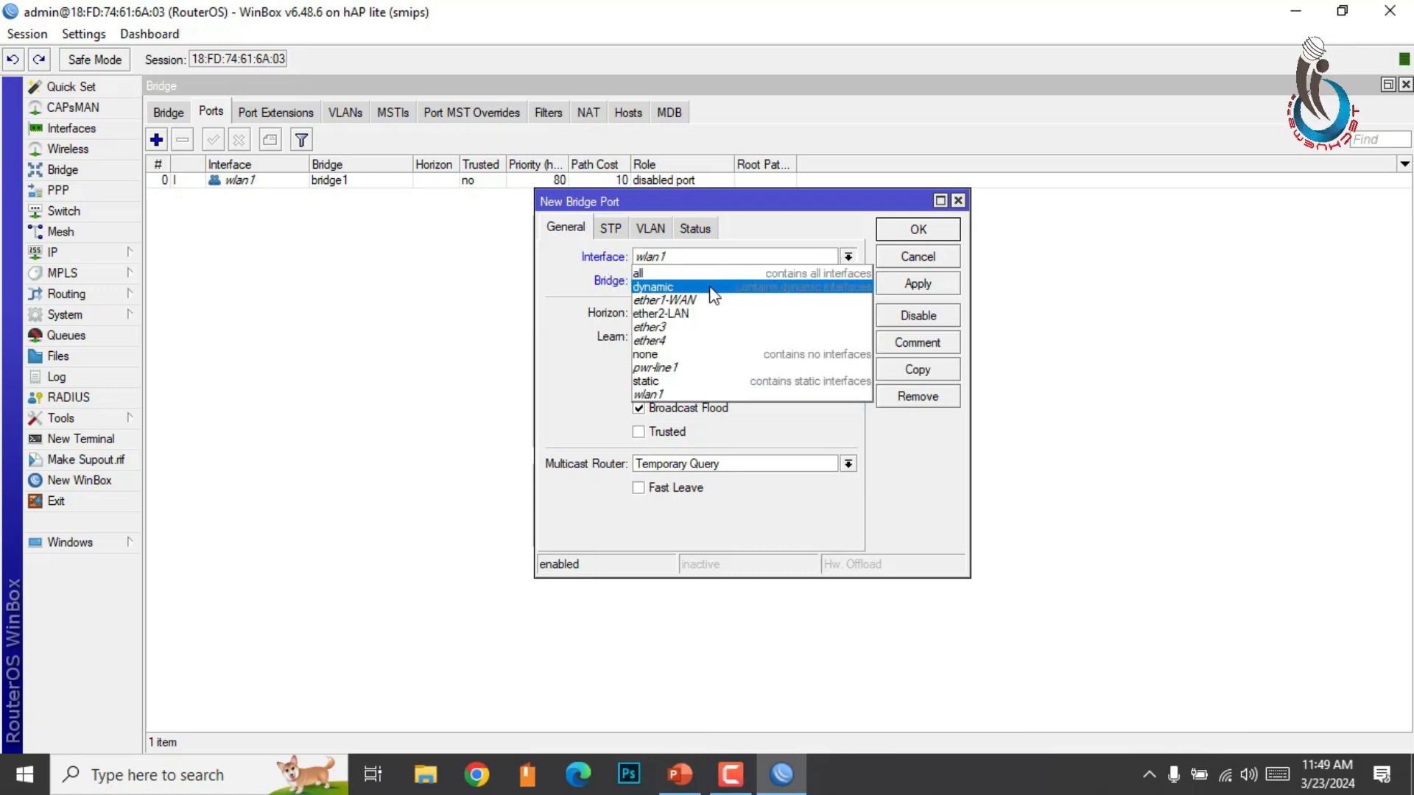
click(677, 314)
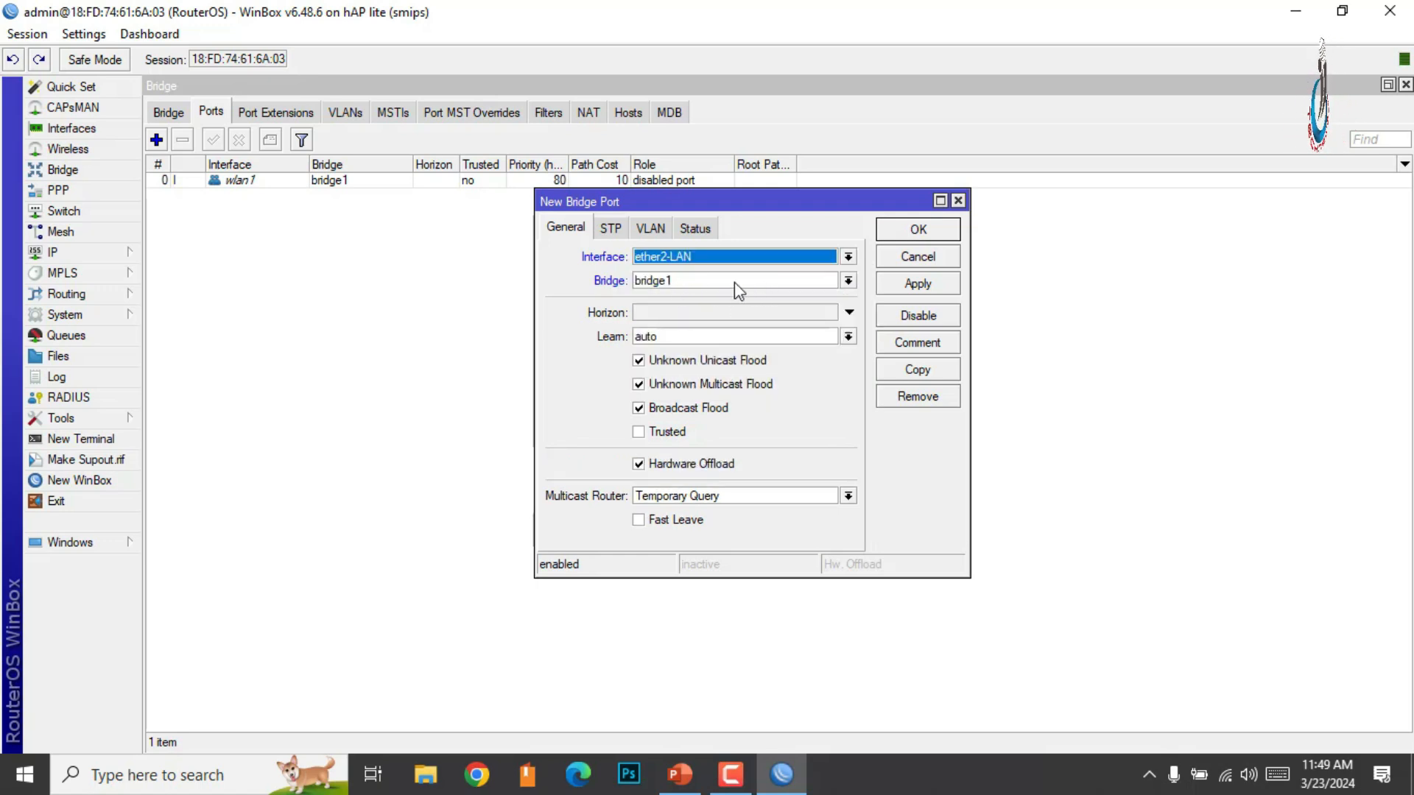
click(848, 281)
click(691, 298)
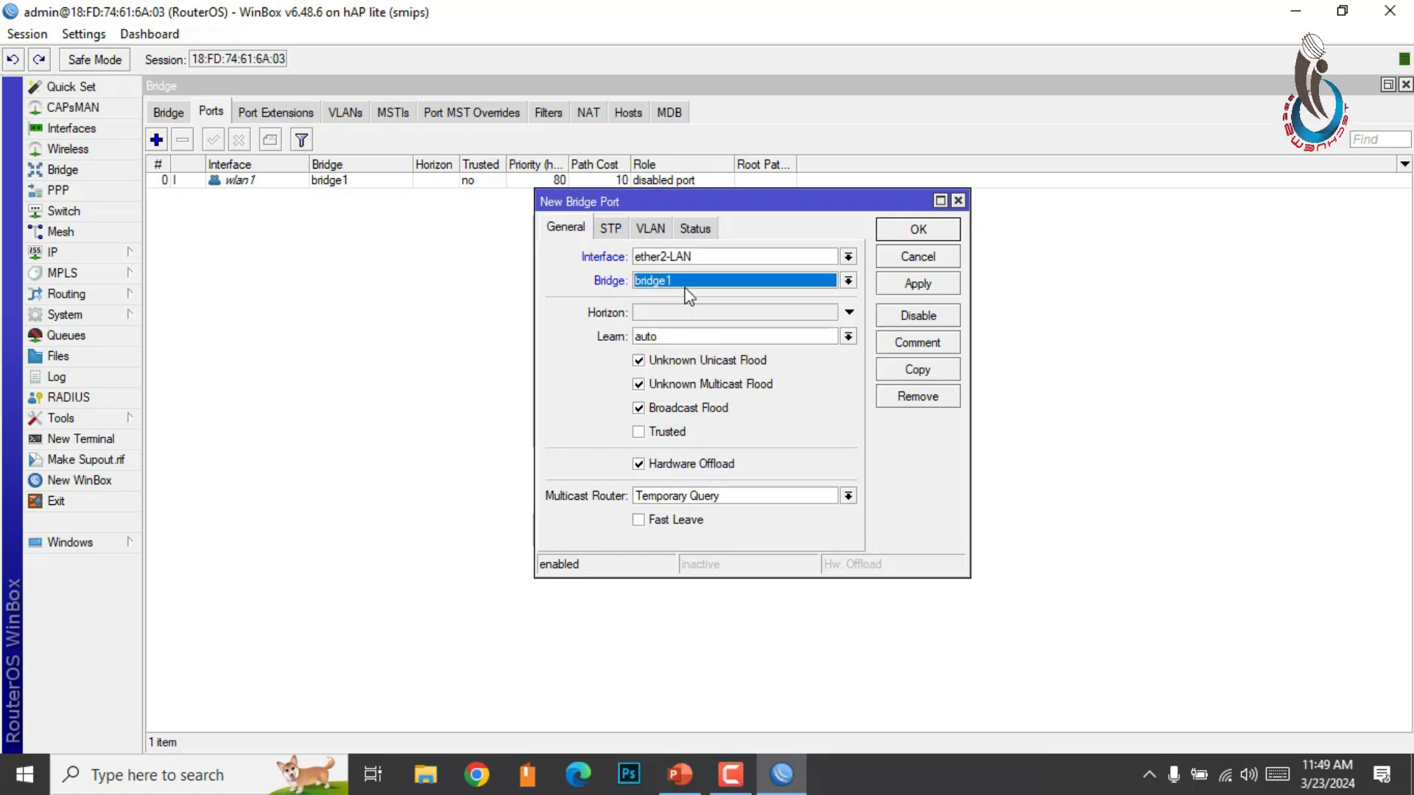
click(920, 284)
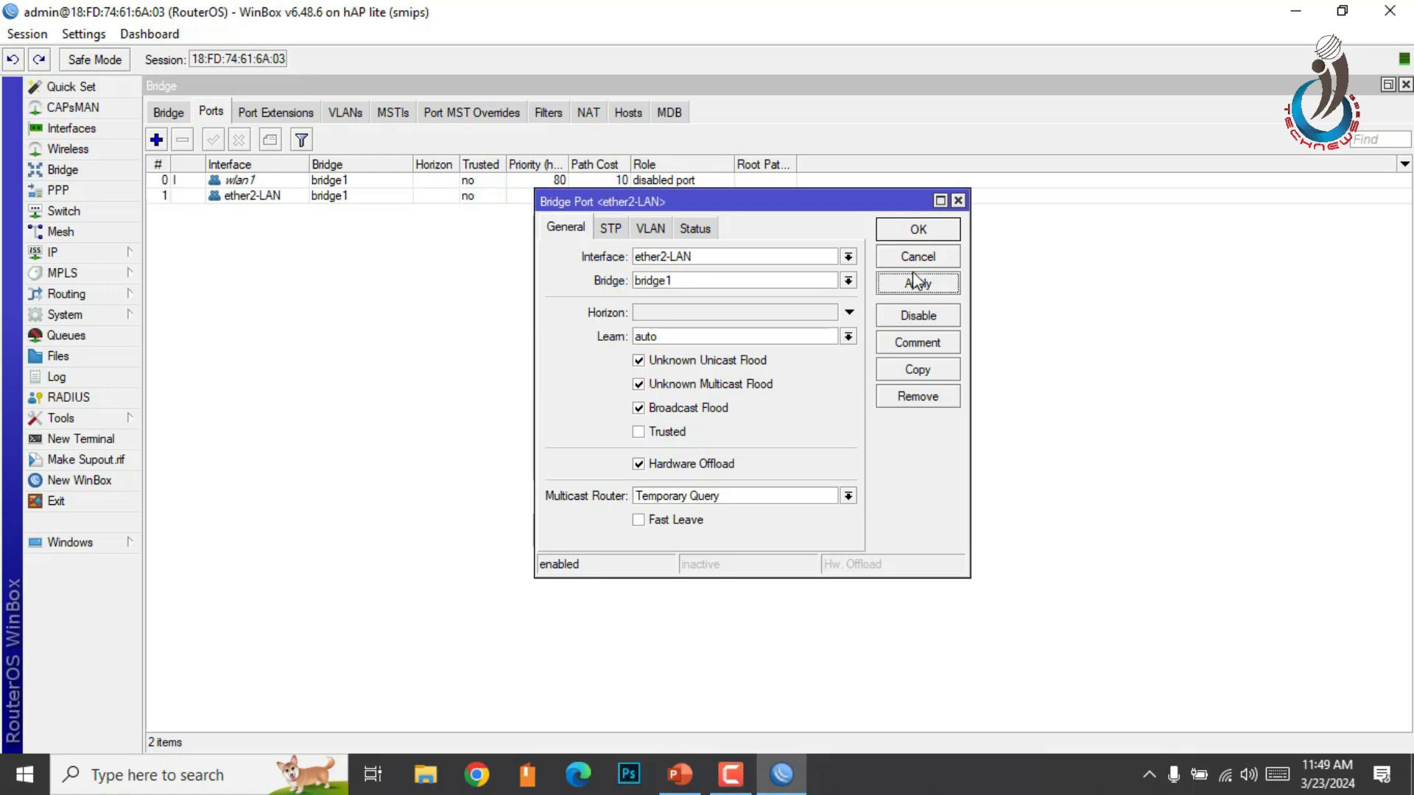
click(916, 231)
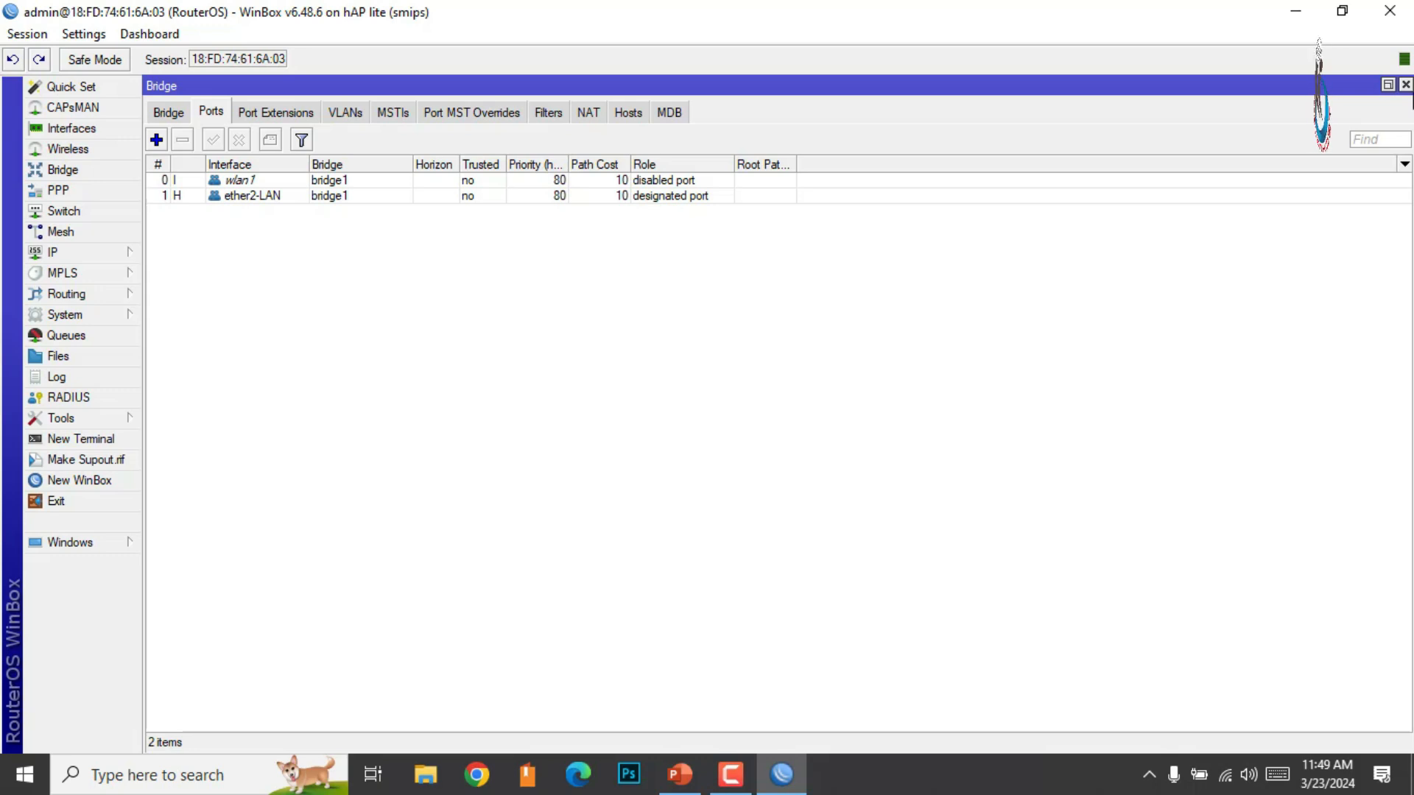
click(1405, 84)
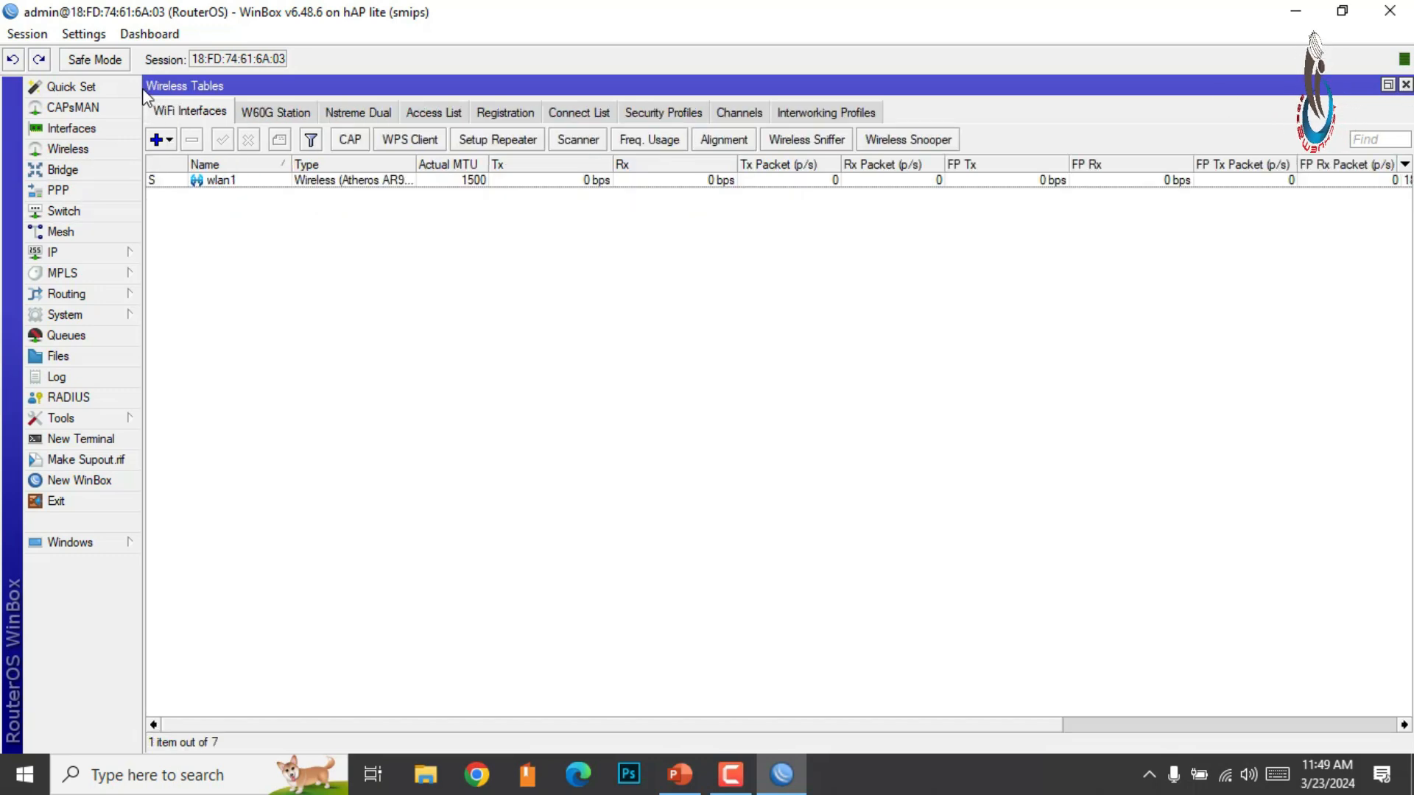
Reassign the IP address 192.168.88.1/24 from ether2-LAN to the bridge1 interface and close the address list
click(63, 253)
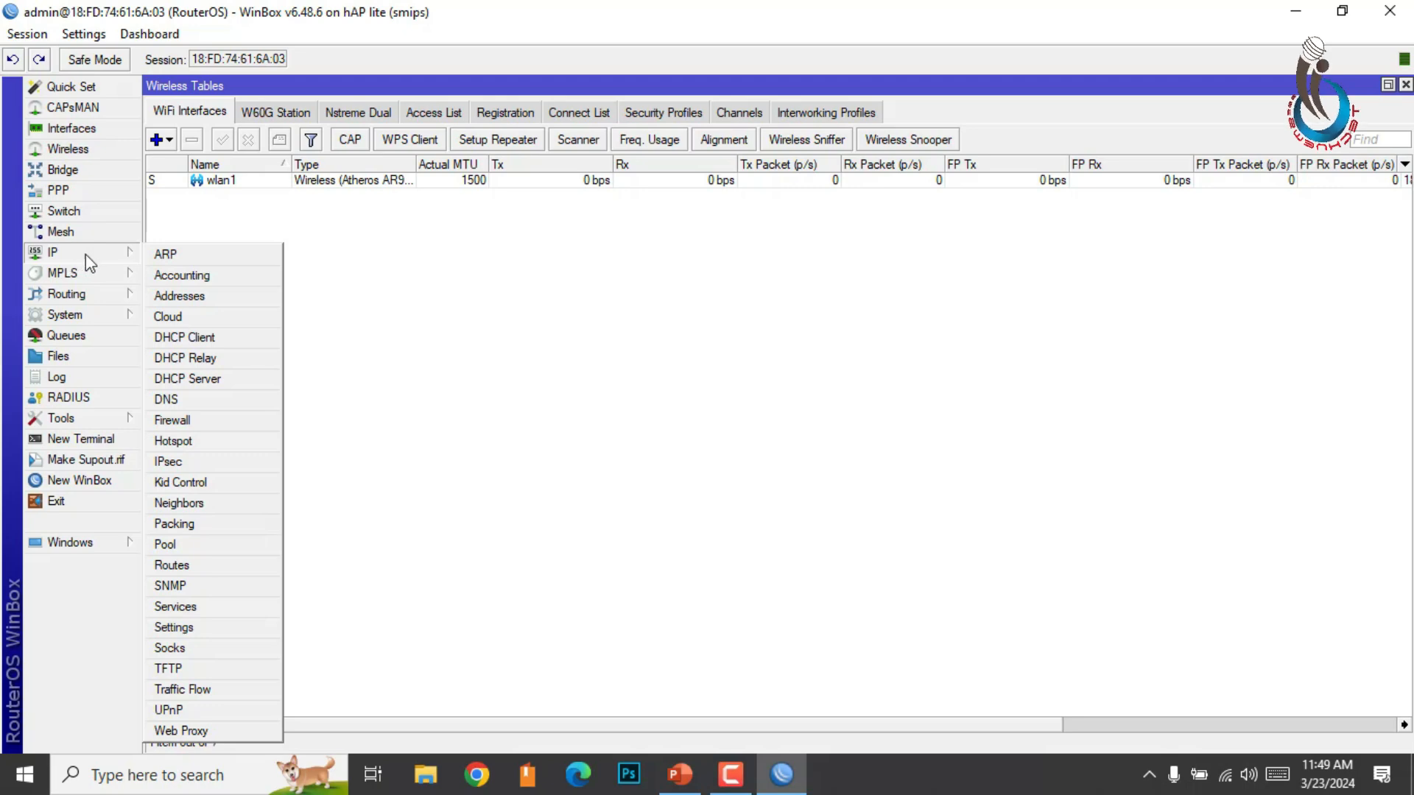
click(208, 297)
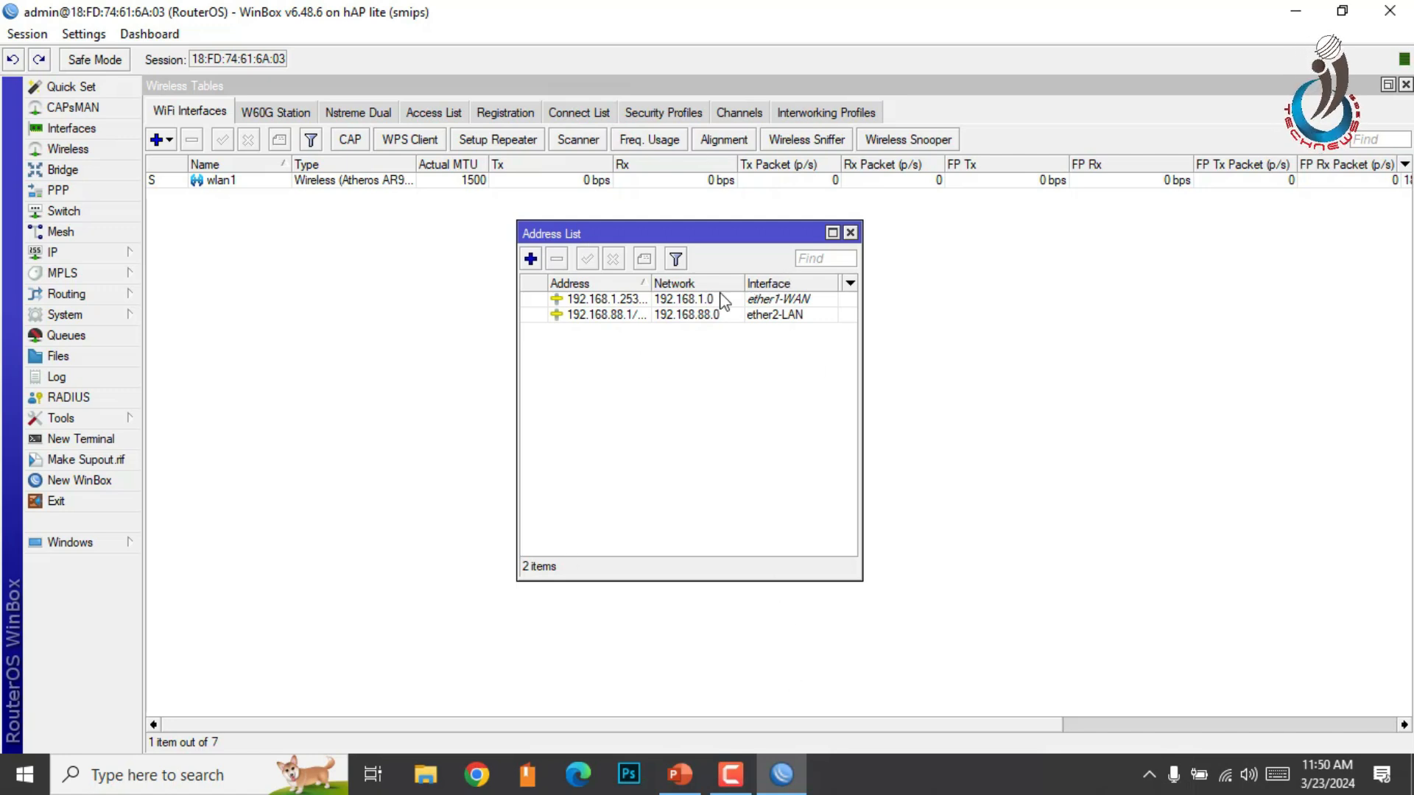
drag(651, 283, 668, 283)
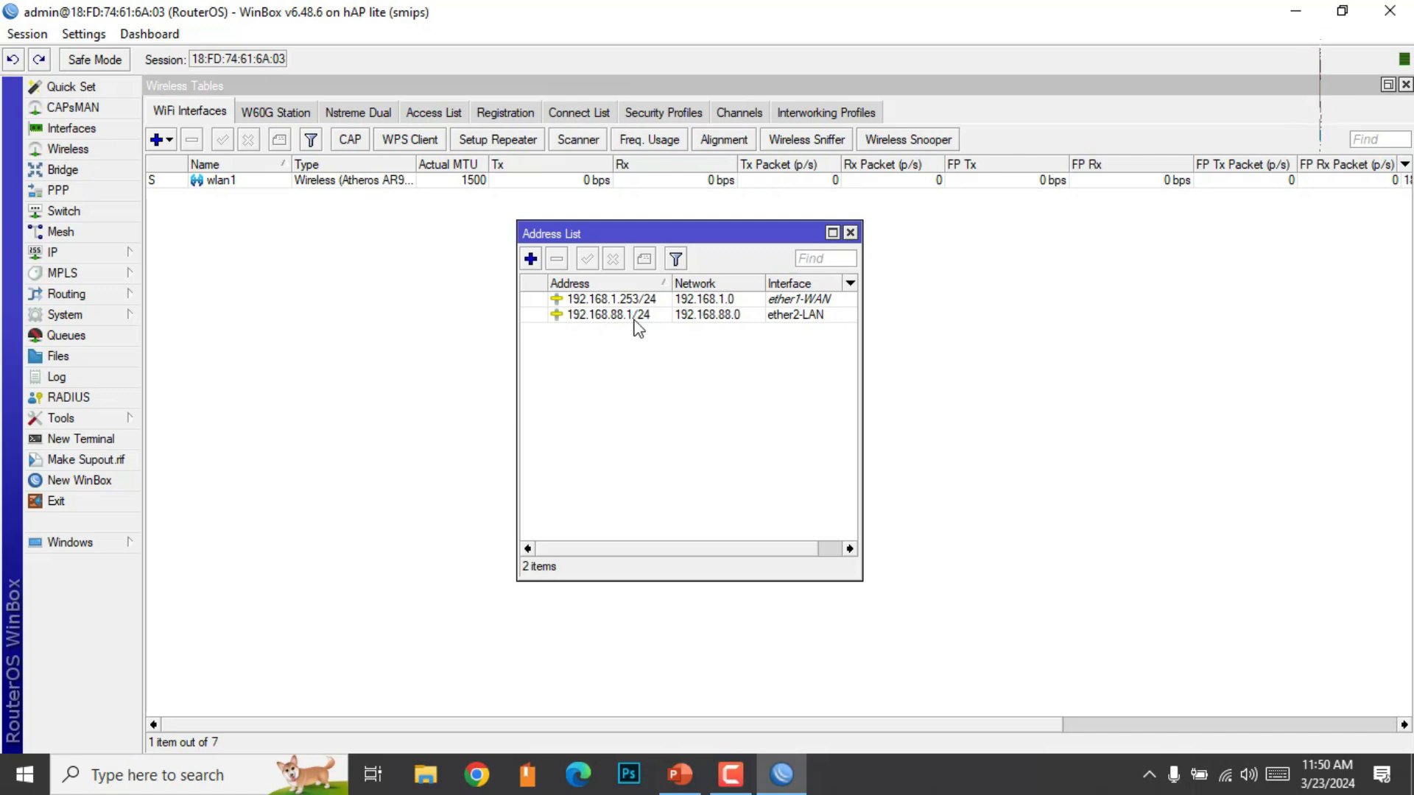
click(605, 317)
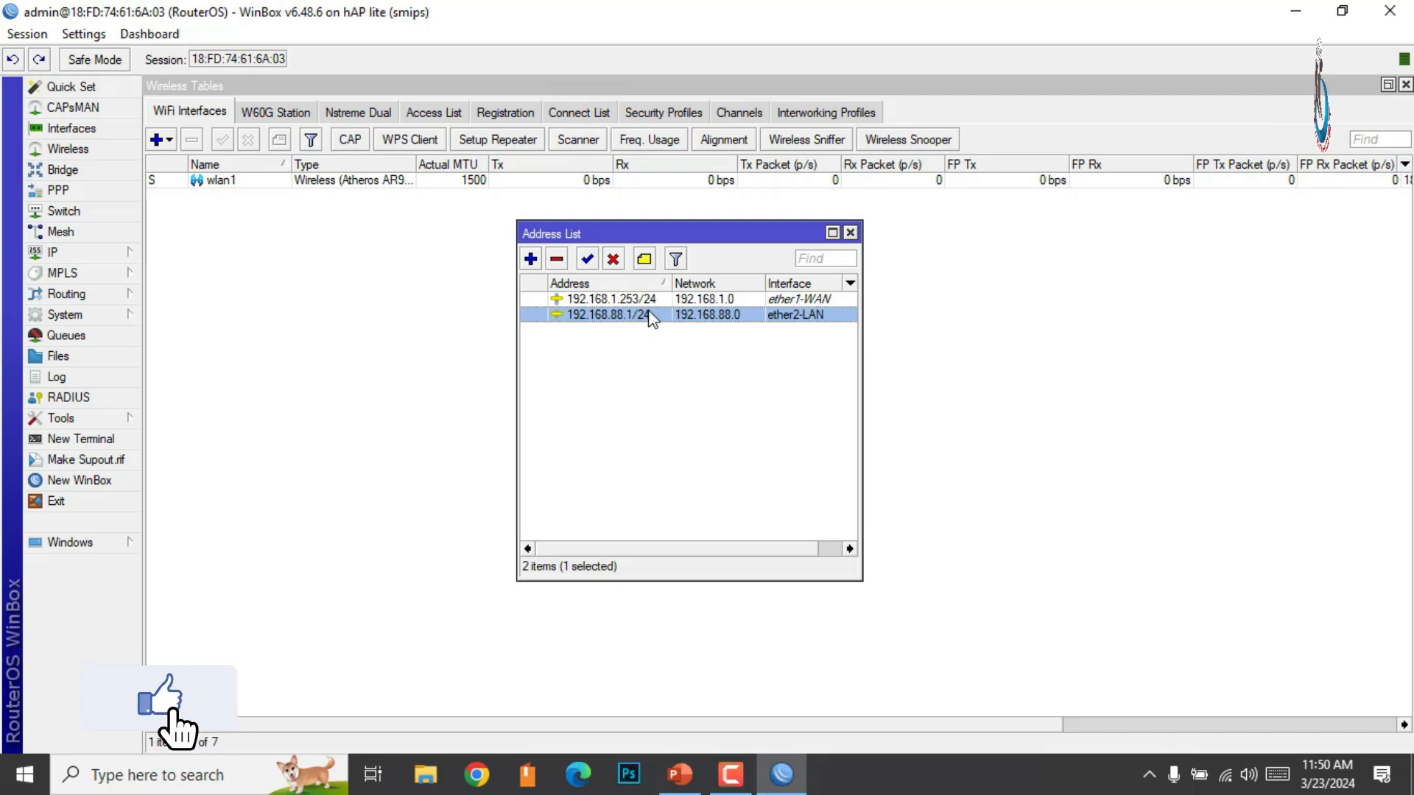
double_click(605, 317)
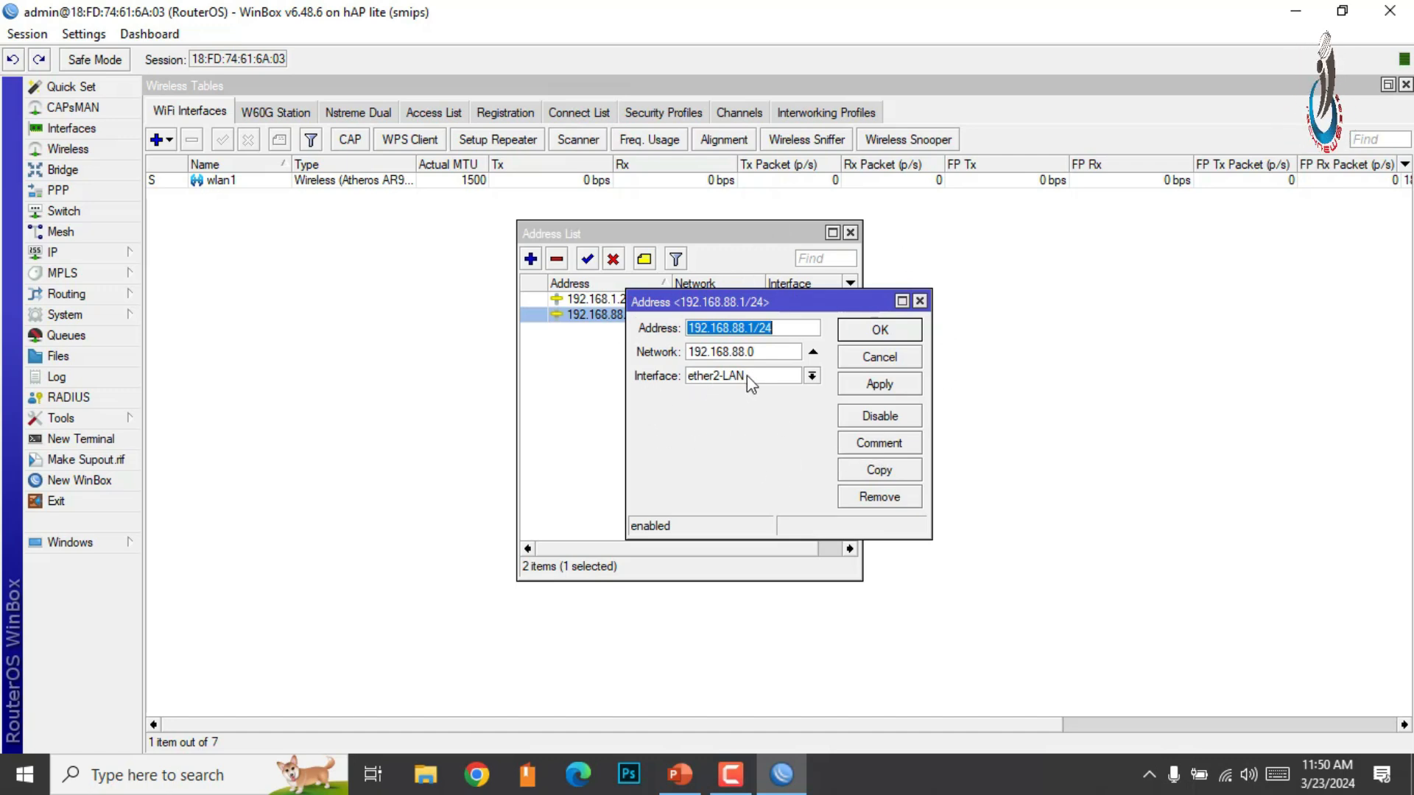
click(811, 377)
click(708, 393)
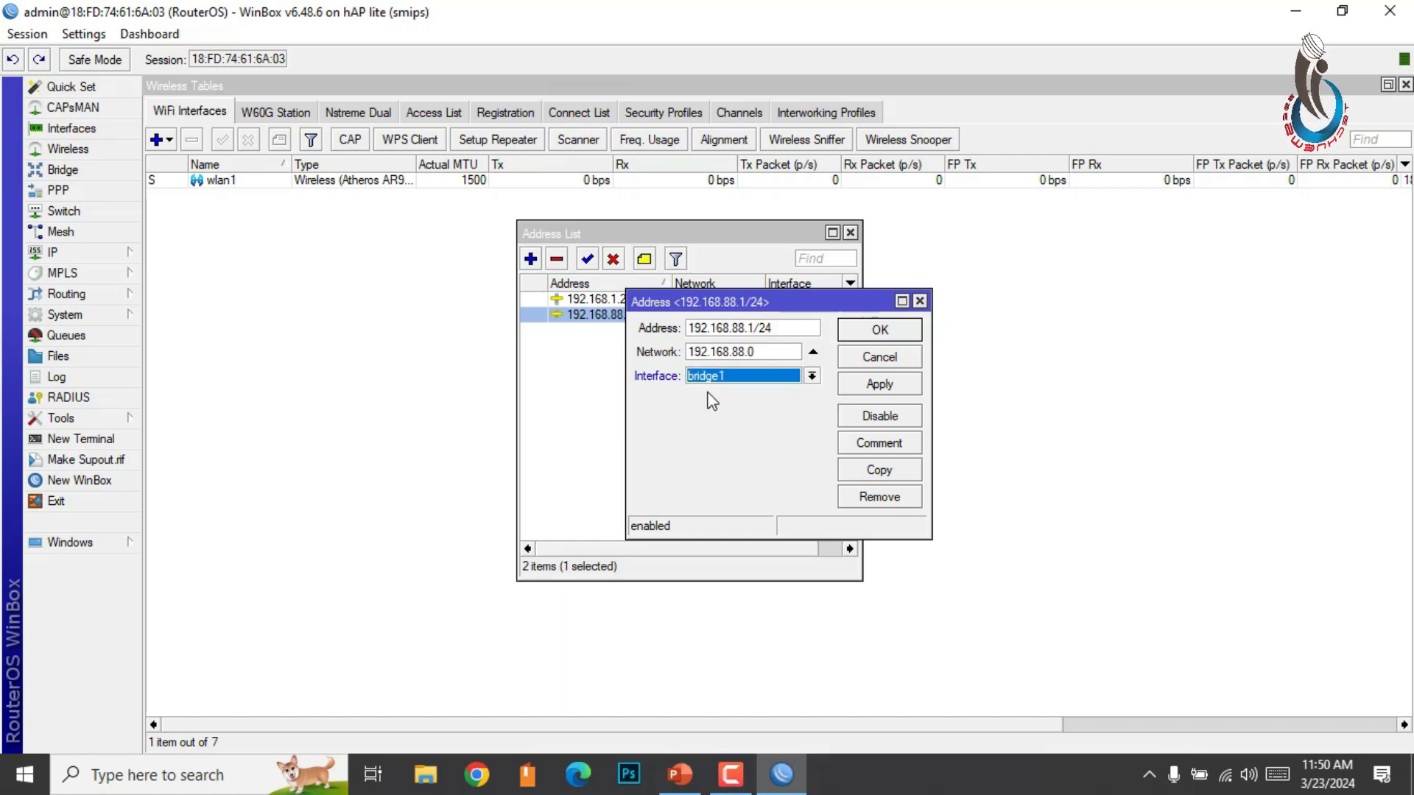
click(892, 385)
click(878, 330)
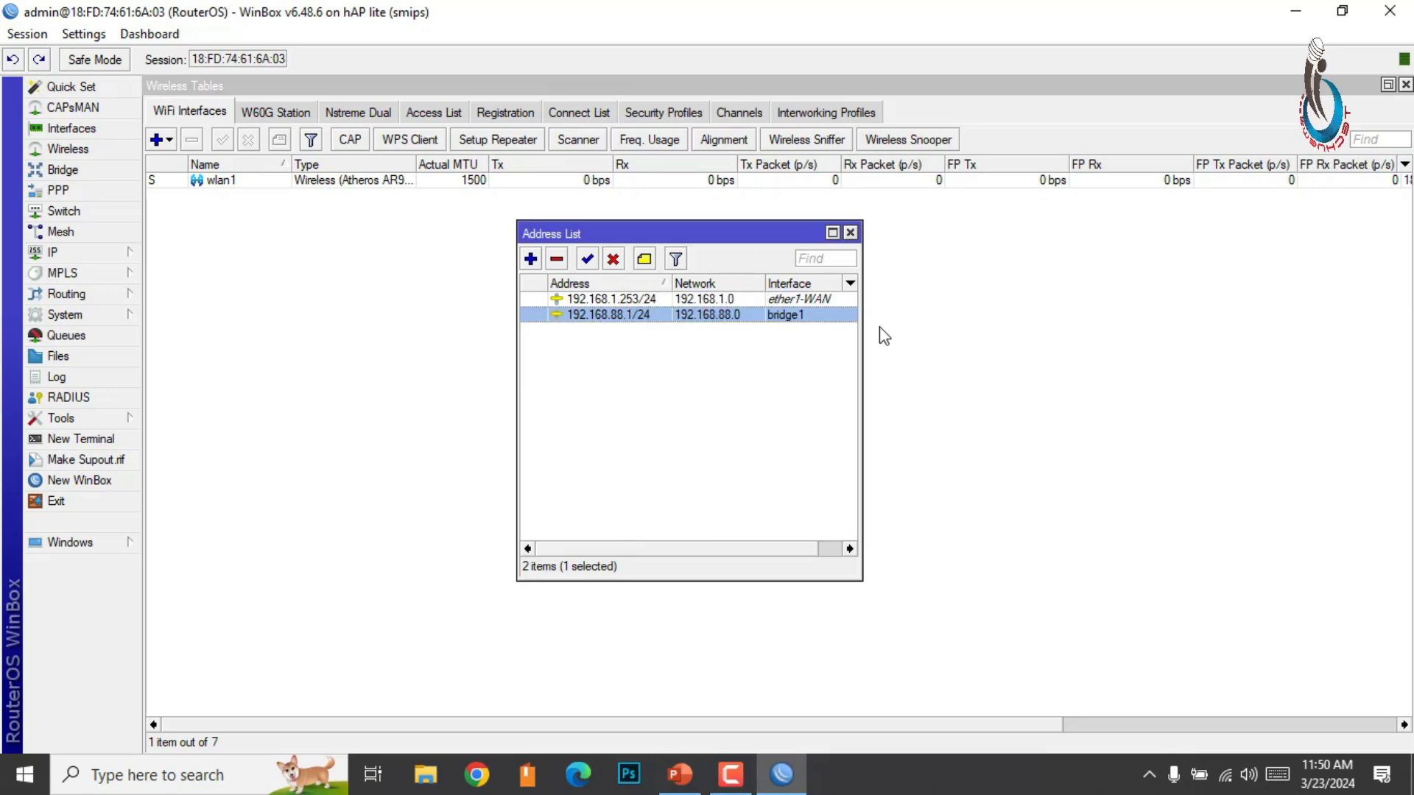
click(850, 234)
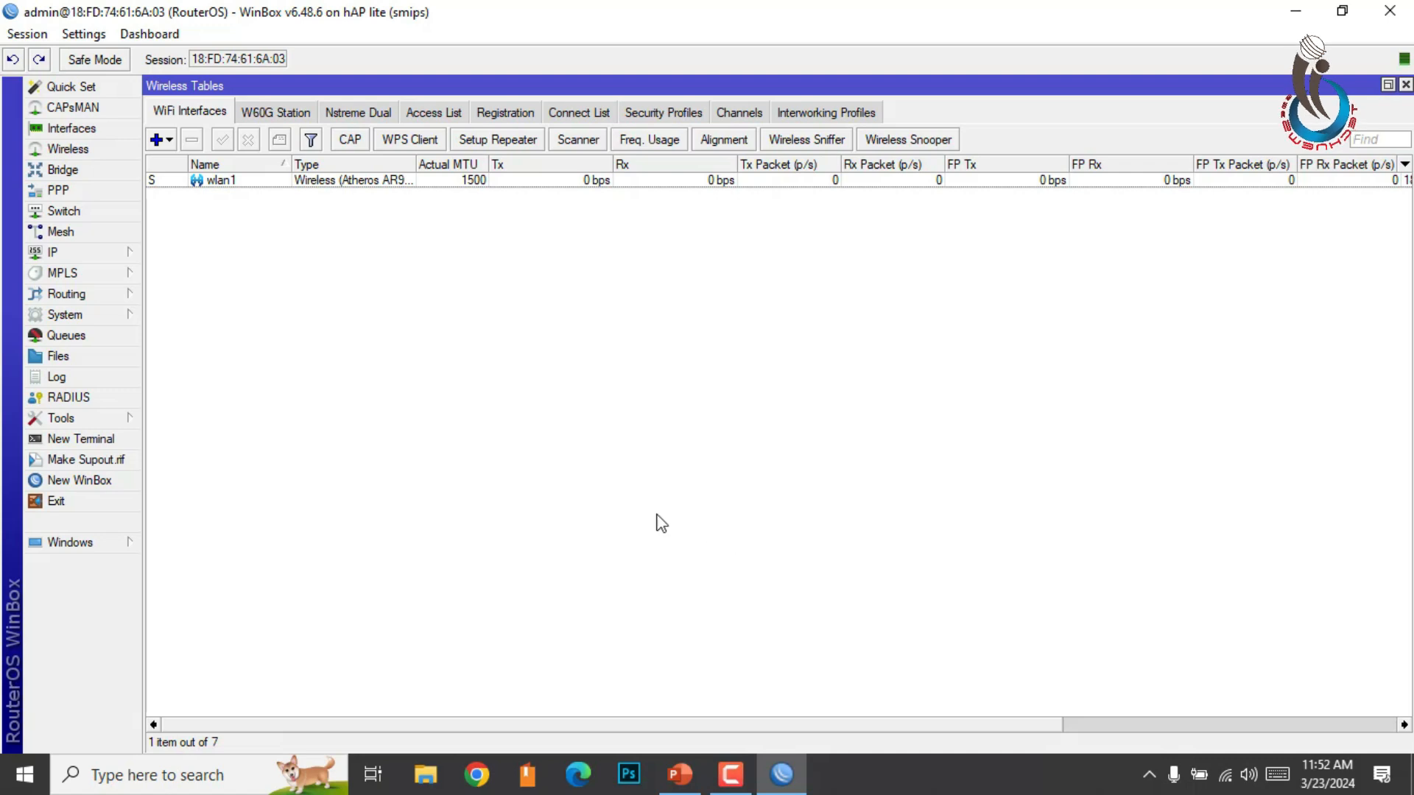
Start the DHCP server setup and choose bridge1 as the DHCP server interface
click(68, 254)
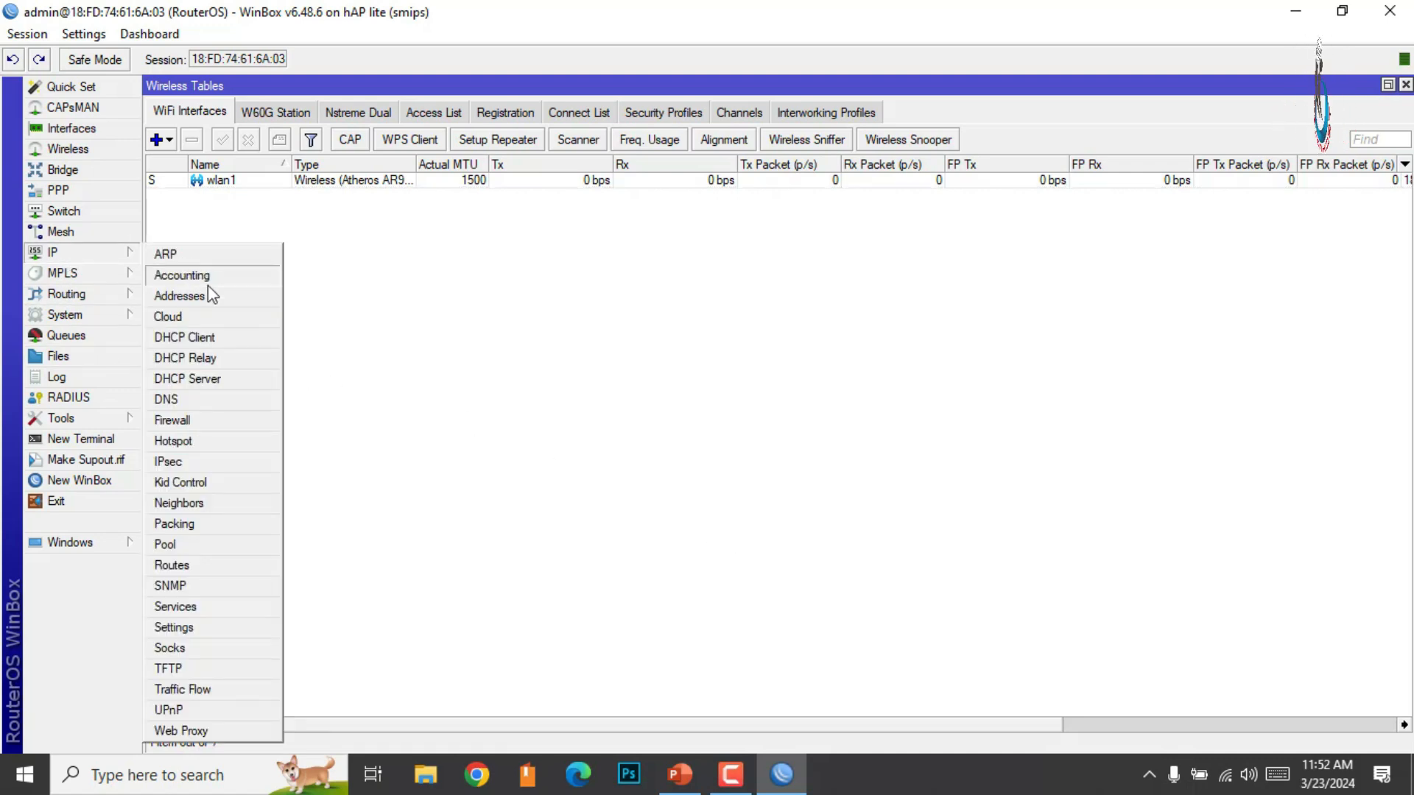
click(199, 379)
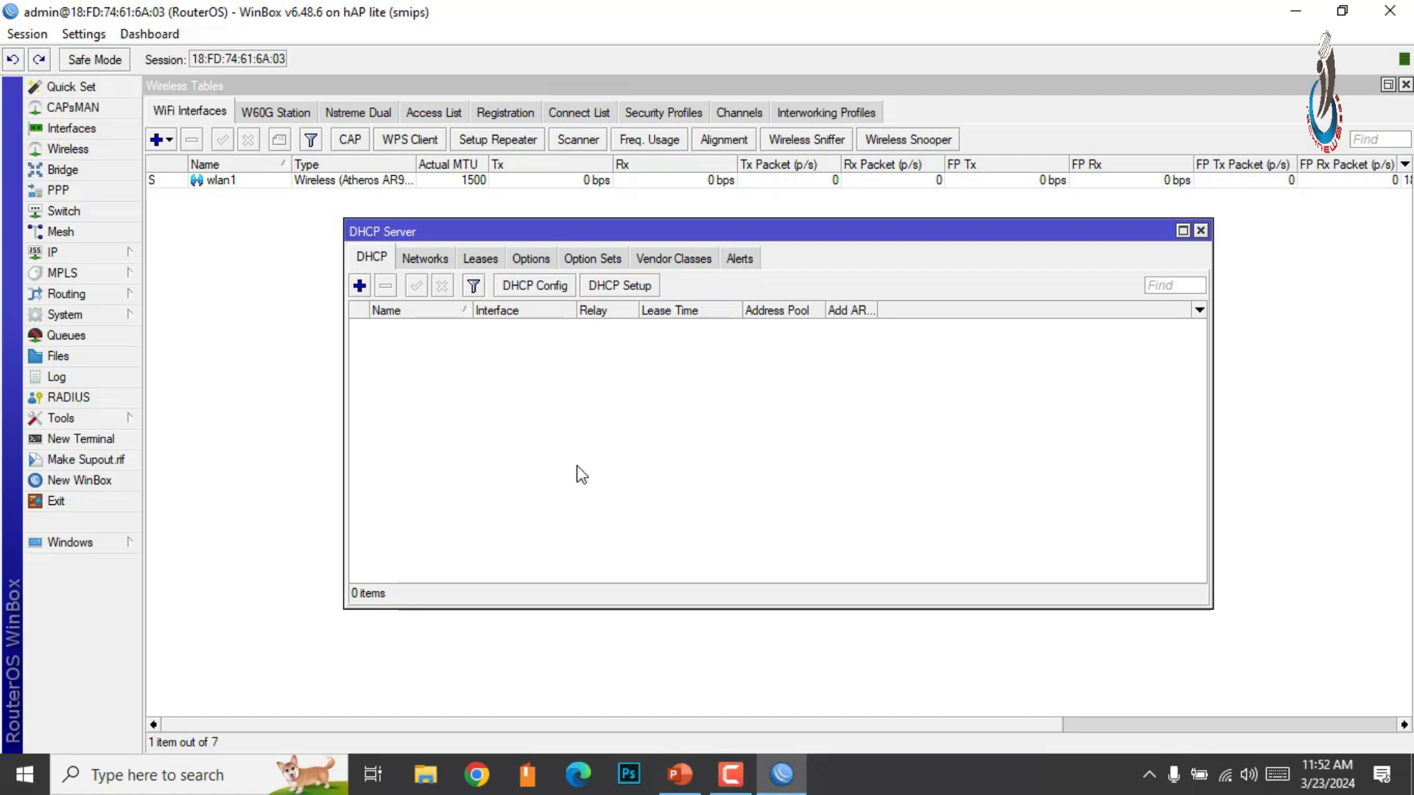
click(620, 285)
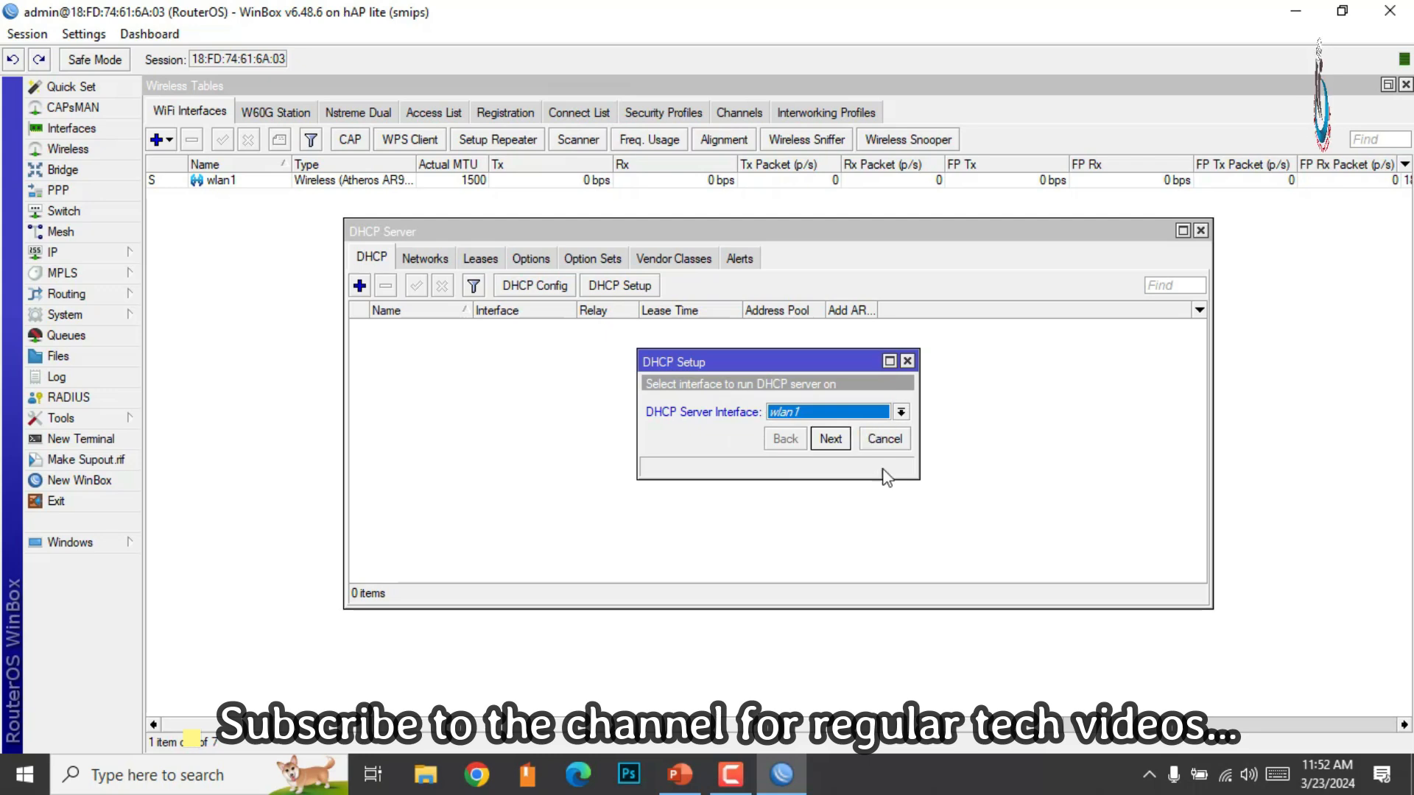
click(900, 416)
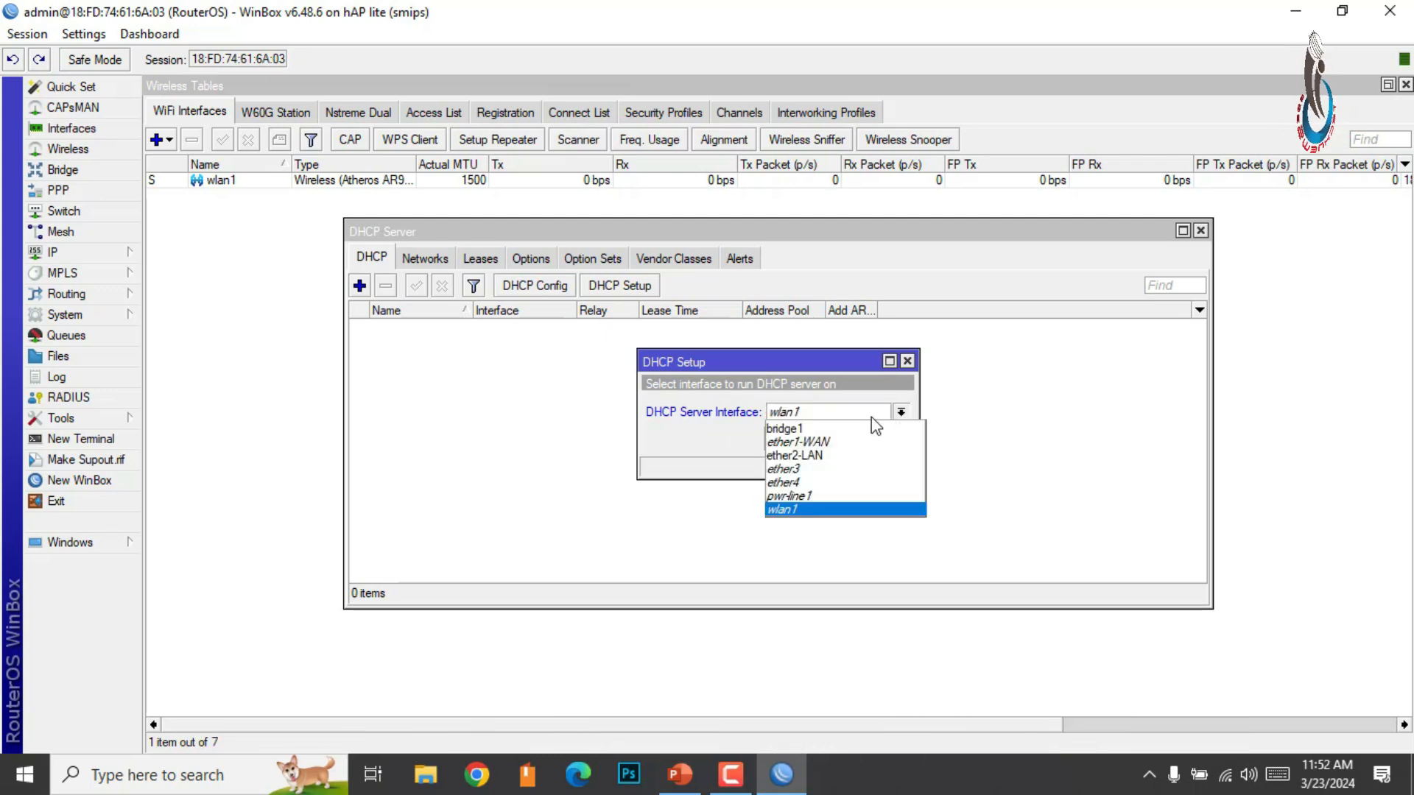
click(813, 430)
click(830, 440)
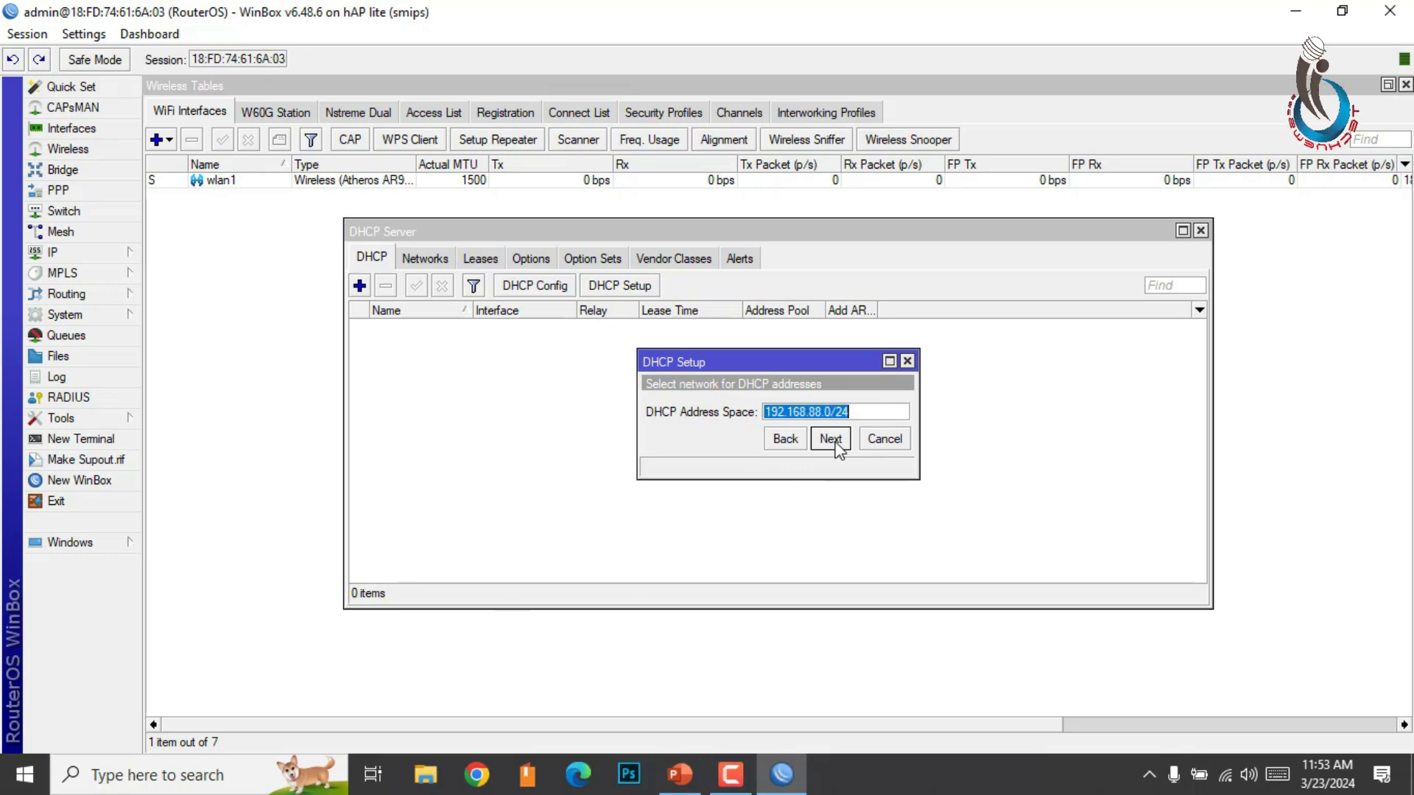
Accept 192.168.88.0/24 as the DHCP address space and 192.168.88.1 as the gateway
click(858, 410)
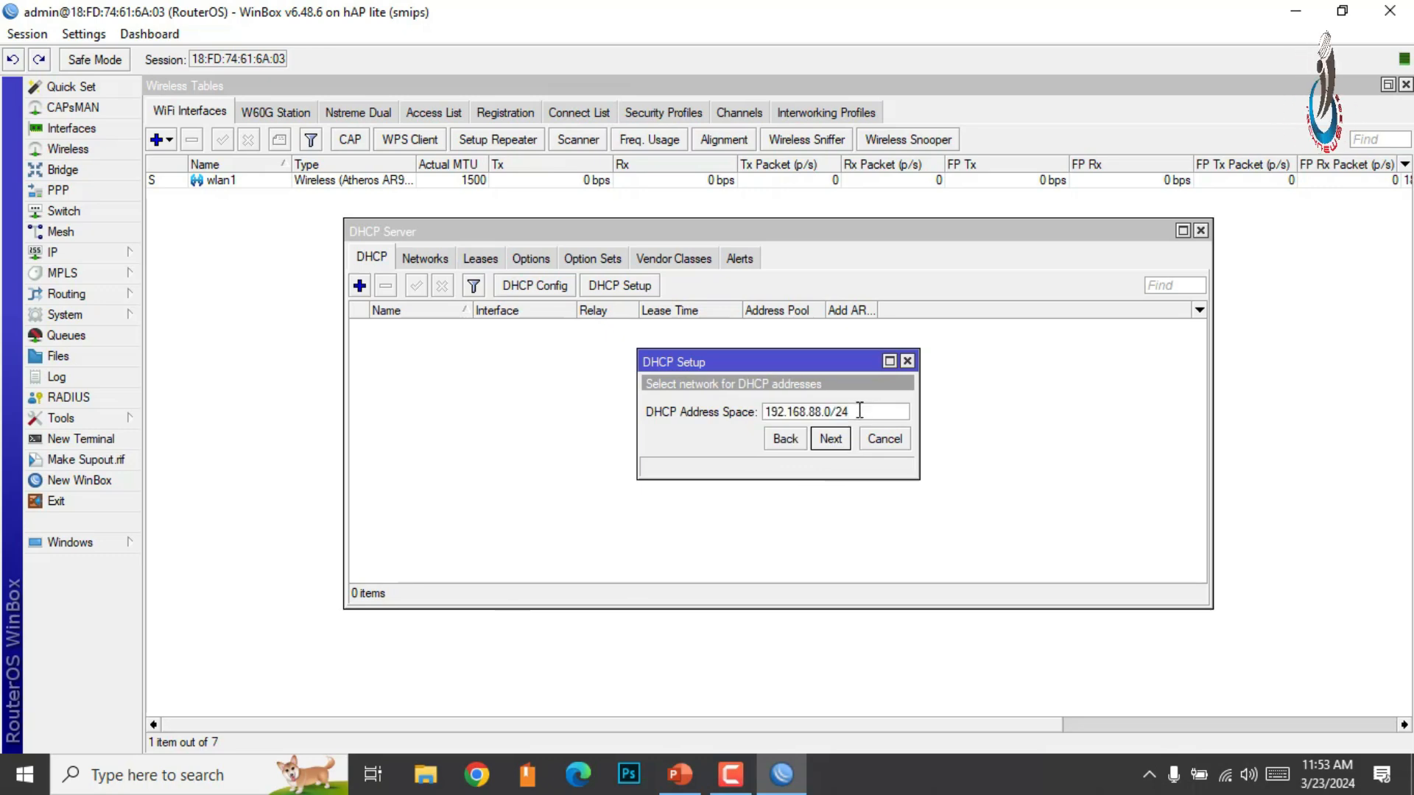
drag(859, 411, 749, 416)
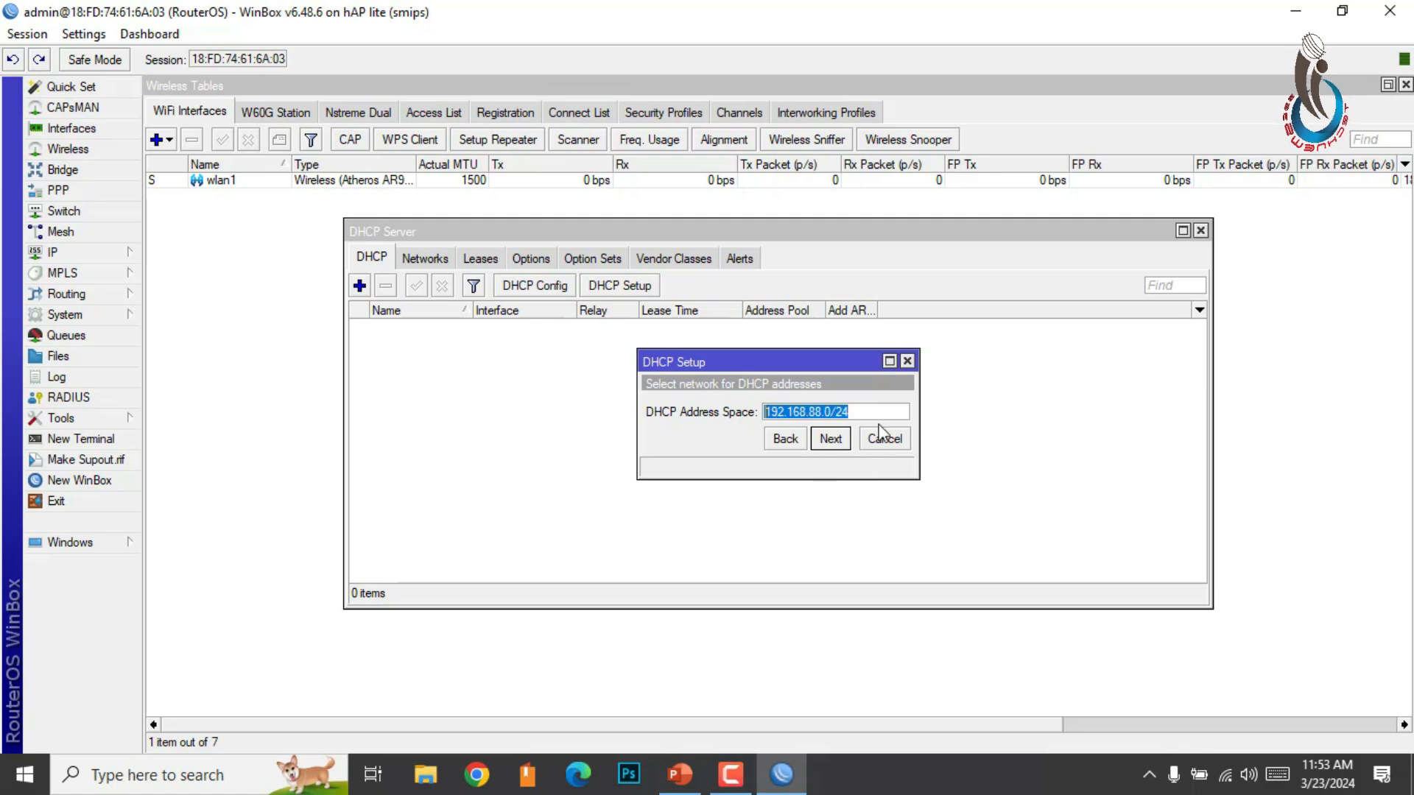
click(831, 439)
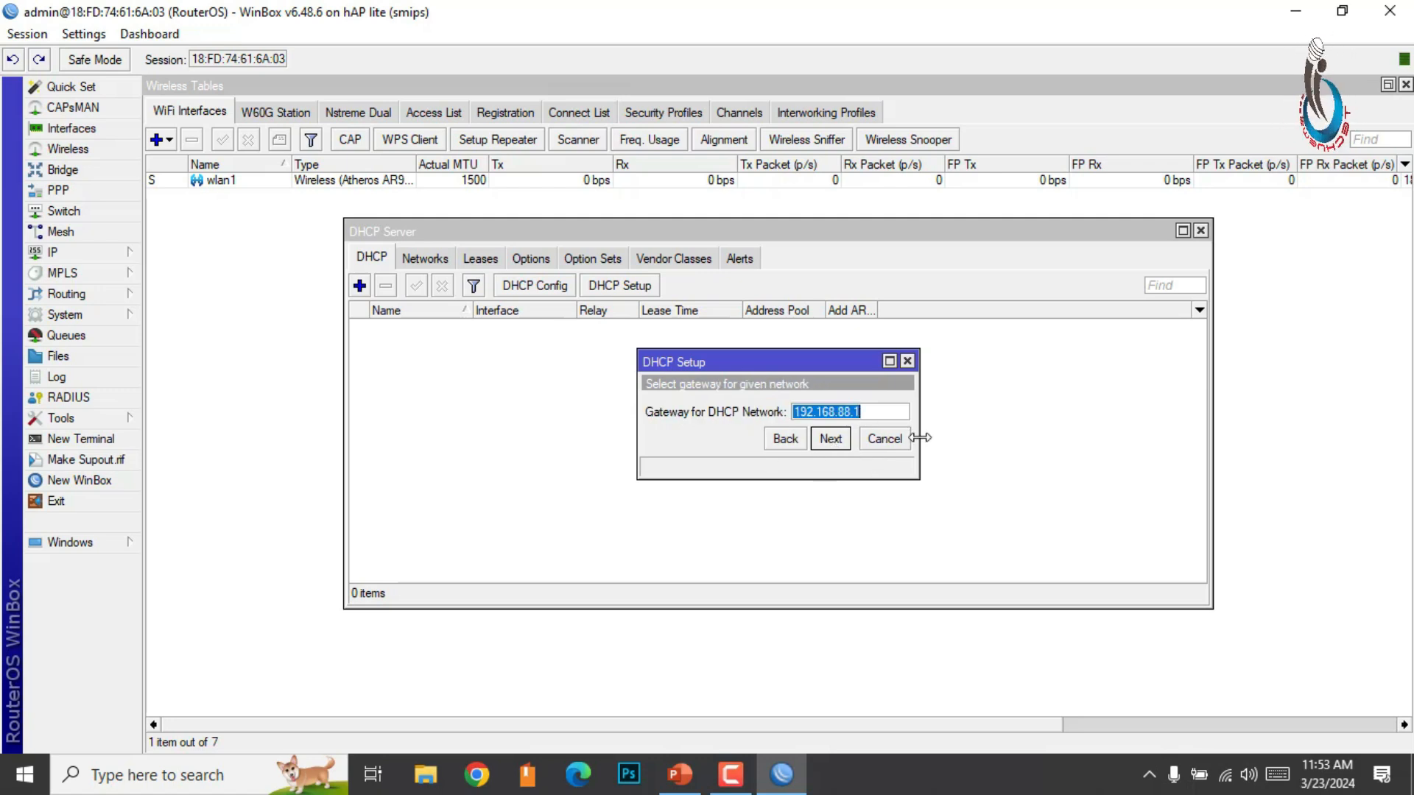
click(875, 414)
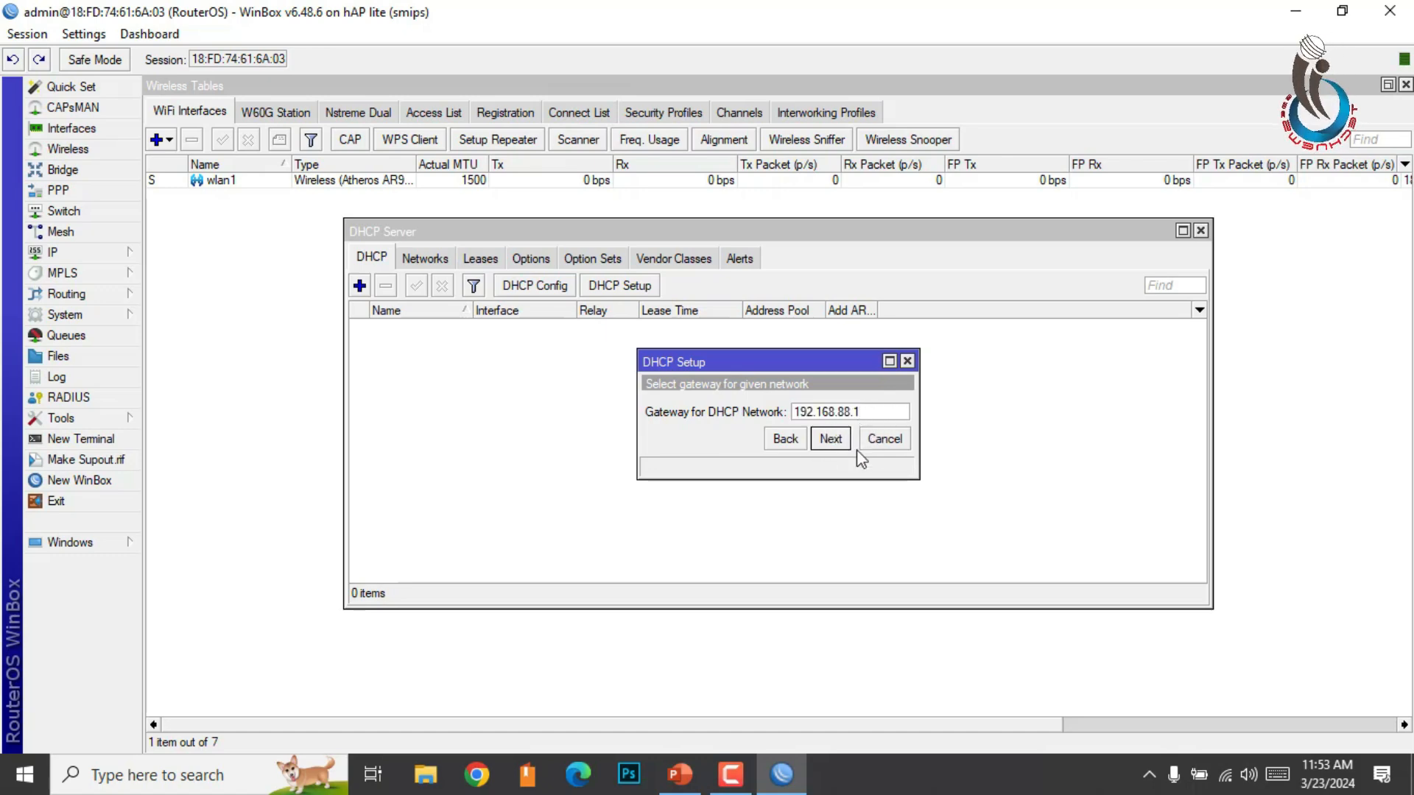
click(830, 438)
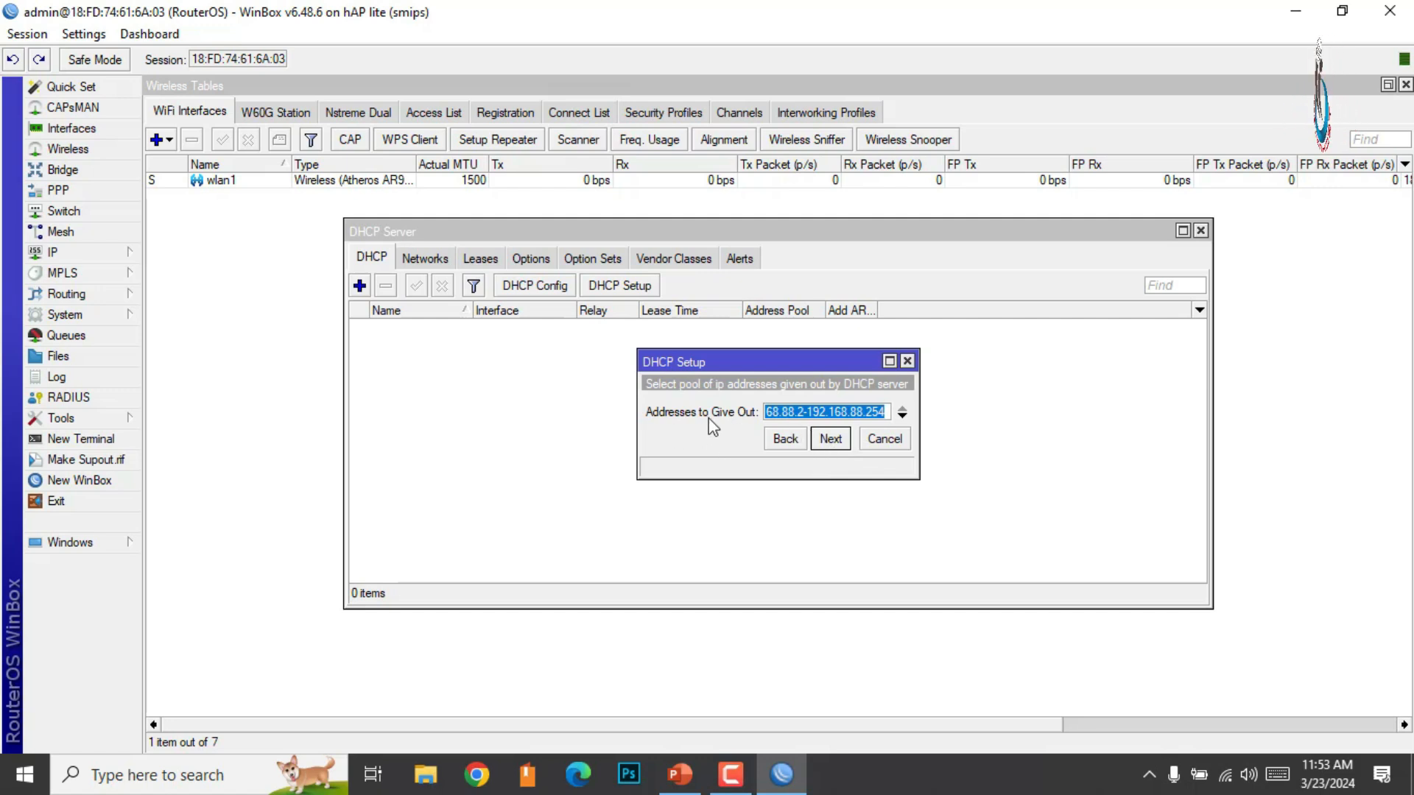
Set the pool of addresses to give out to 192.168.88.200-192.168.88.220
click(806, 411)
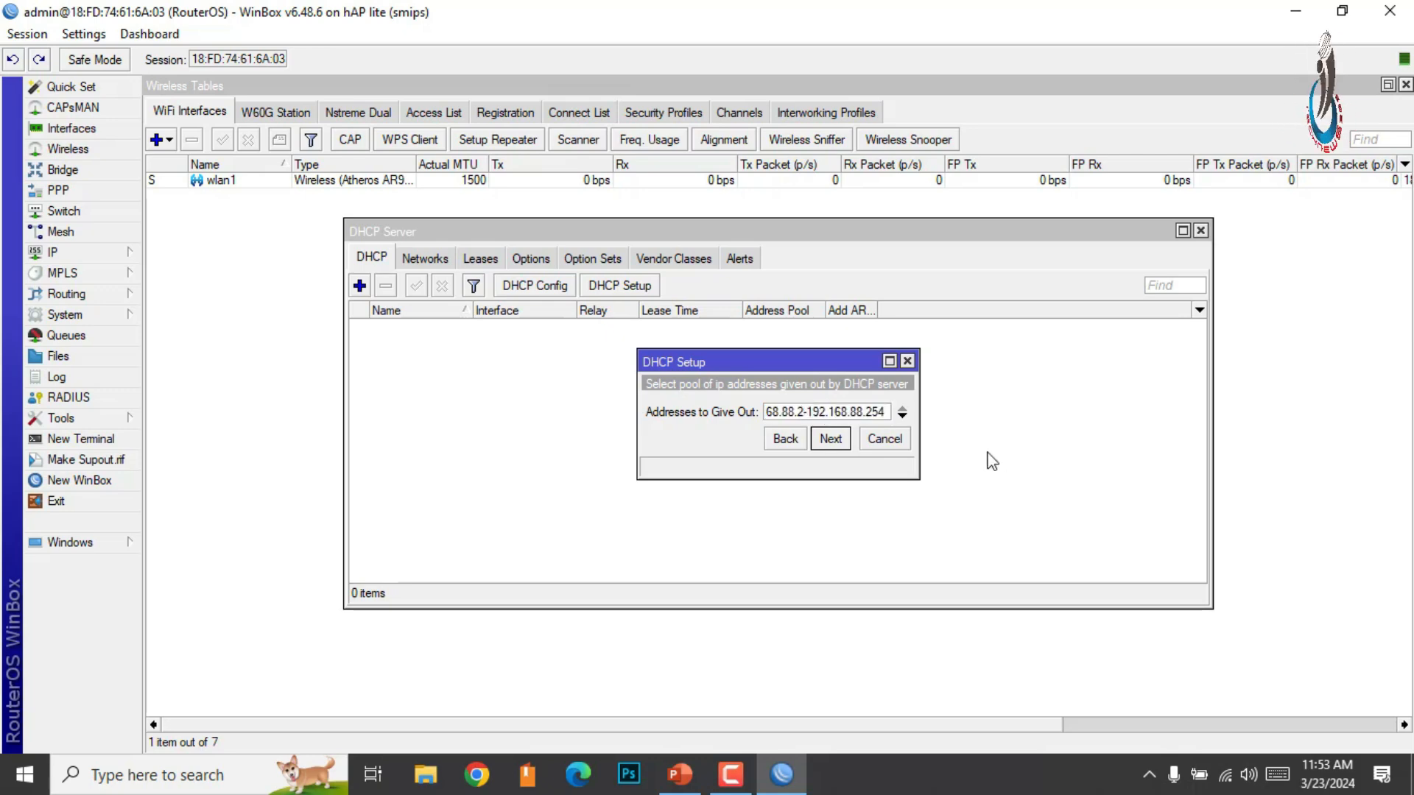
text(00)
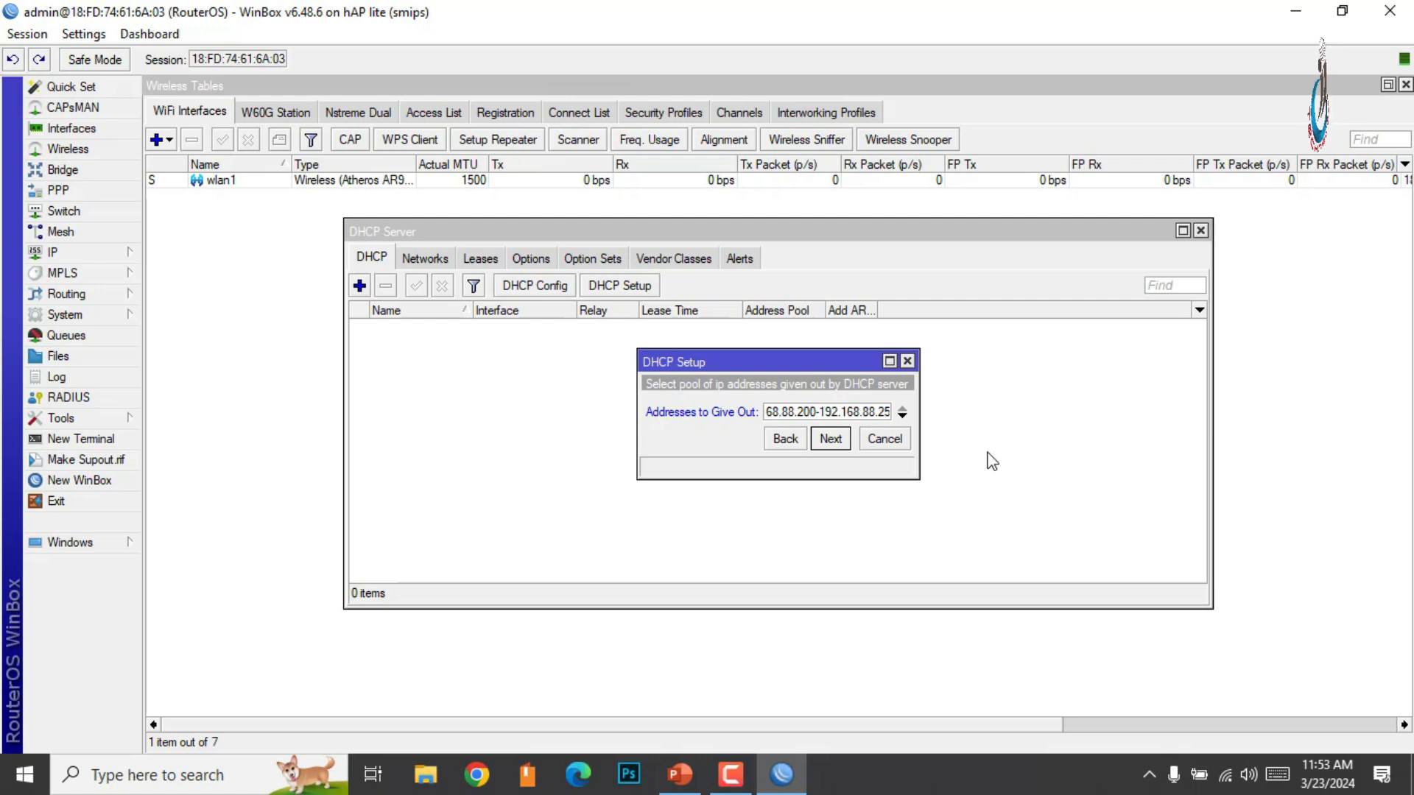
key(Right)
key(Right)
key(Right)
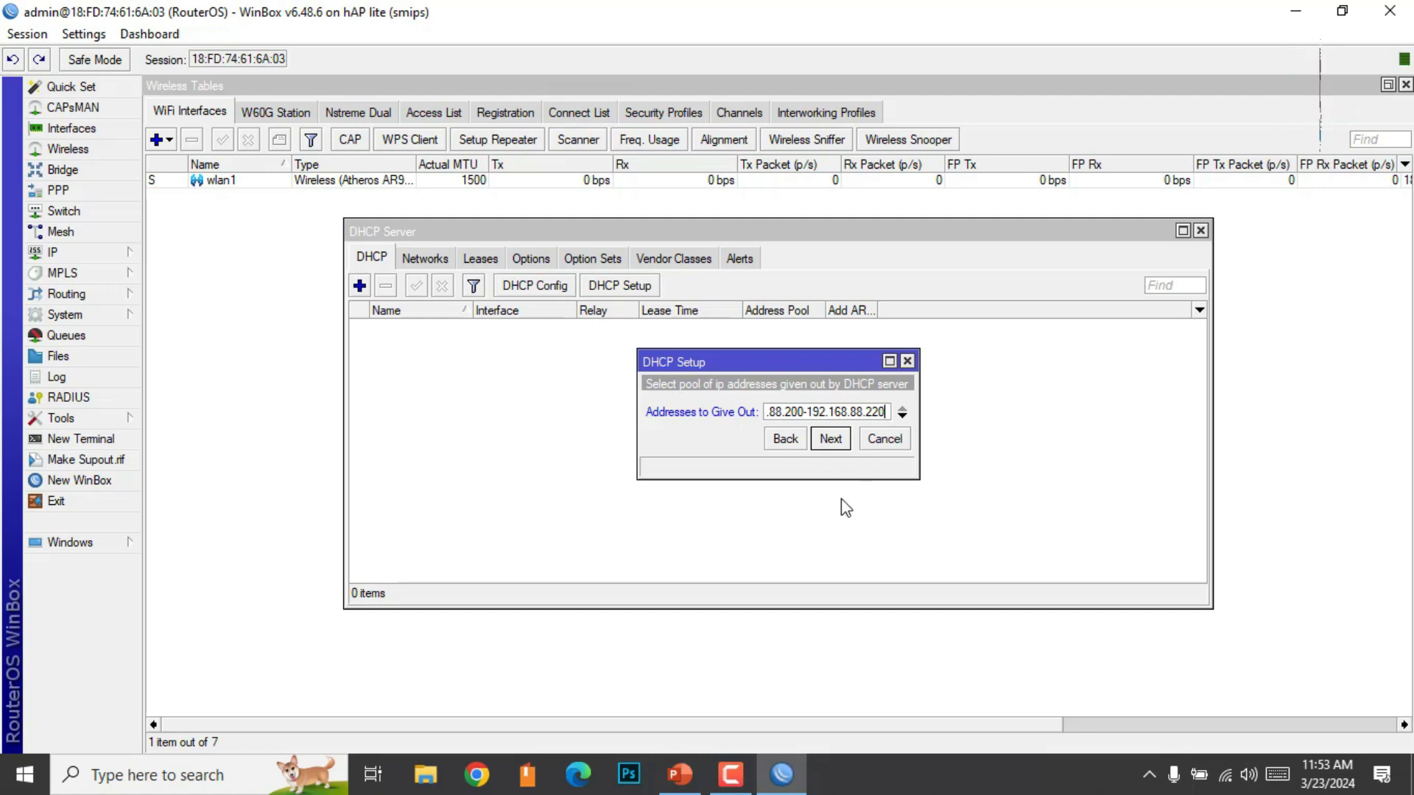
click(831, 439)
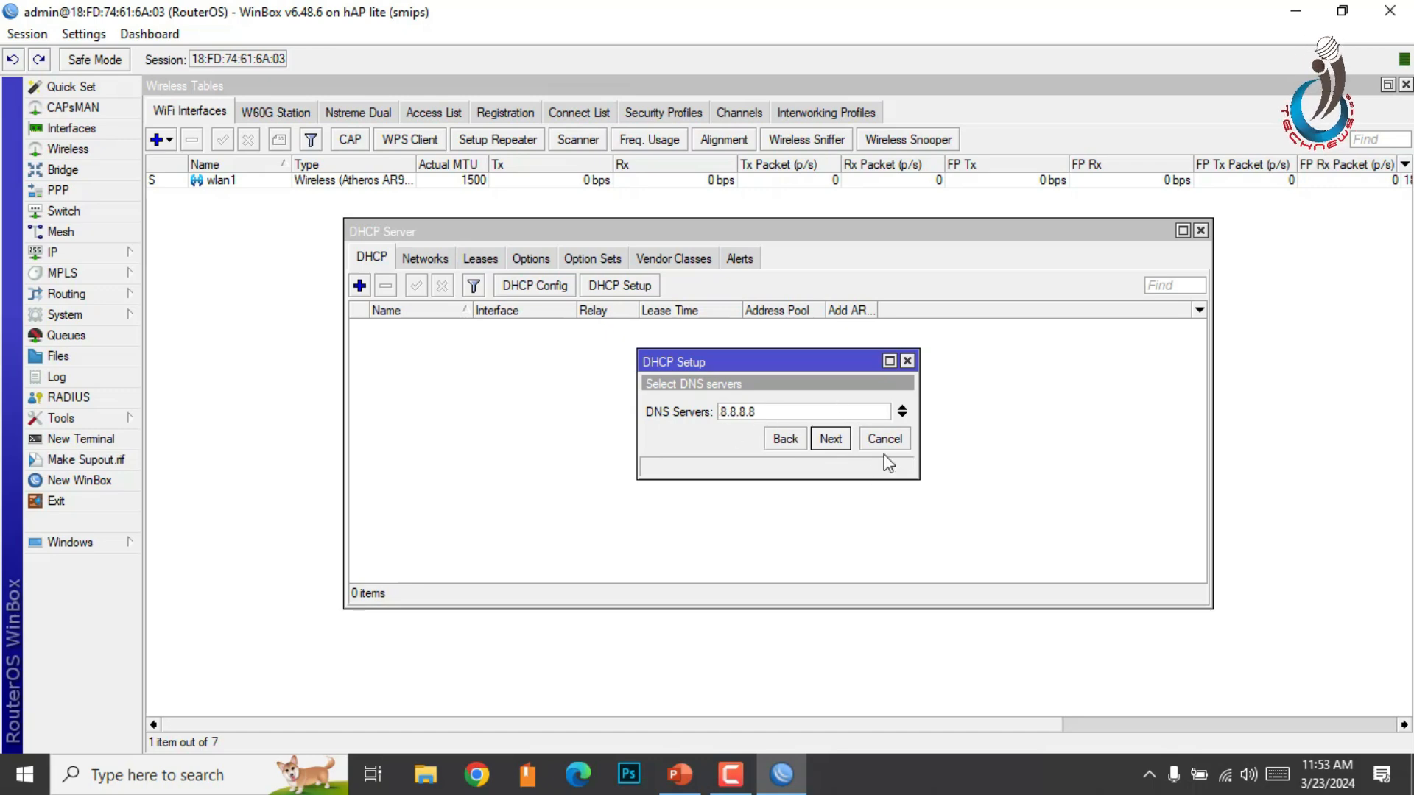
Accept DNS server 8.8.8.8 and the 00:10:00 lease time, finish the DHCP setup, and close the DHCP server window
click(837, 444)
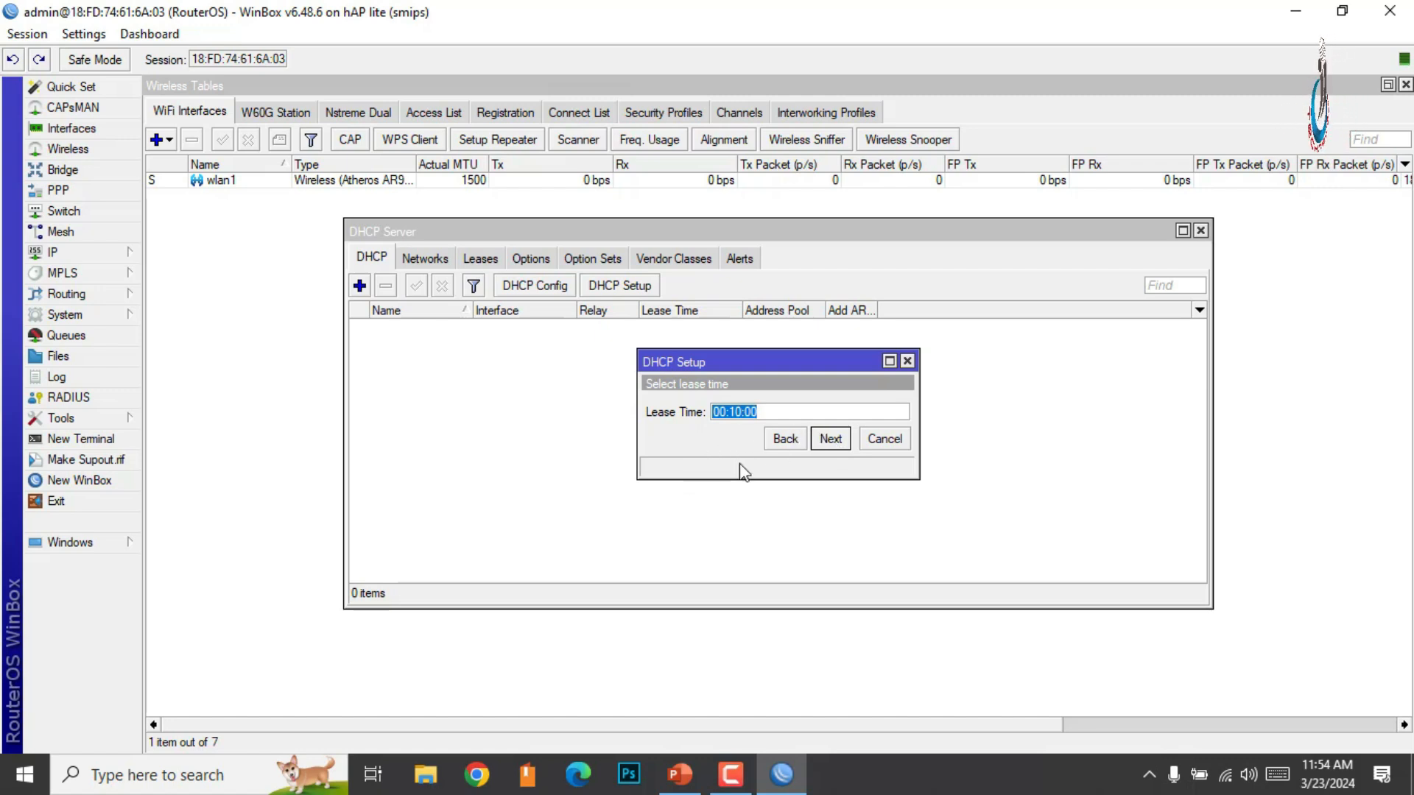
click(830, 440)
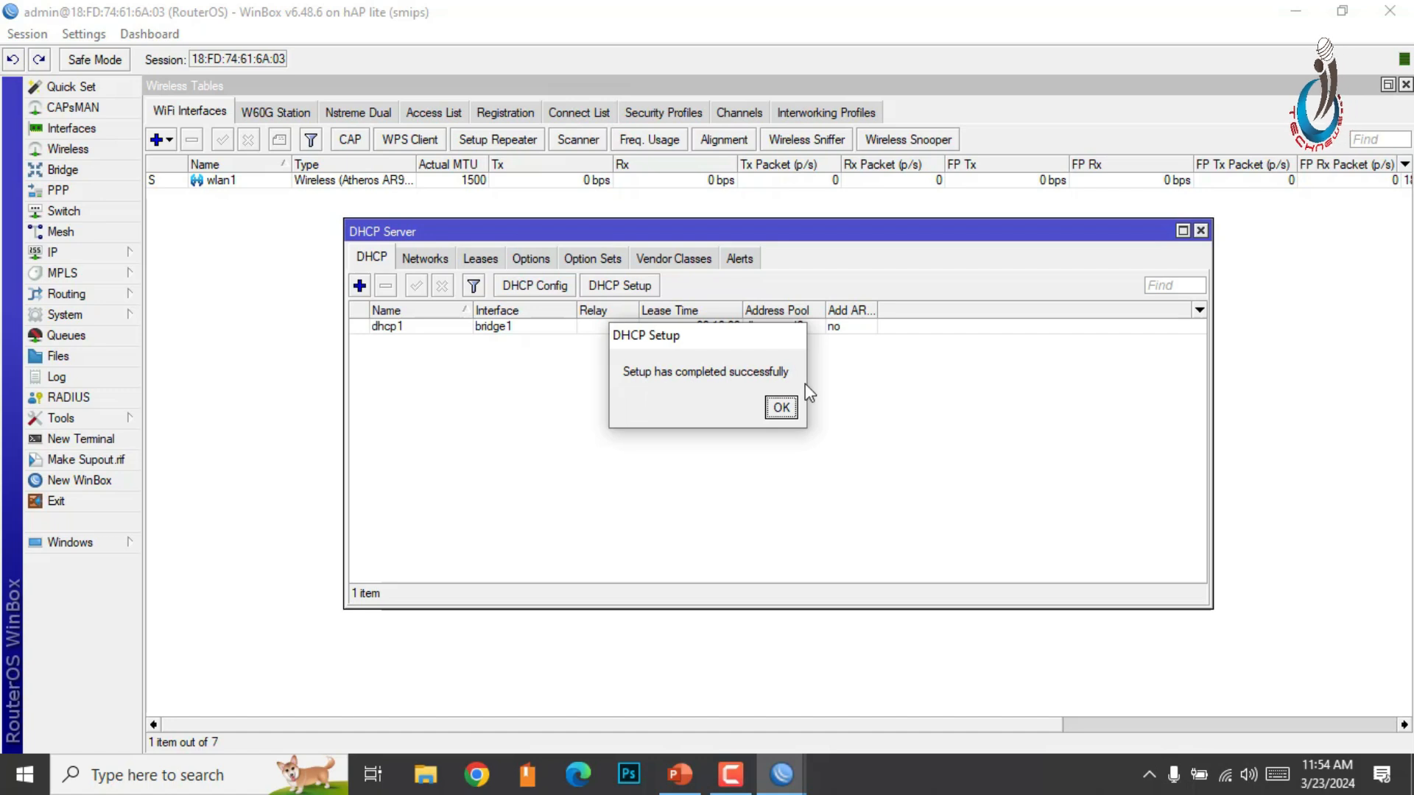
click(782, 408)
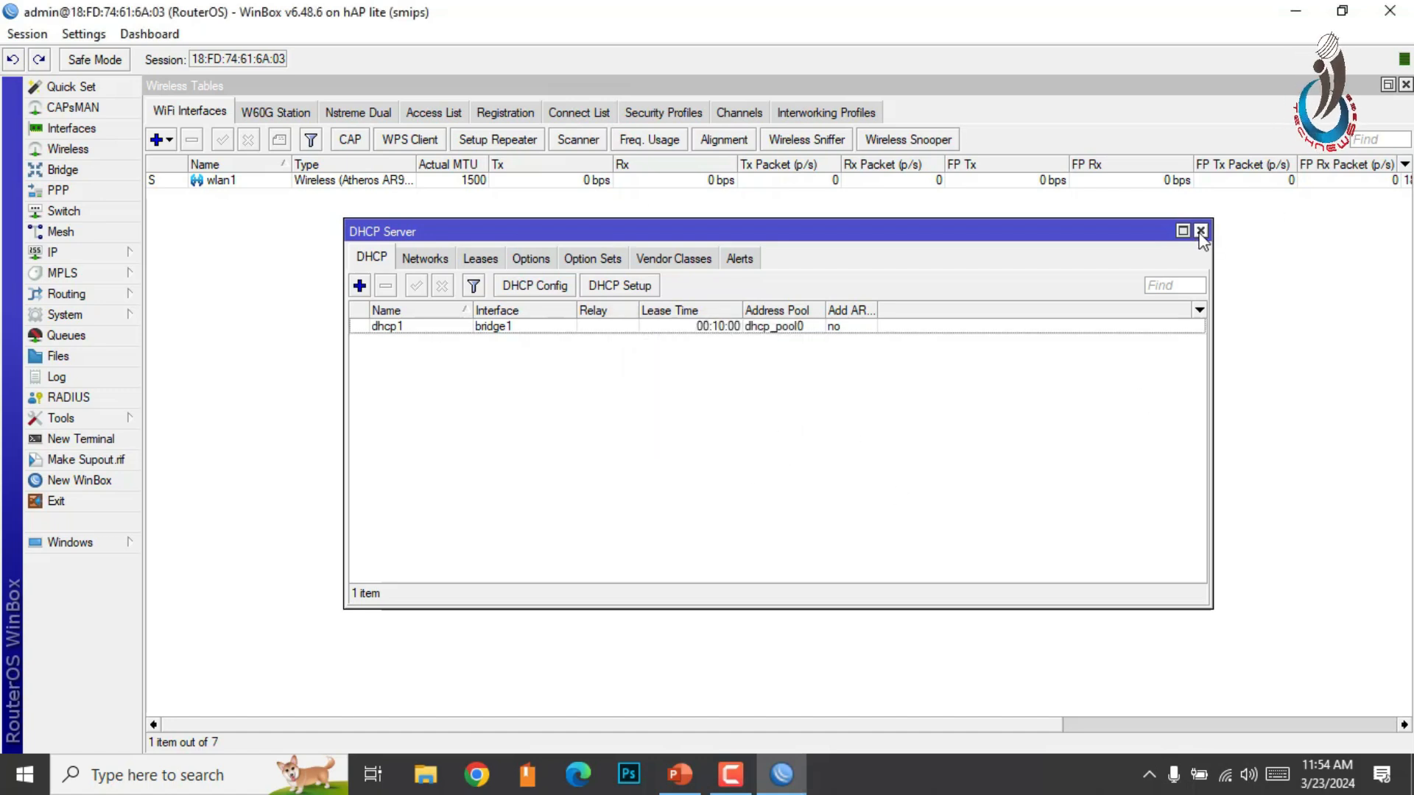
click(1200, 231)
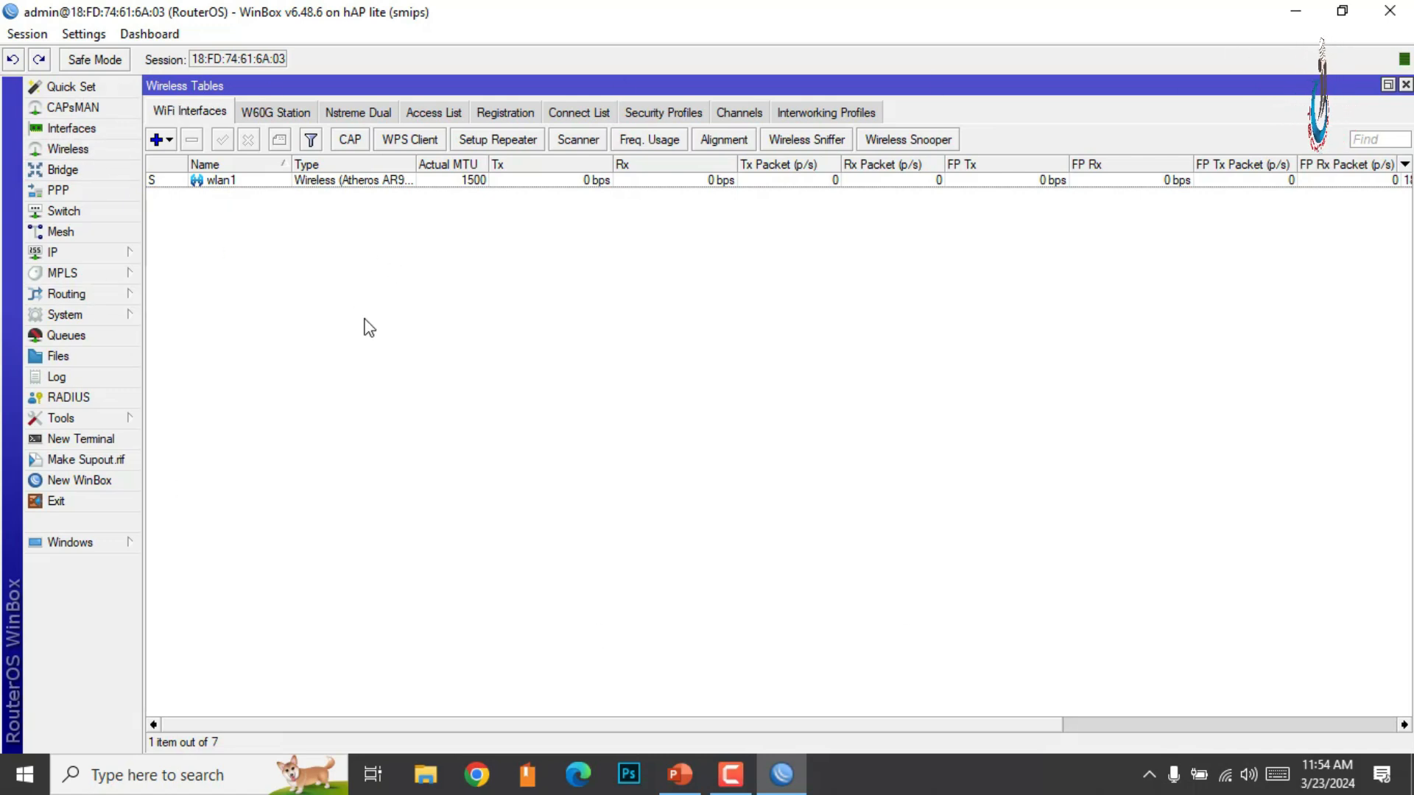
Open the wlan1 wireless interface's settings and set its mode to ap bridge
click(214, 185)
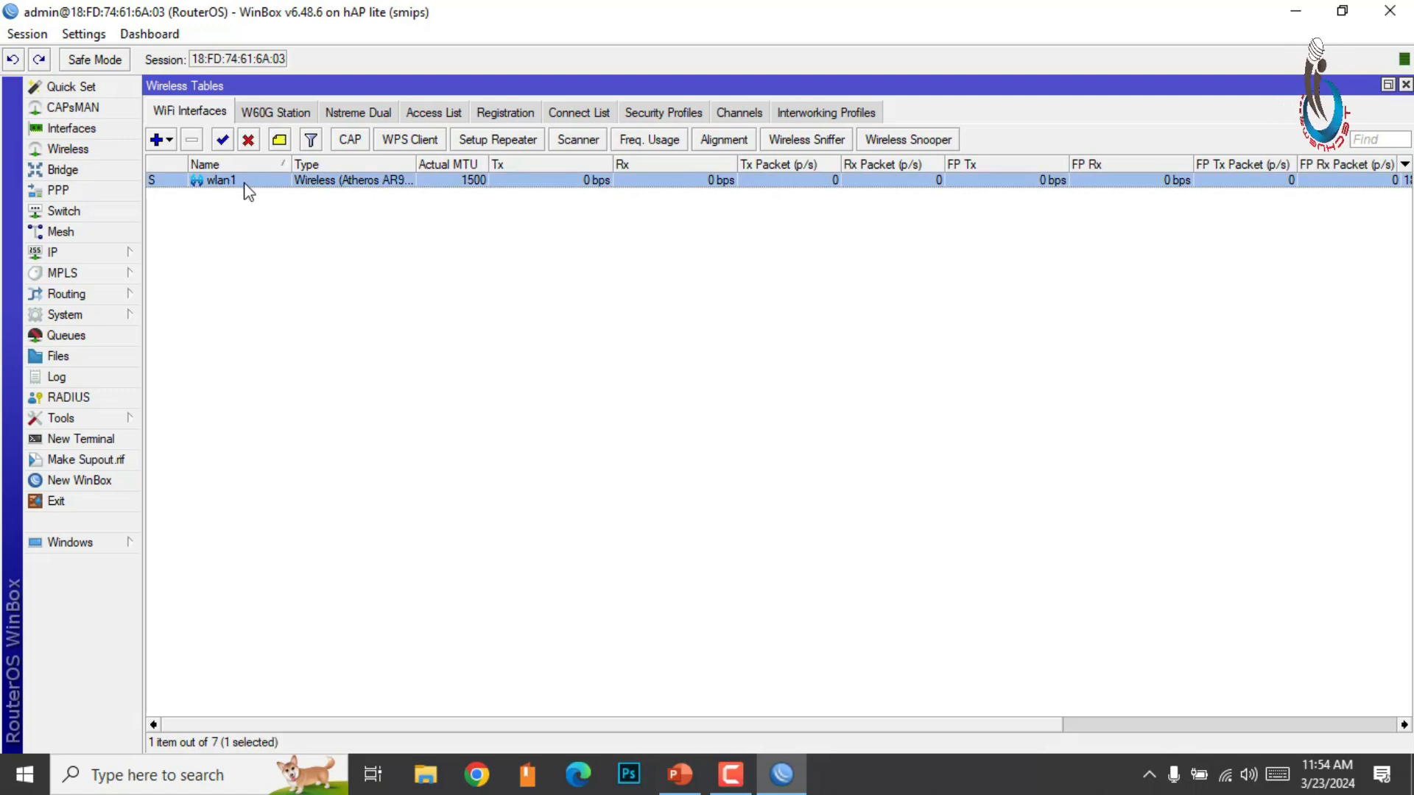
double_click(245, 184)
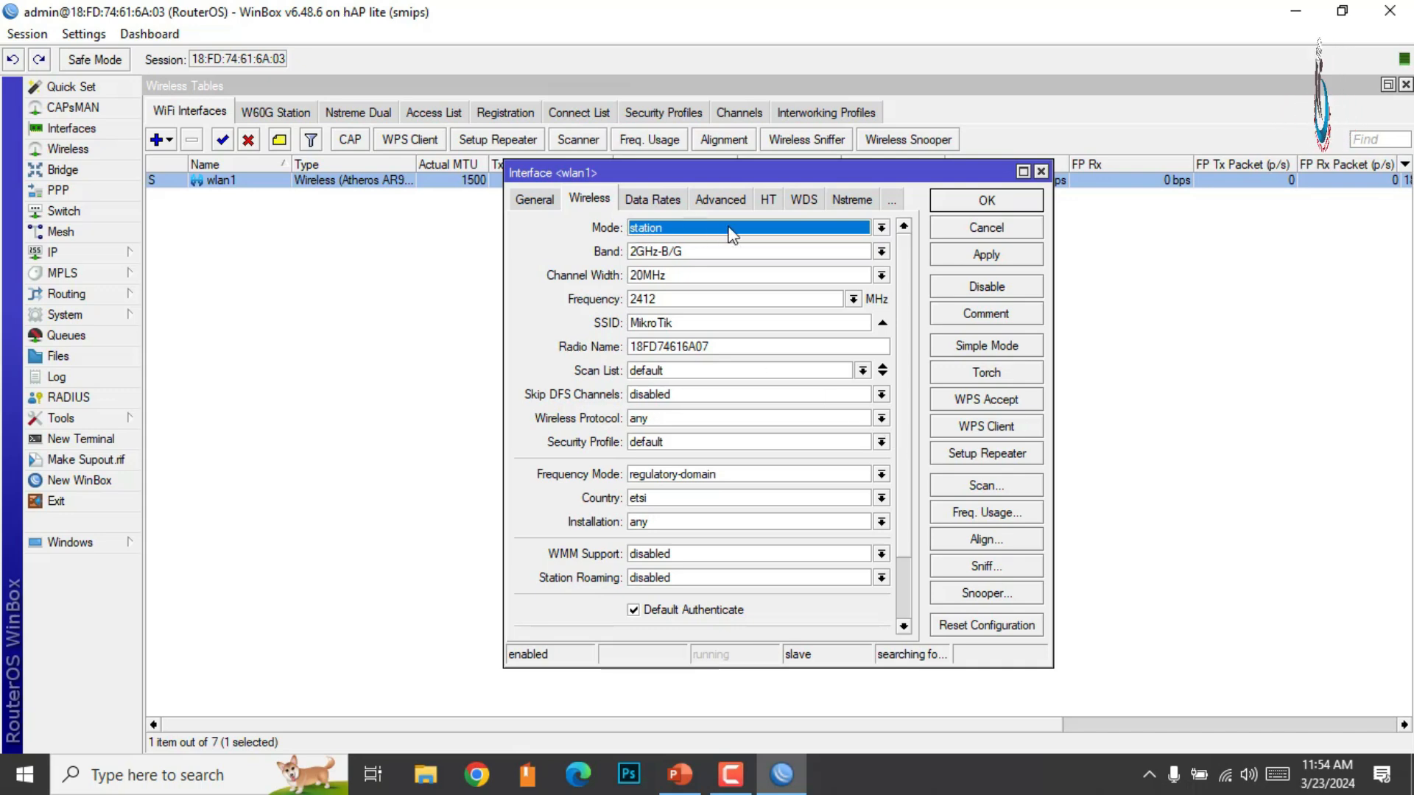
click(880, 228)
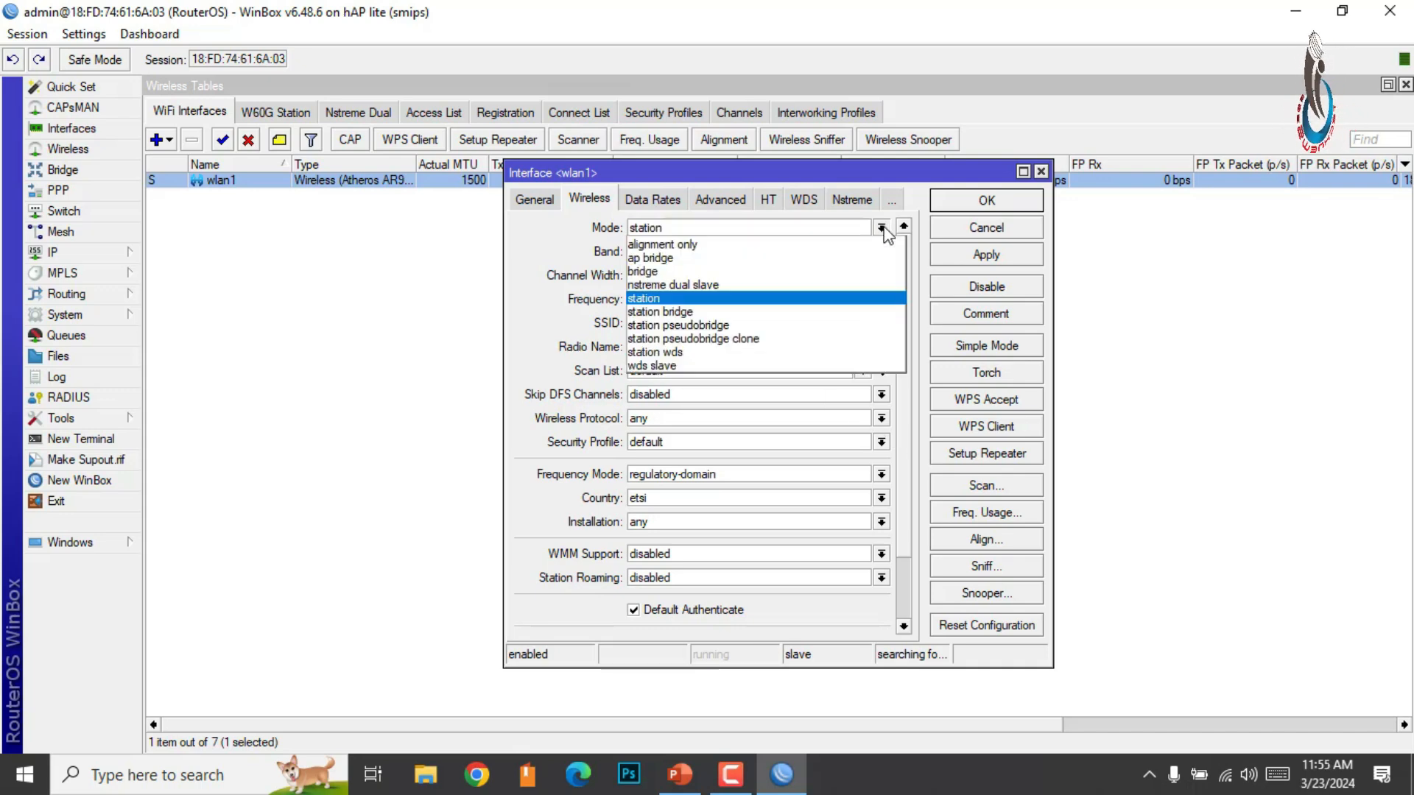
click(651, 258)
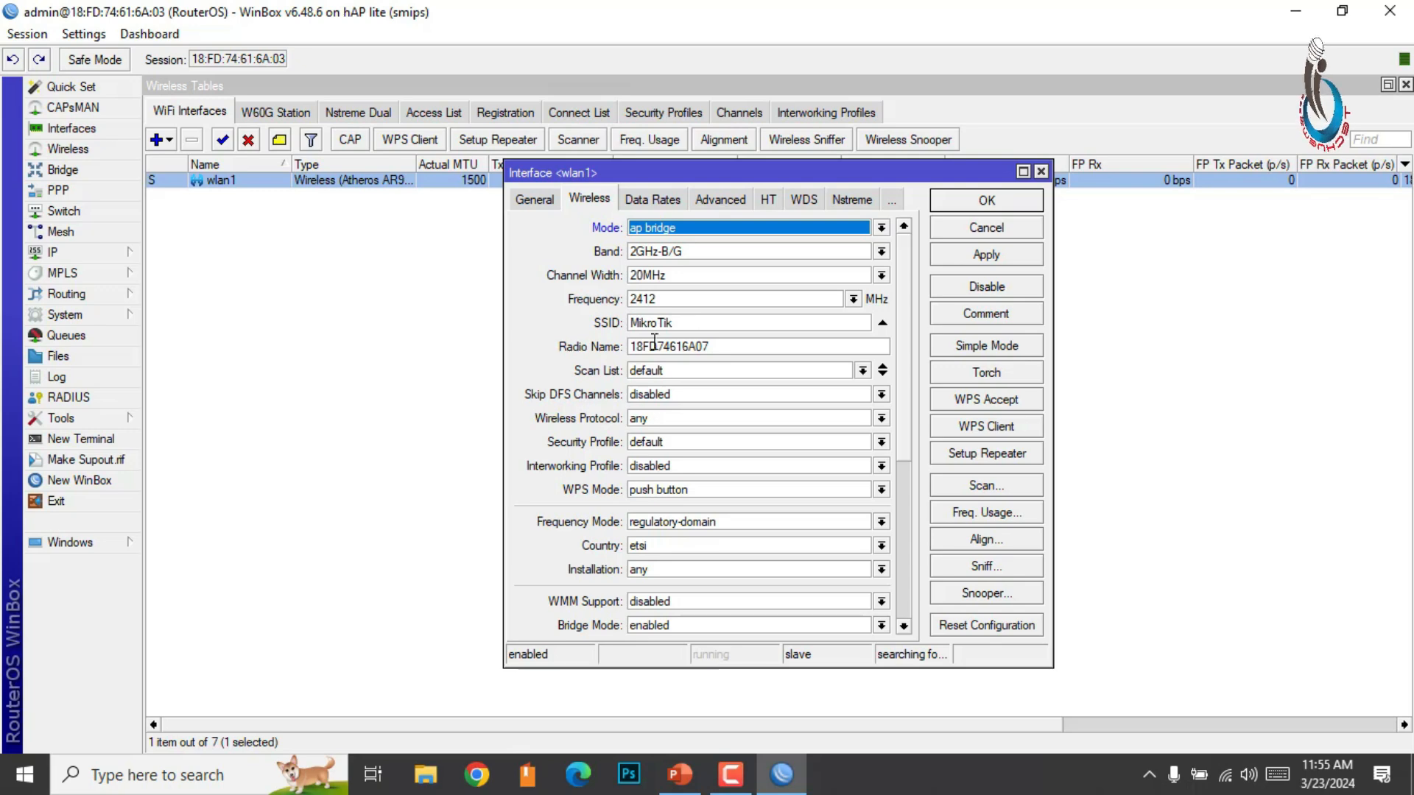
Set wlan1's SSID to TECHNEWS365_WiFi, apply the wireless settings and close the interface window
drag(673, 323, 628, 322)
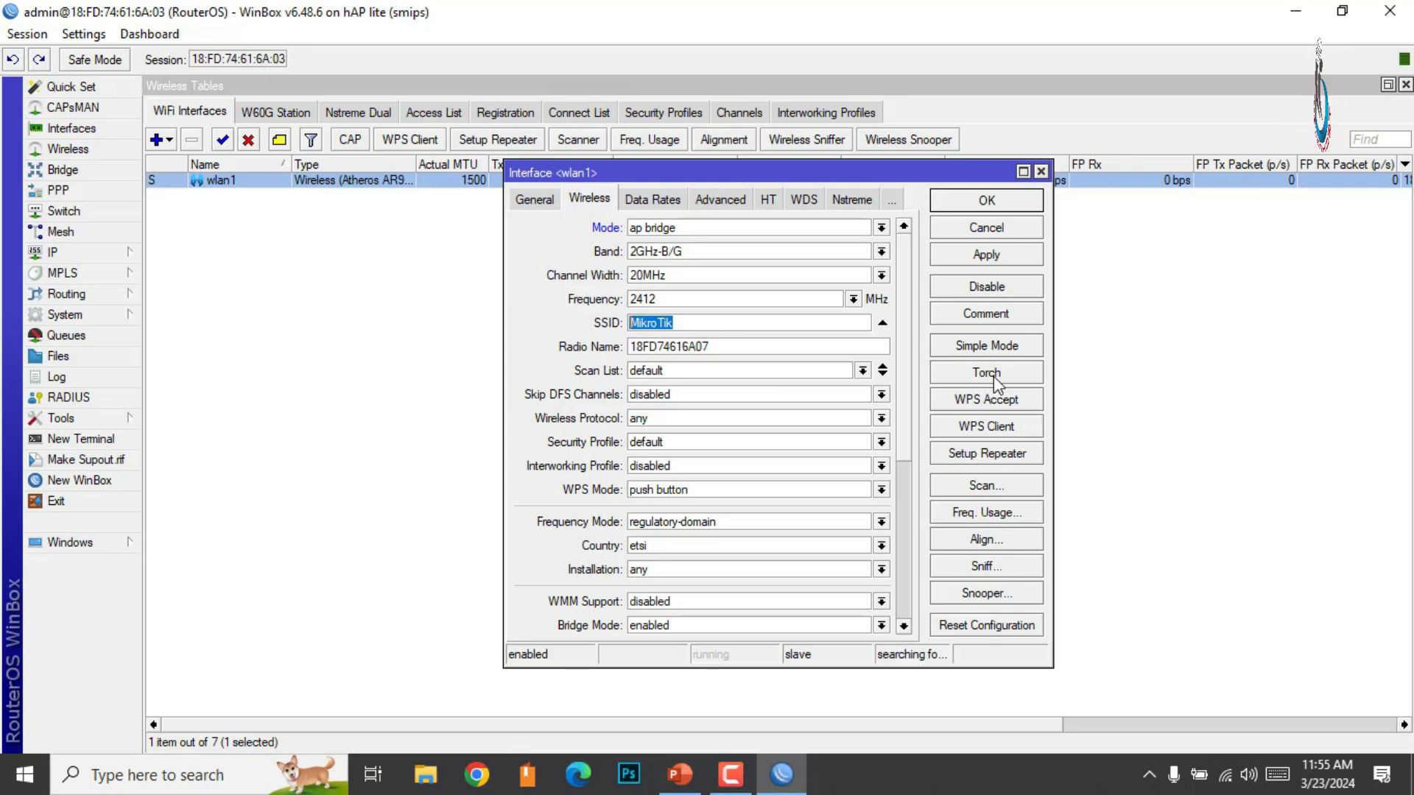
text(TECHN)
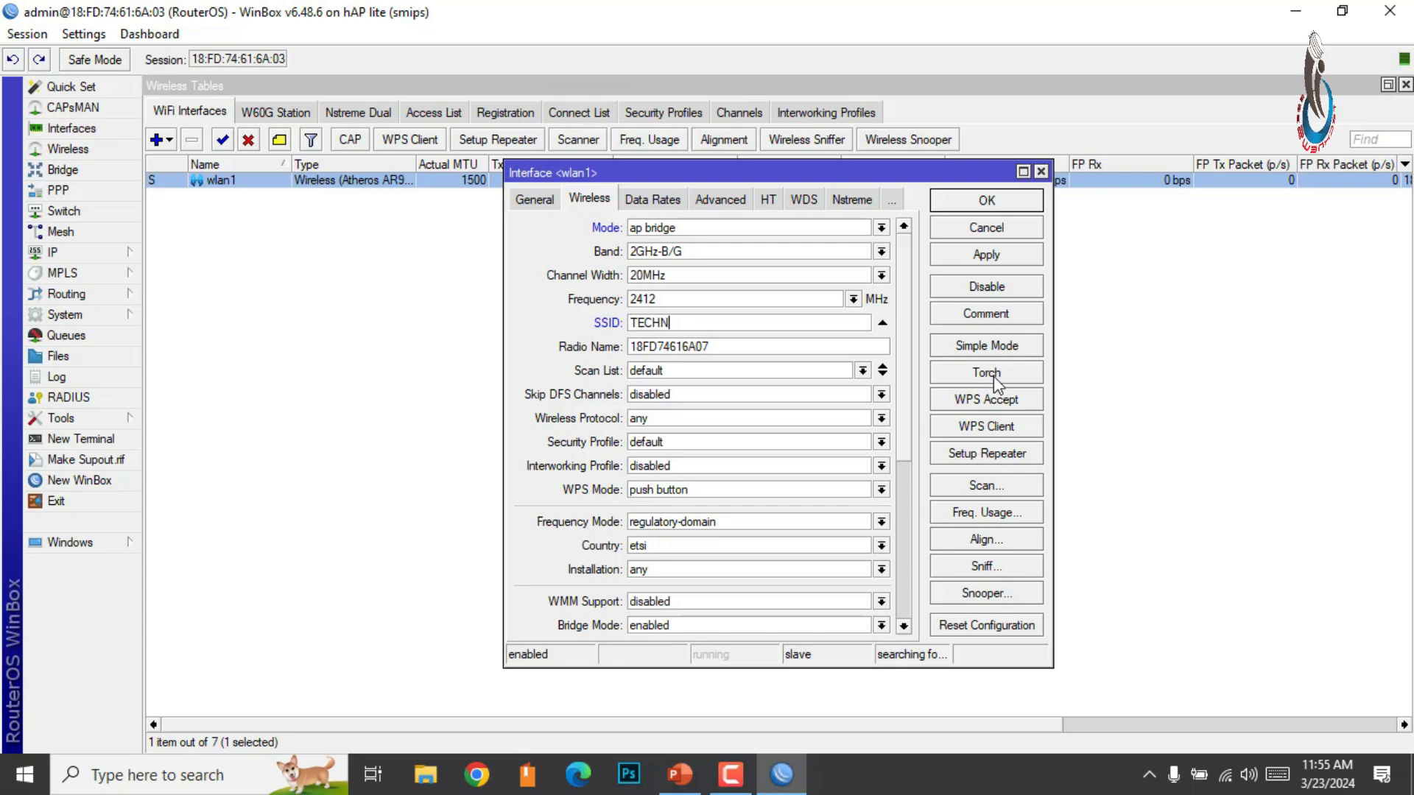
text(EWS365)
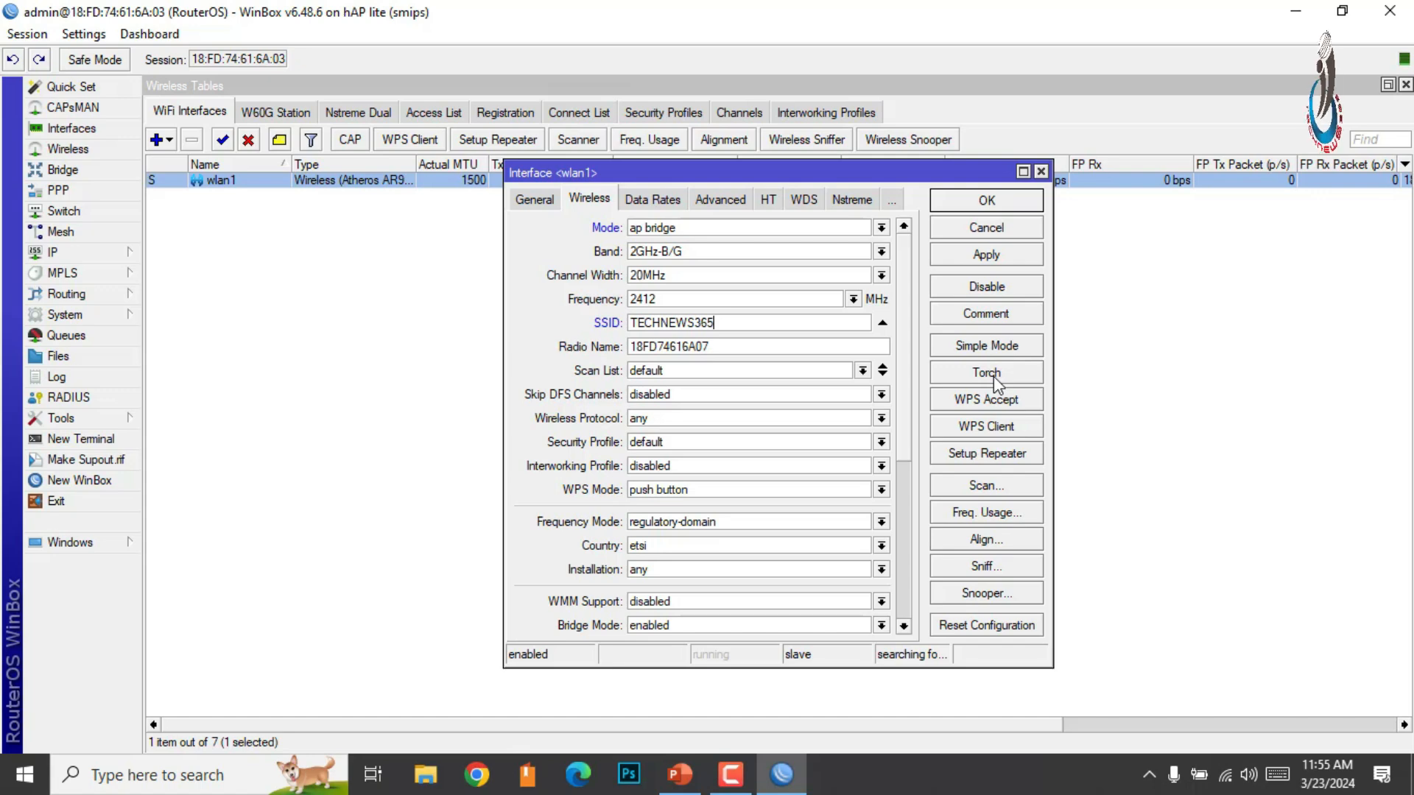
text(_Wi)
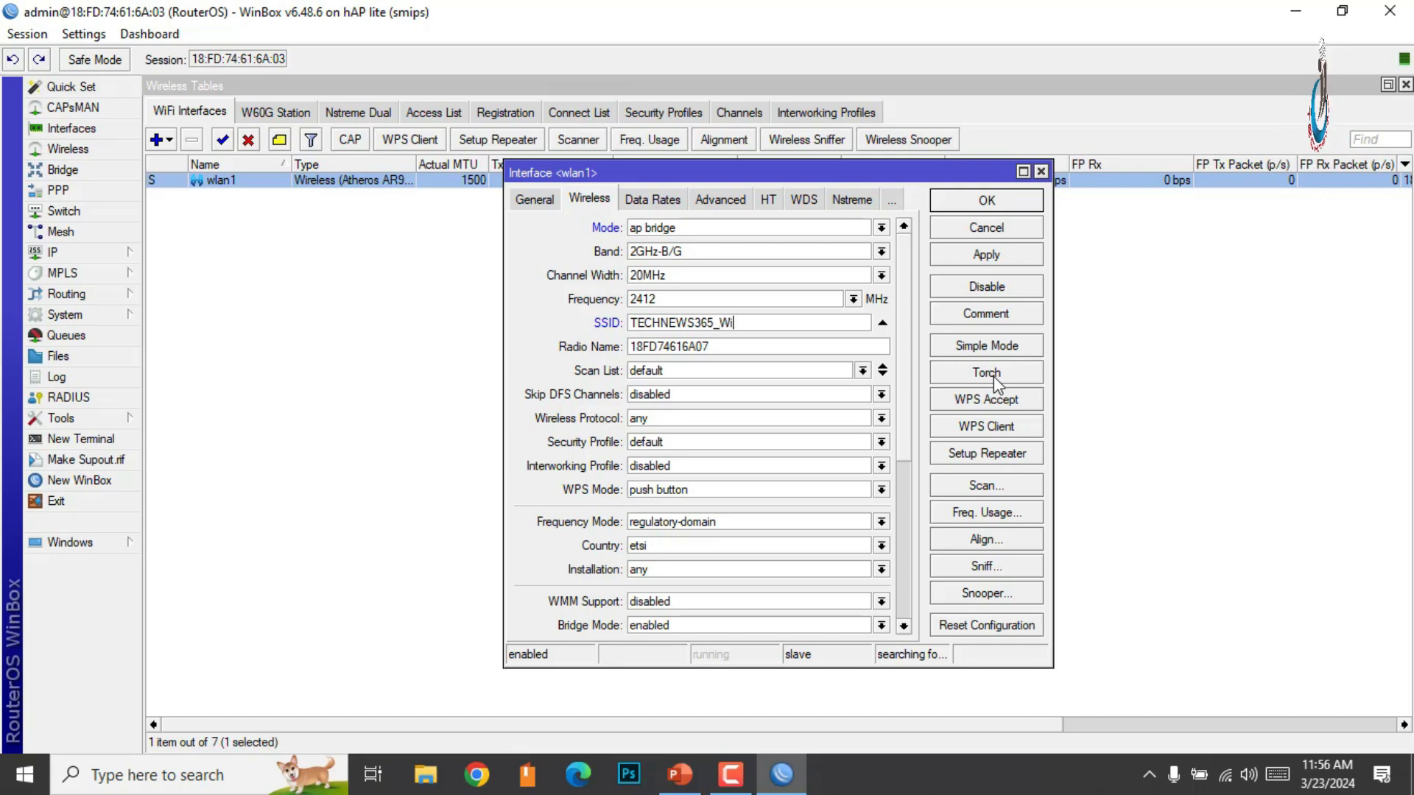
text(Fi)
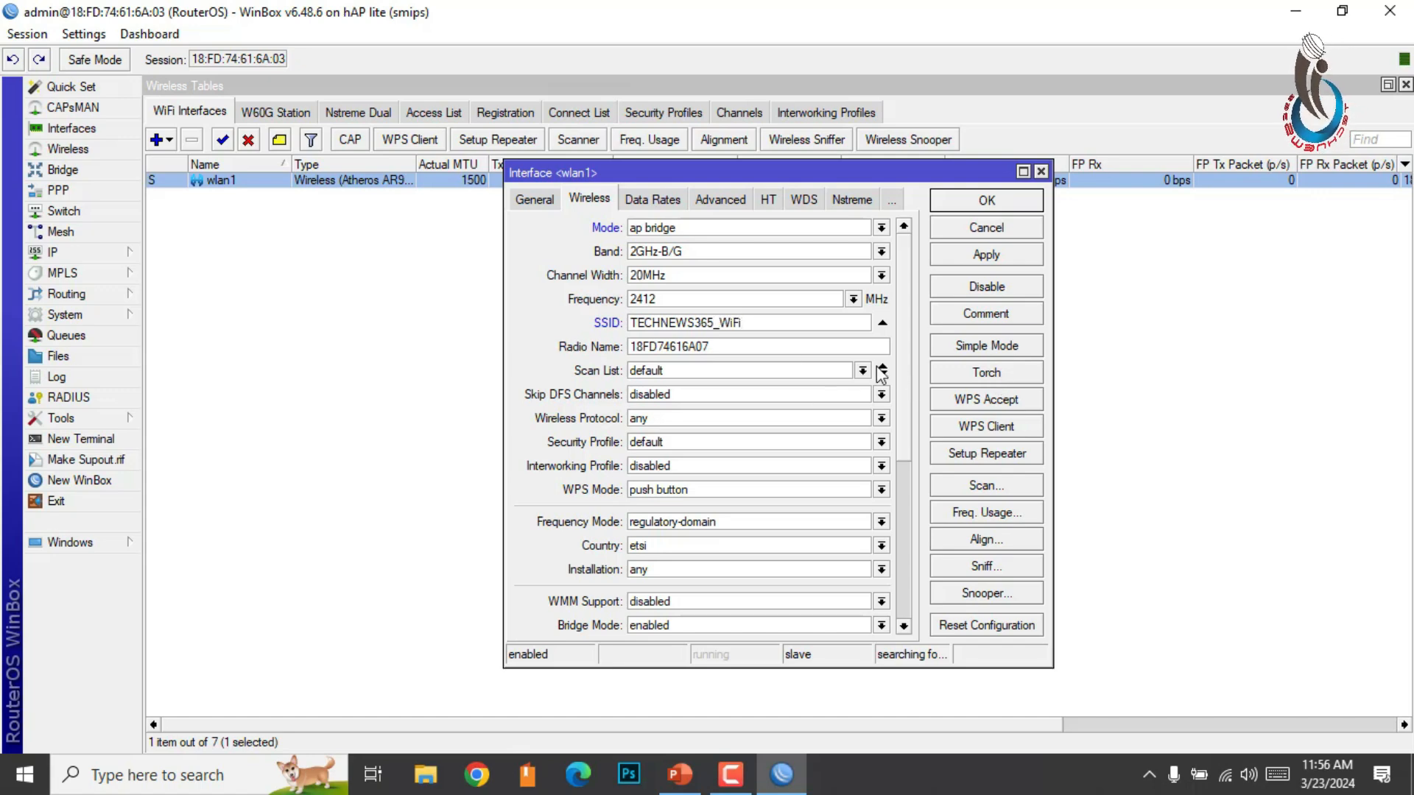
click(1001, 258)
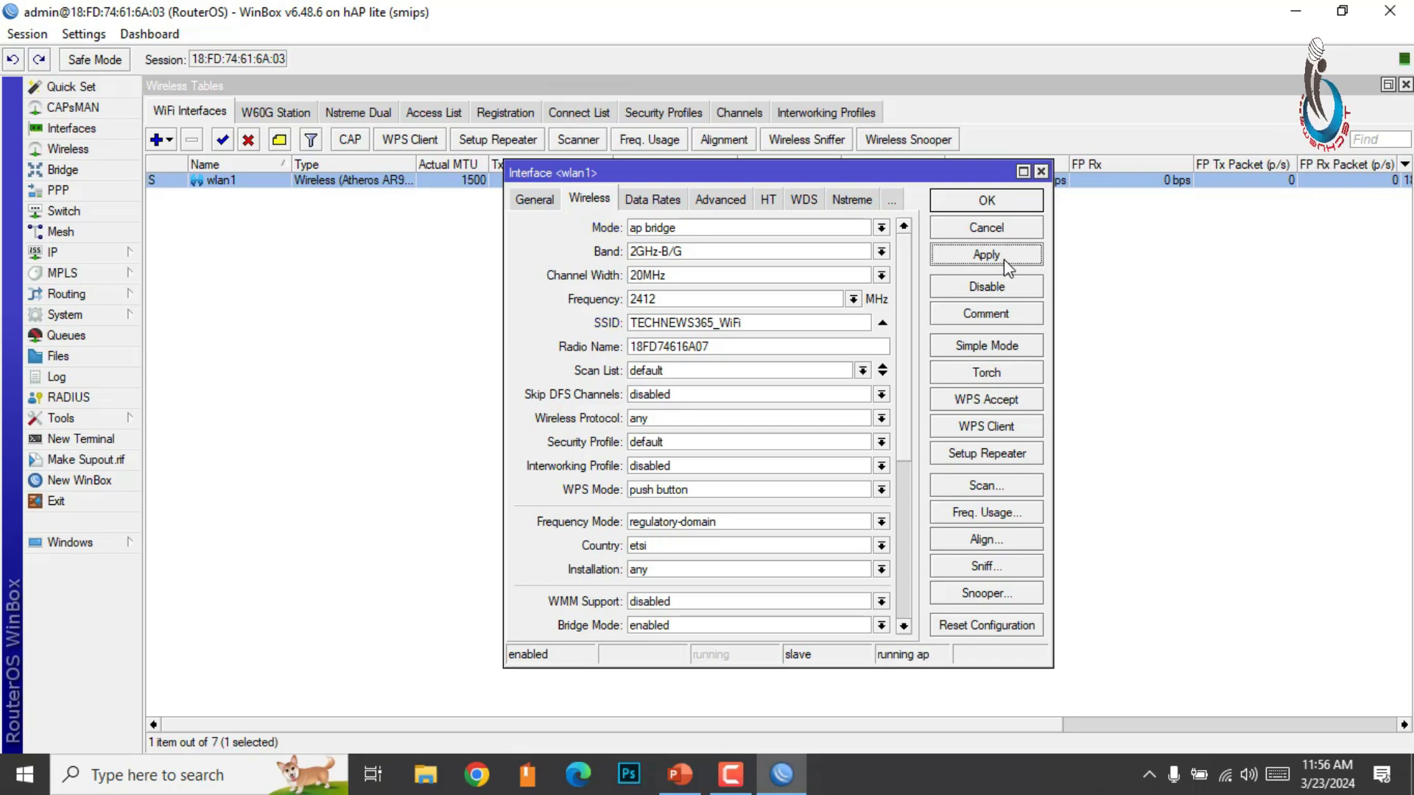
click(987, 201)
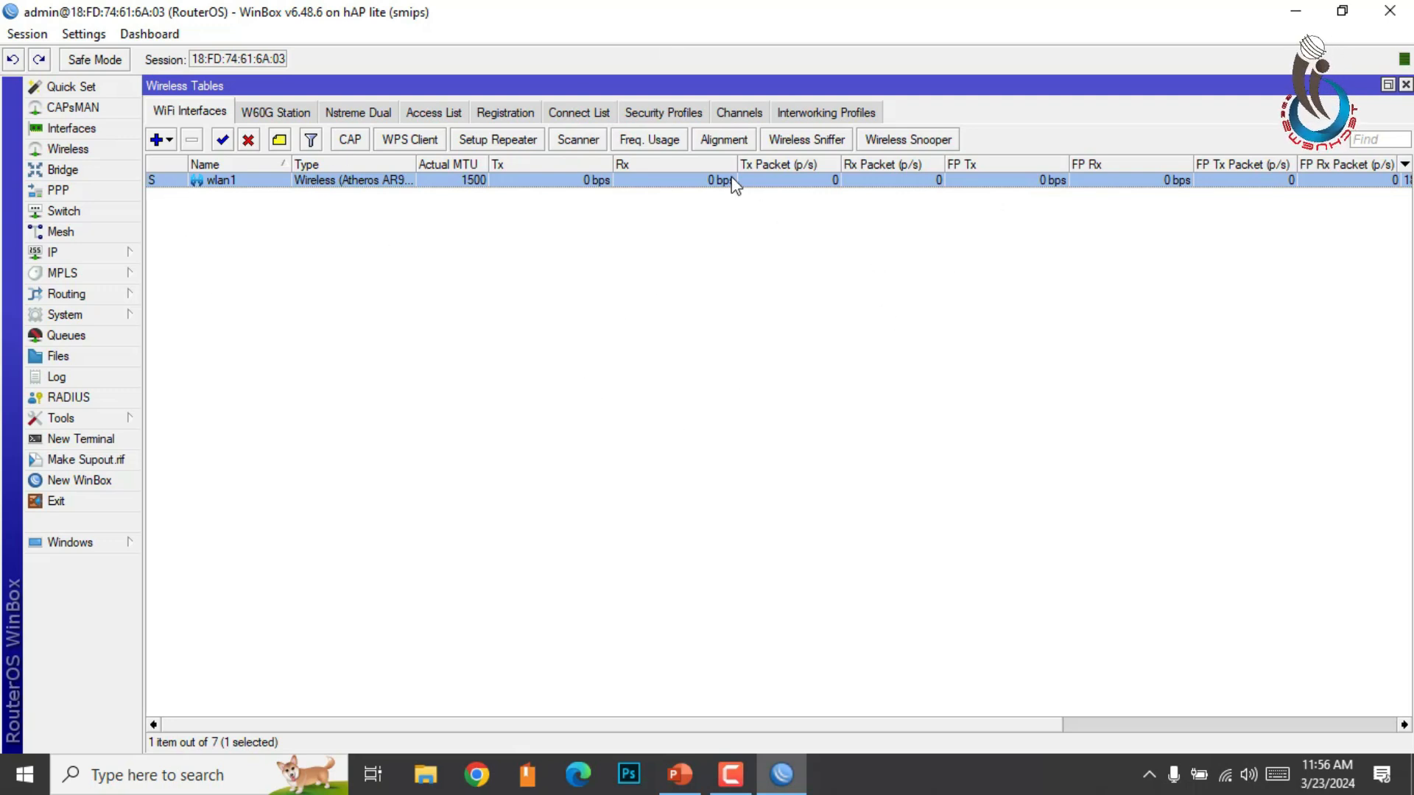
Add a wireless security profile, keeping the name profile1, and set its mode to dynamic keys
click(655, 116)
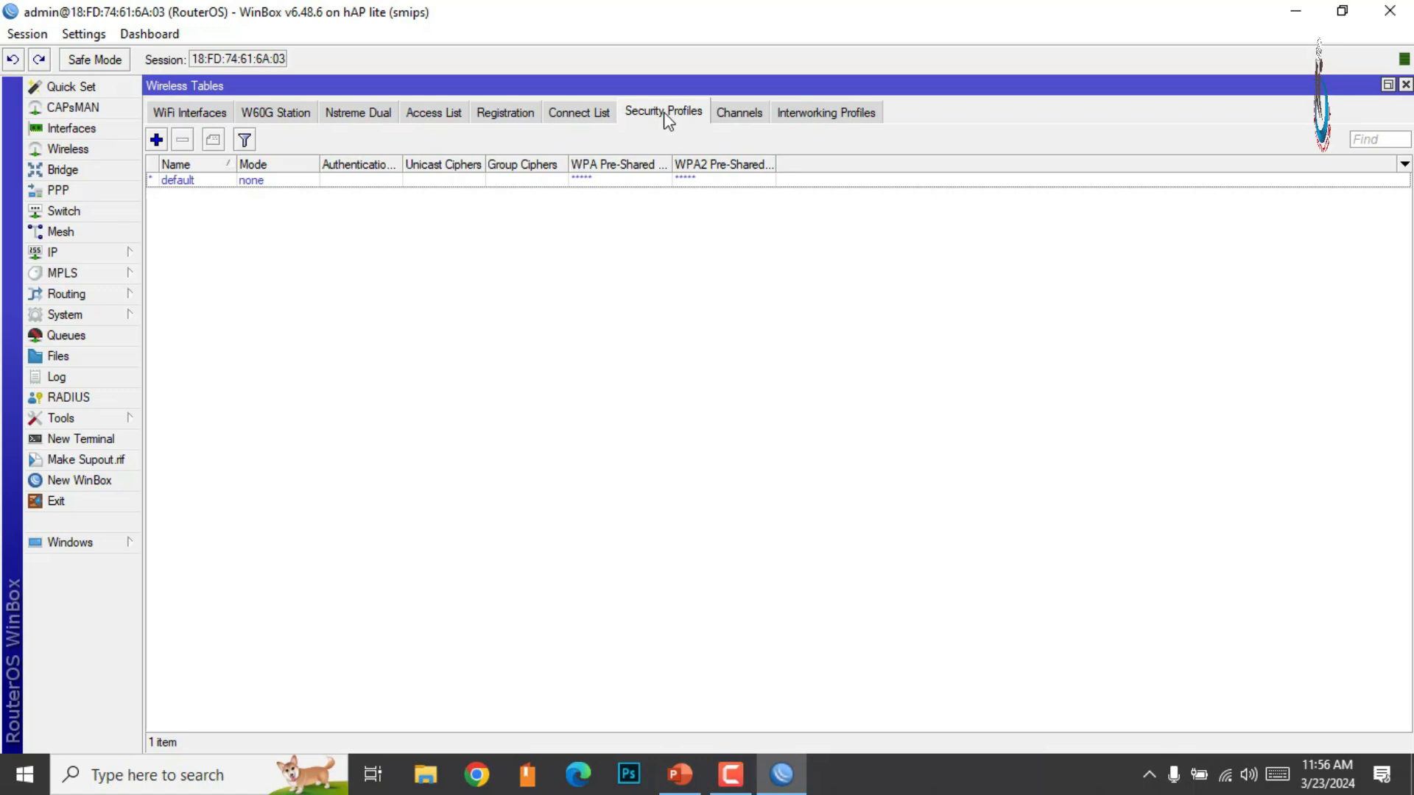
click(157, 140)
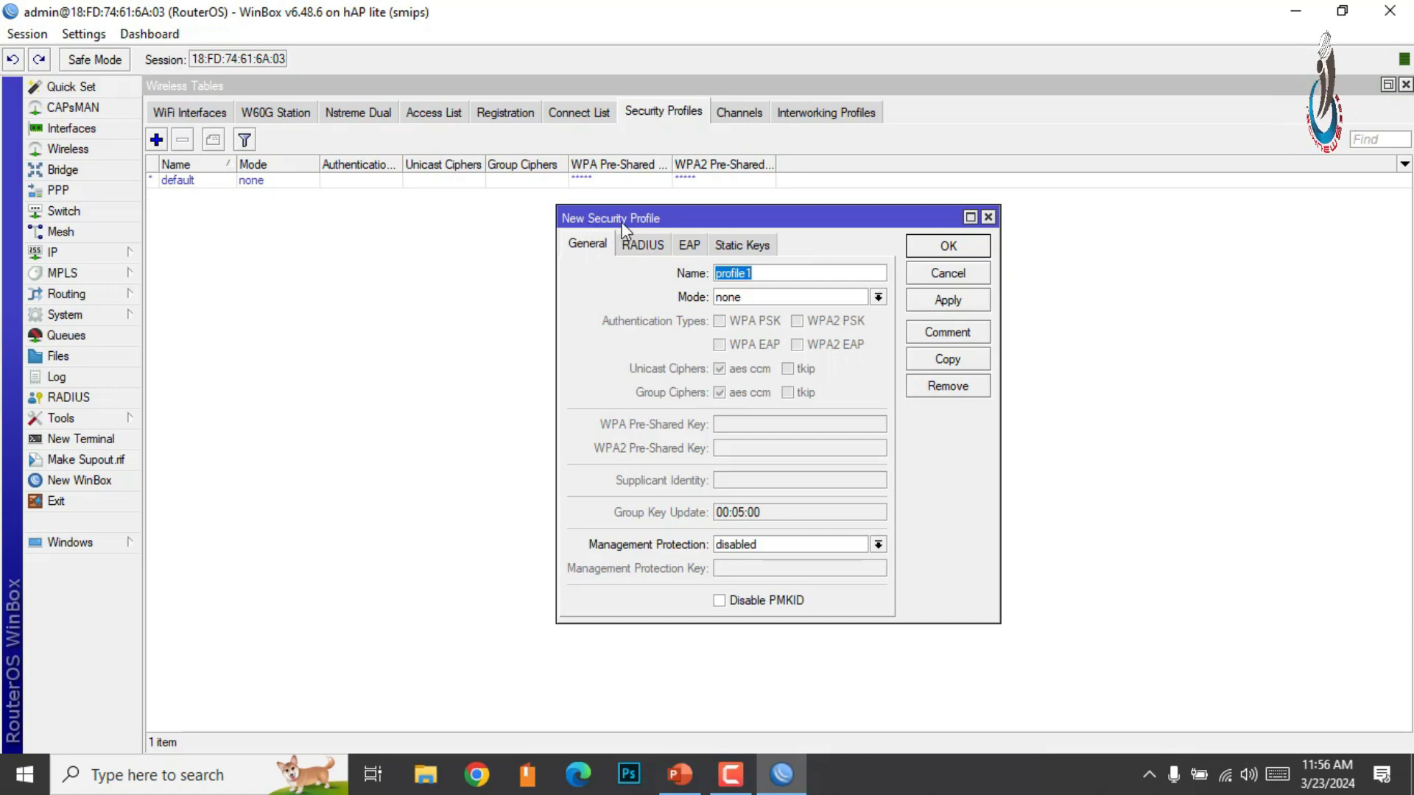
click(770, 273)
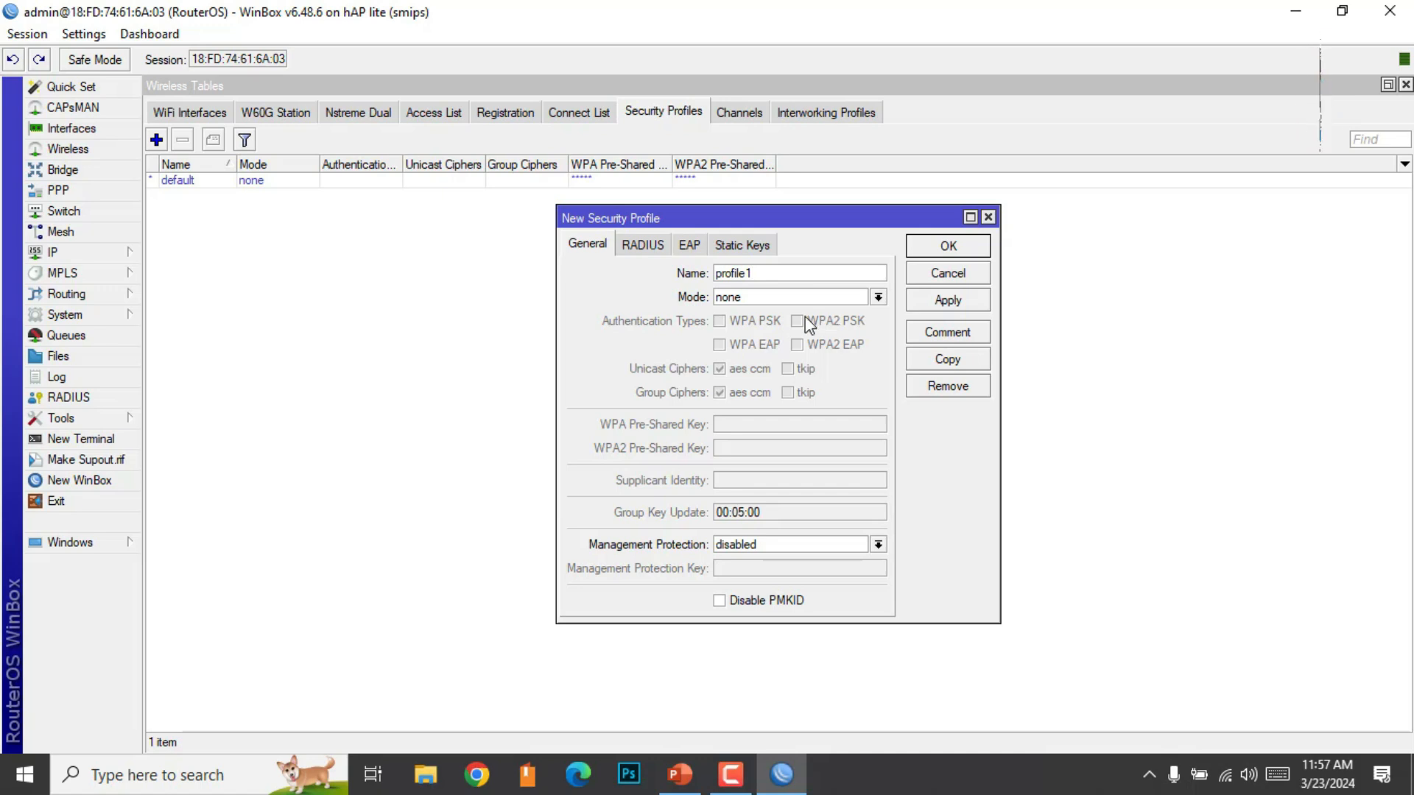
click(878, 298)
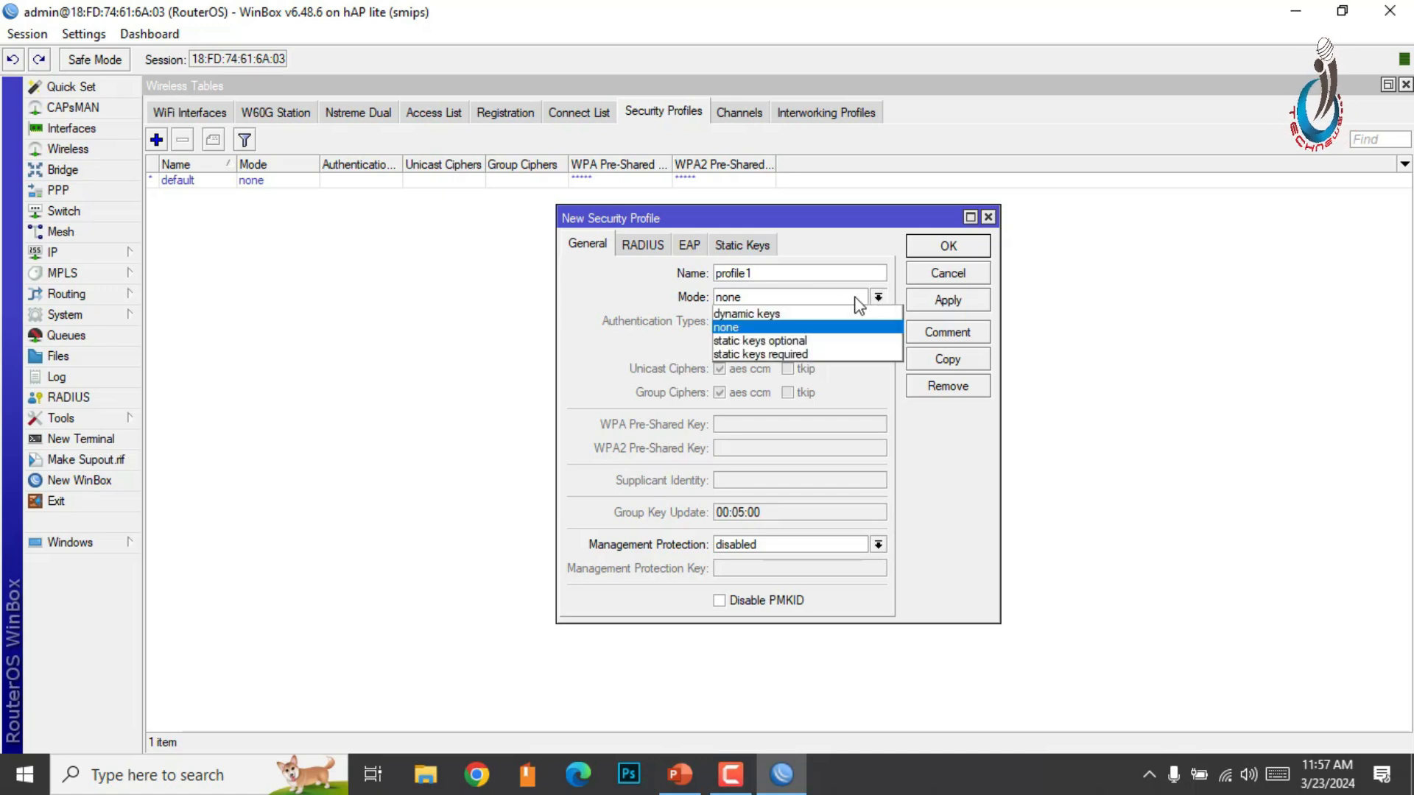
click(782, 315)
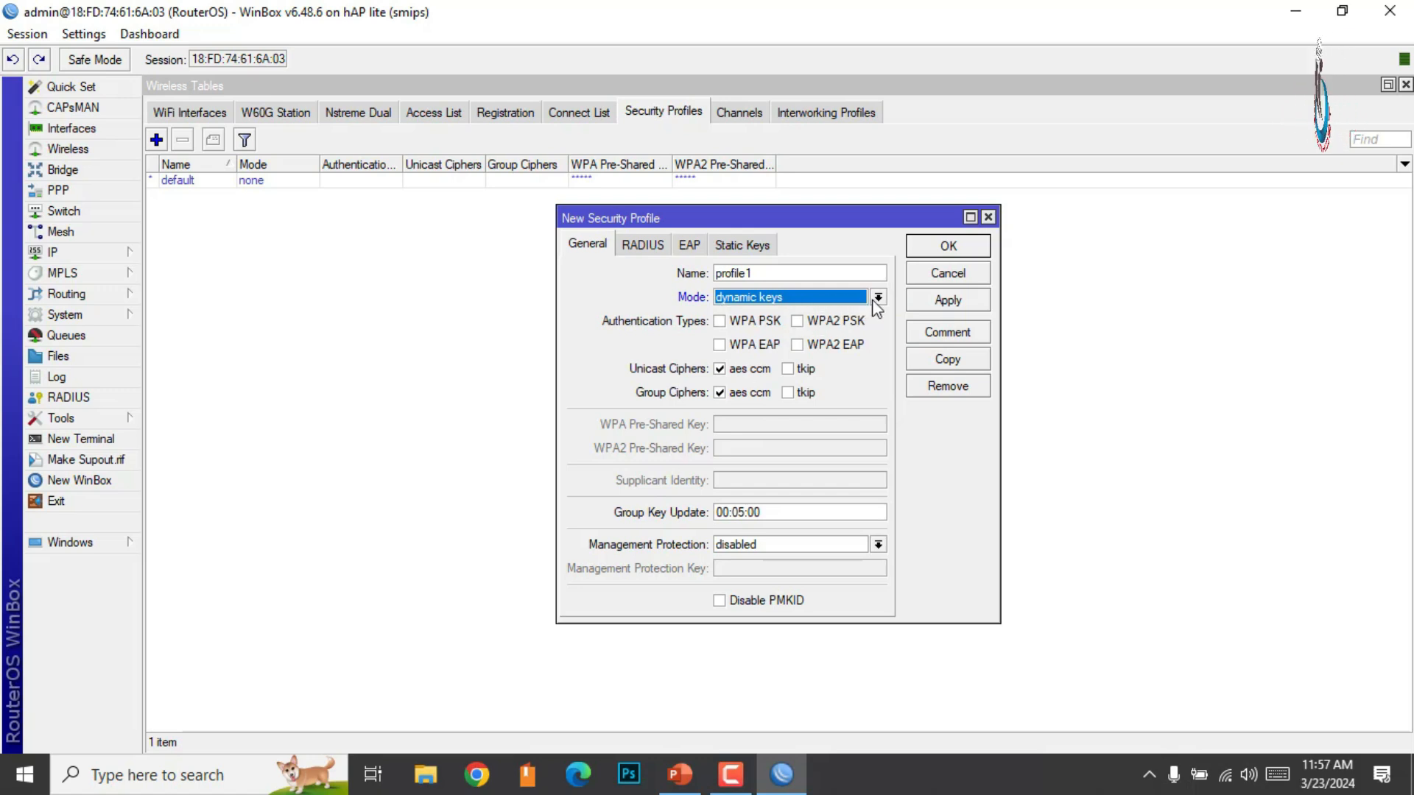
Enable the WPA PSK, WPA2 PSK, WPA EAP and WPA2 EAP authentication types for the new security profile
click(719, 321)
click(797, 321)
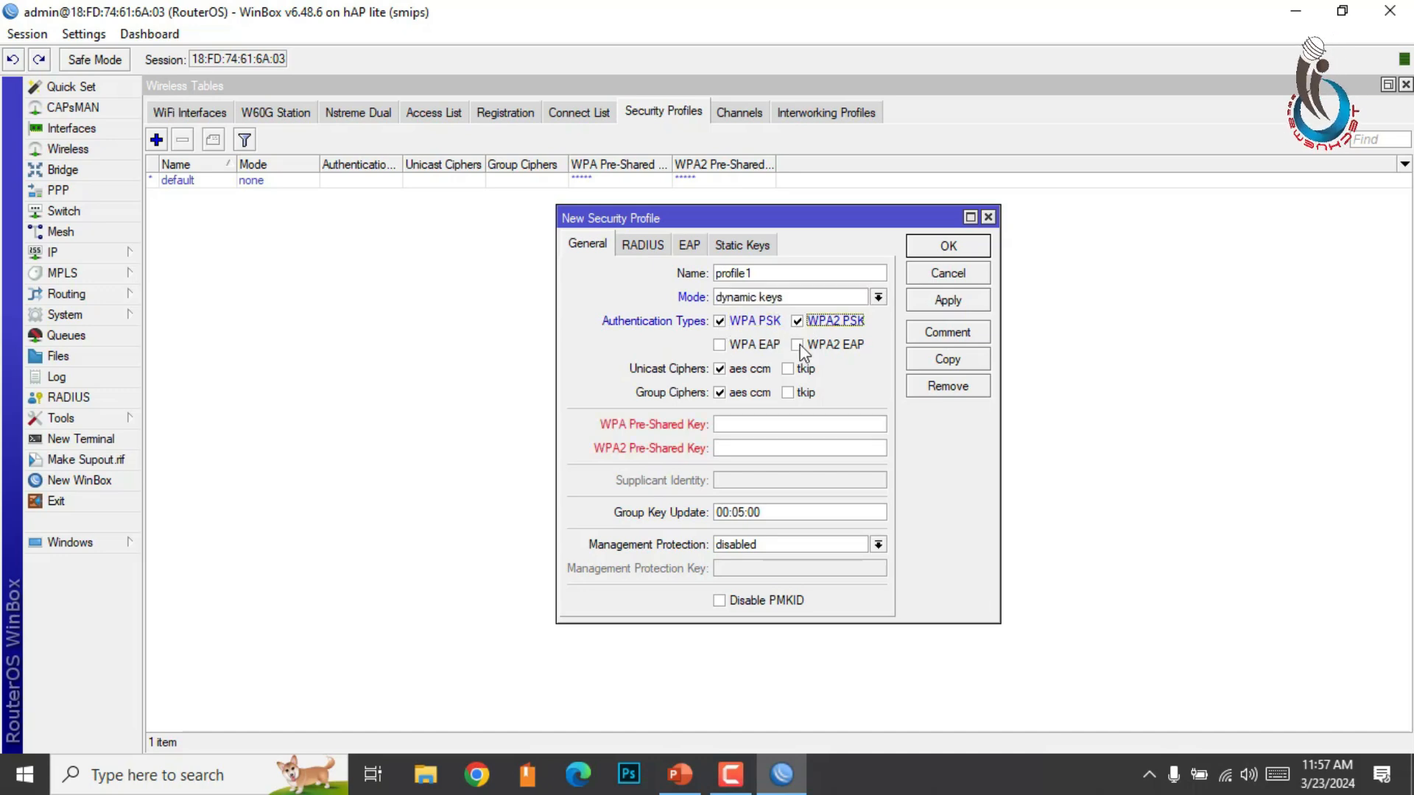
click(796, 344)
click(720, 345)
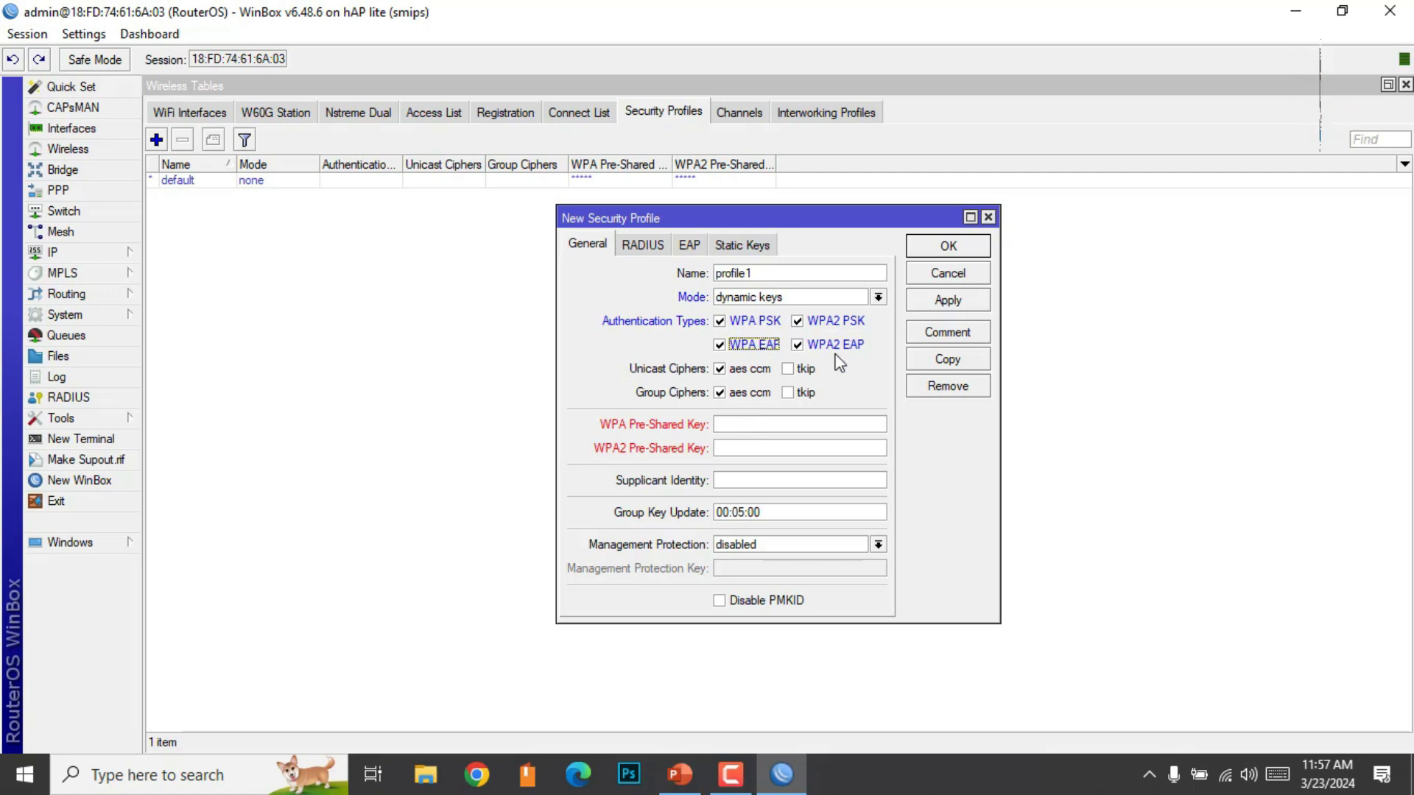
Enter the WPA and WPA2 pre-shared keys, then apply and save the security profile
click(745, 423)
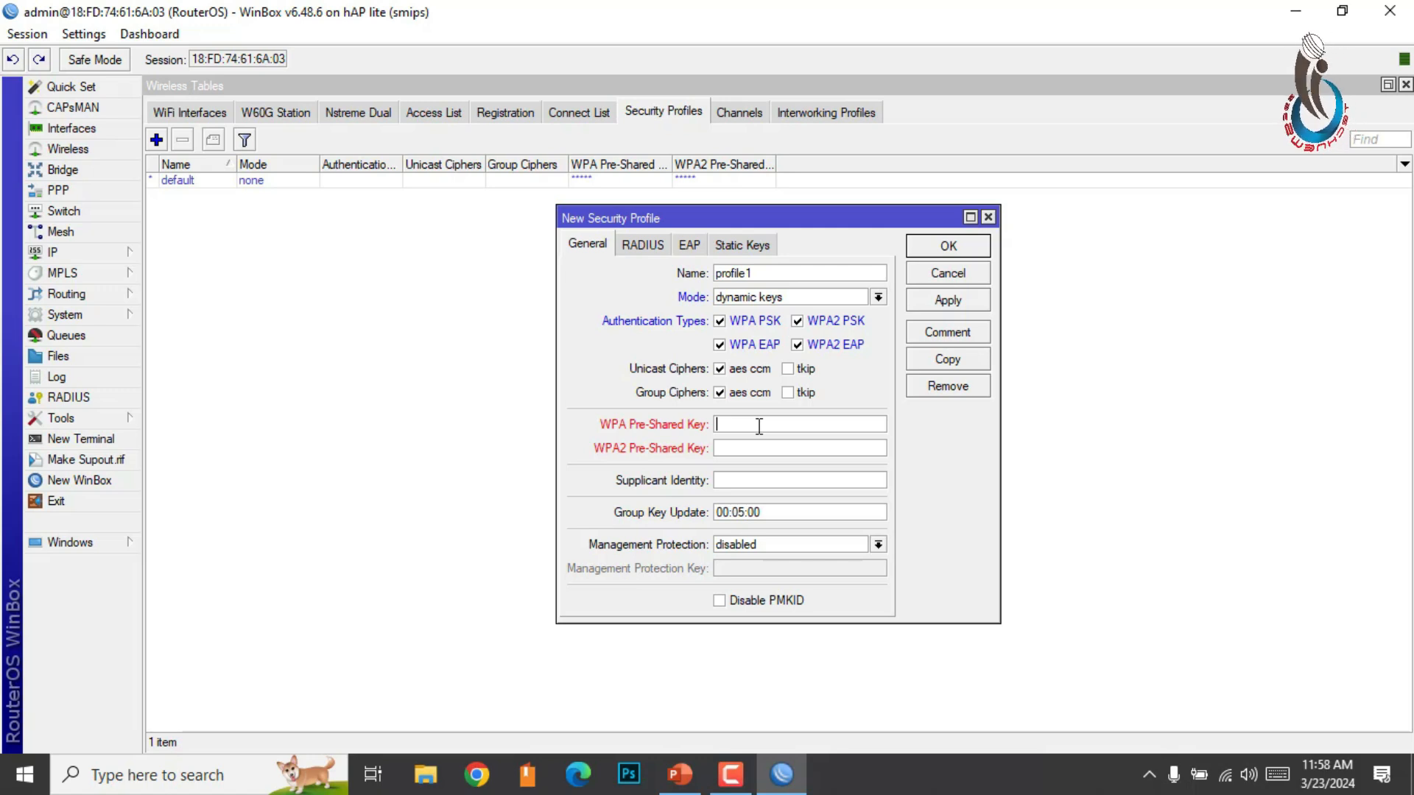
text(******)
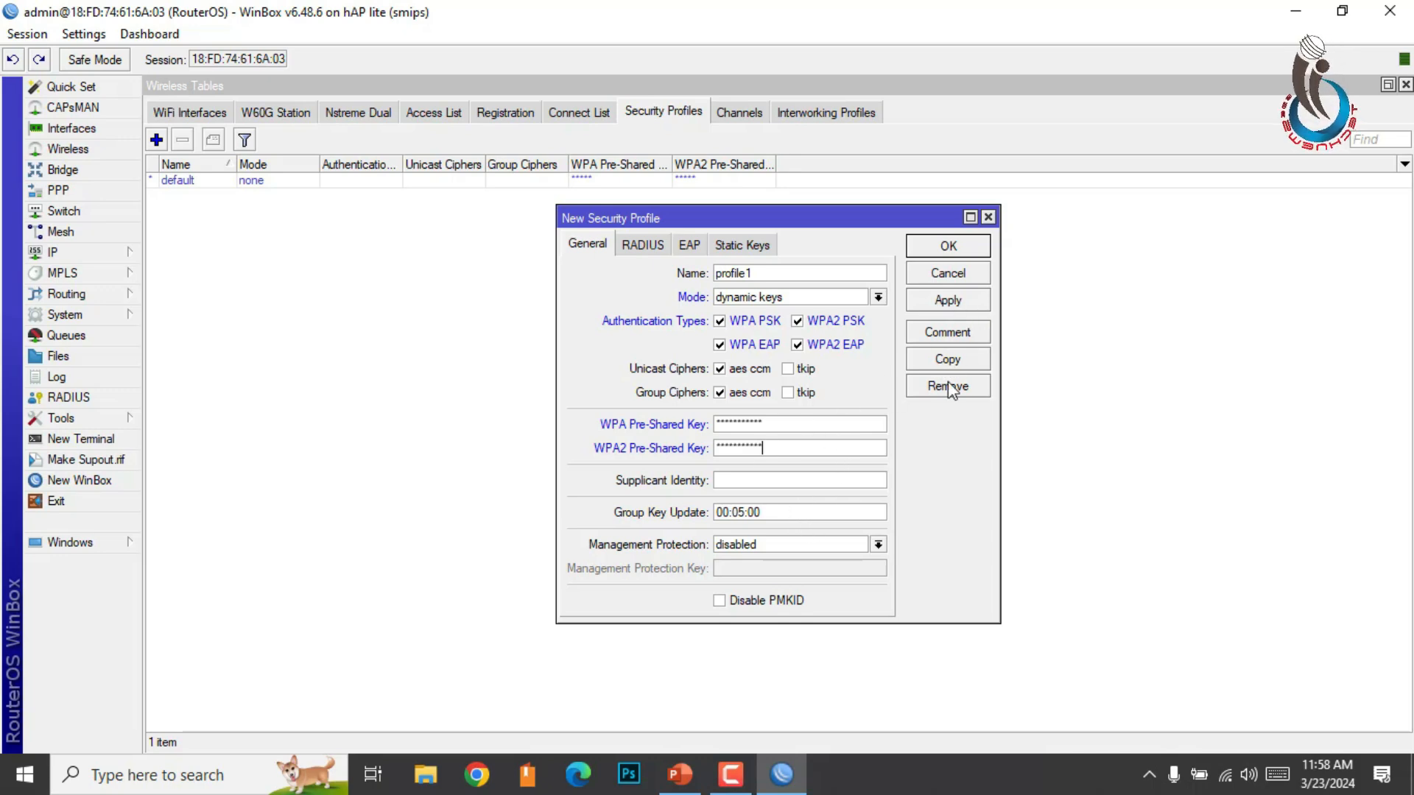
click(947, 300)
click(945, 245)
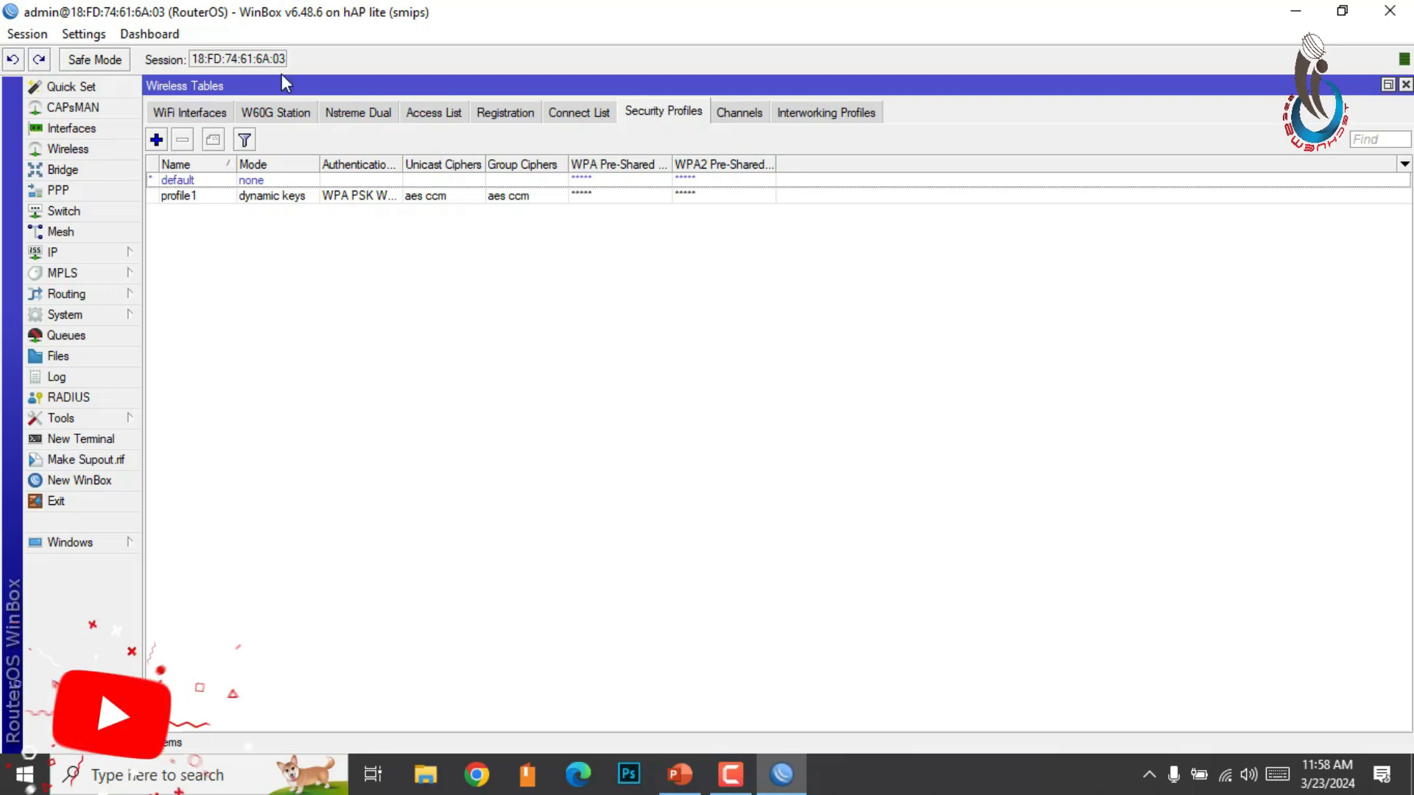
Open wlan1's wireless settings in Simple Mode, allowing the PC to be discoverable on the detected network
click(201, 114)
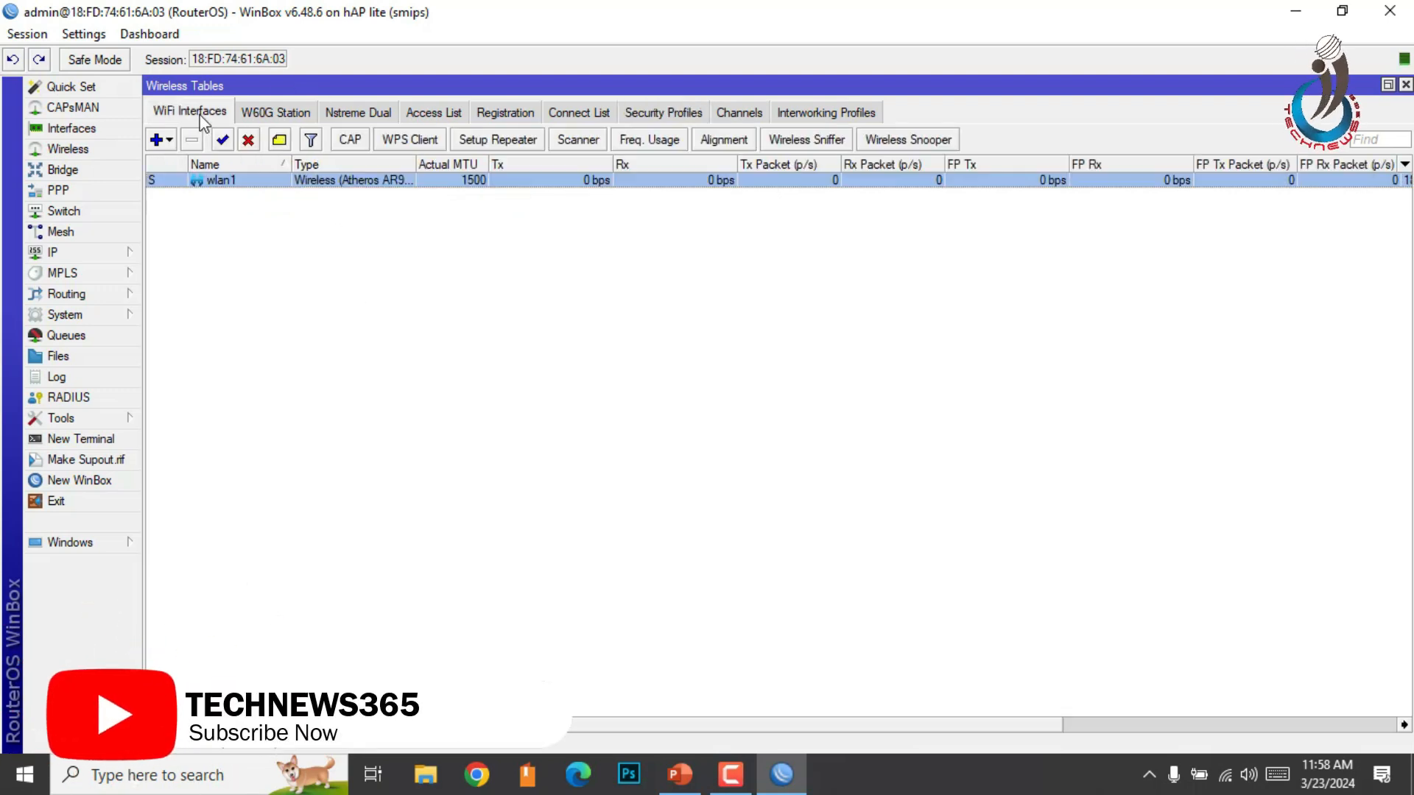
double_click(239, 186)
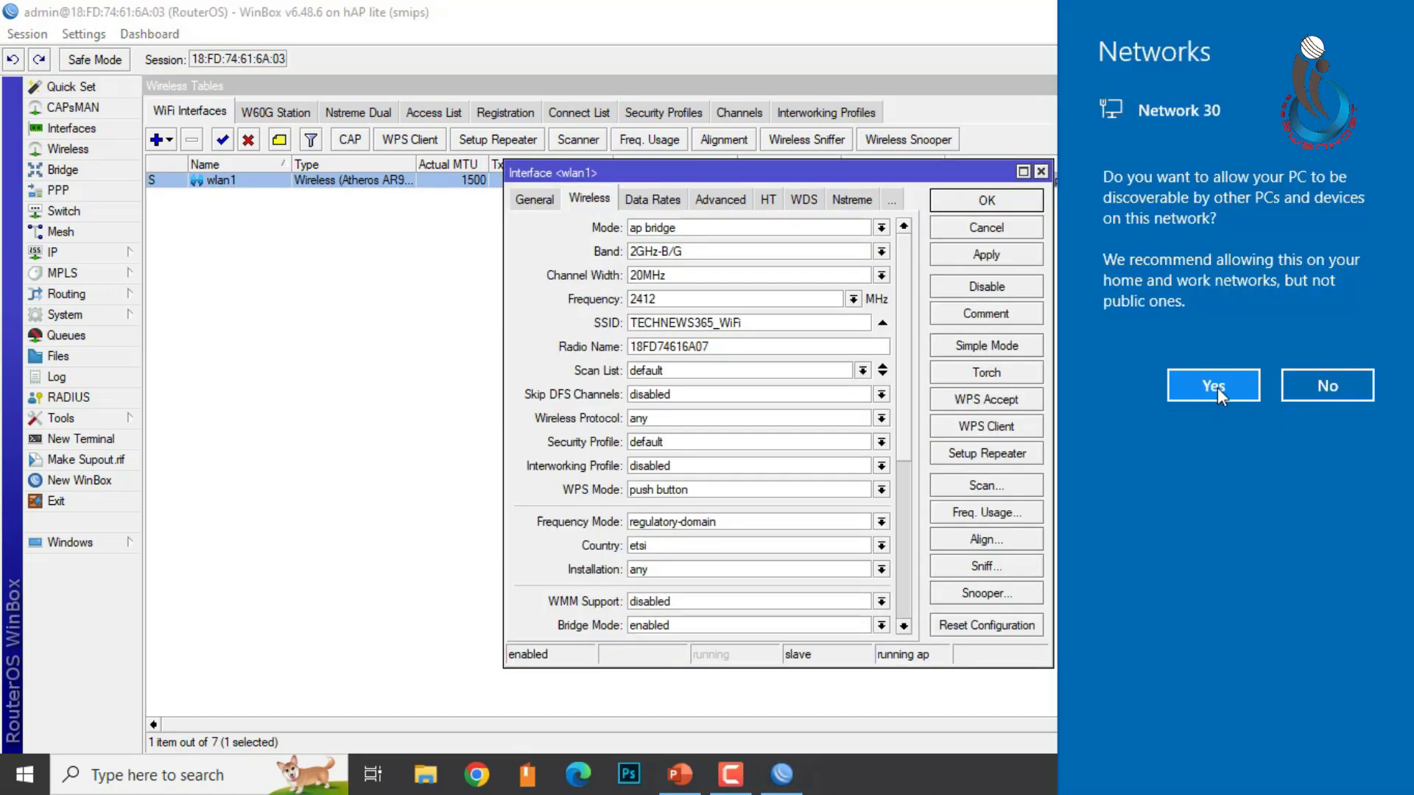
click(1217, 387)
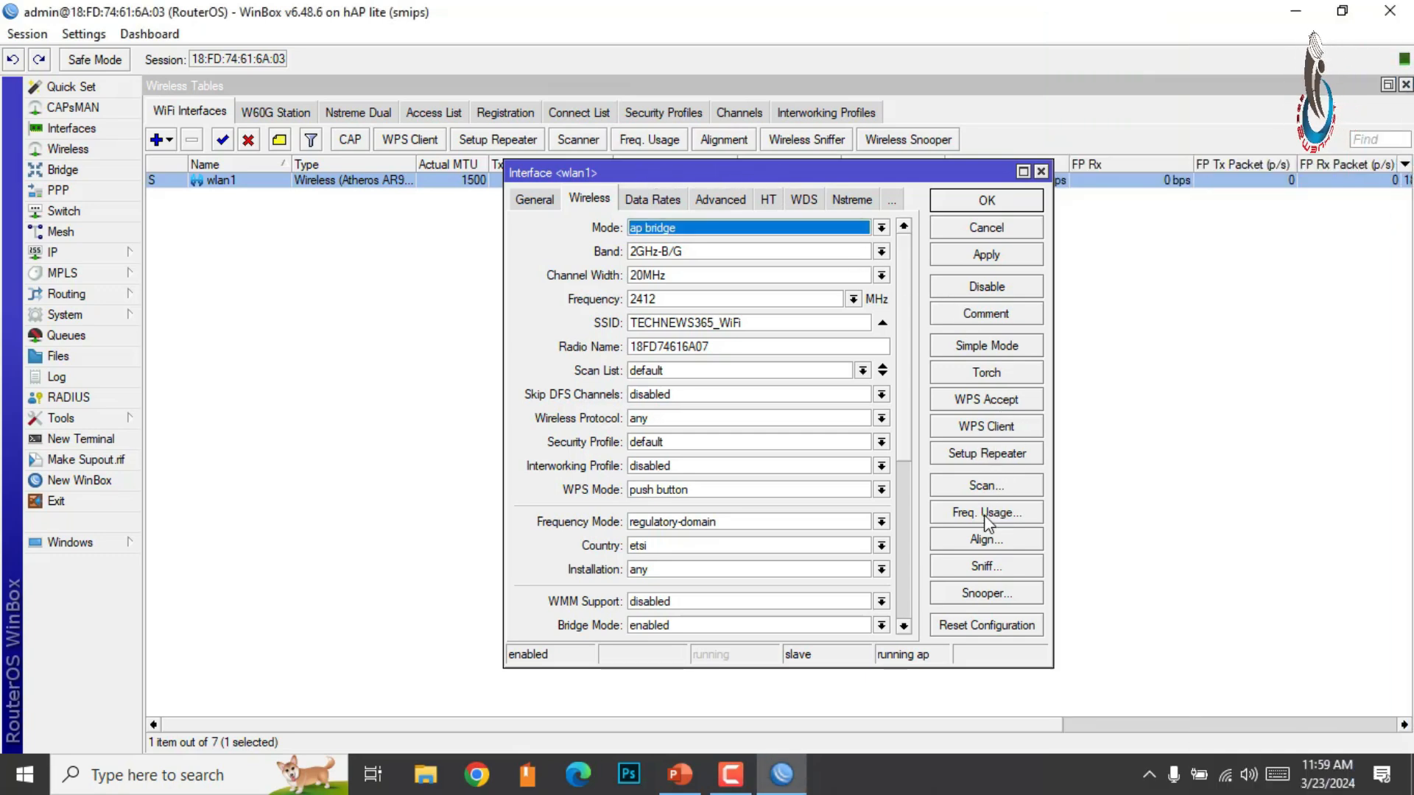
click(994, 347)
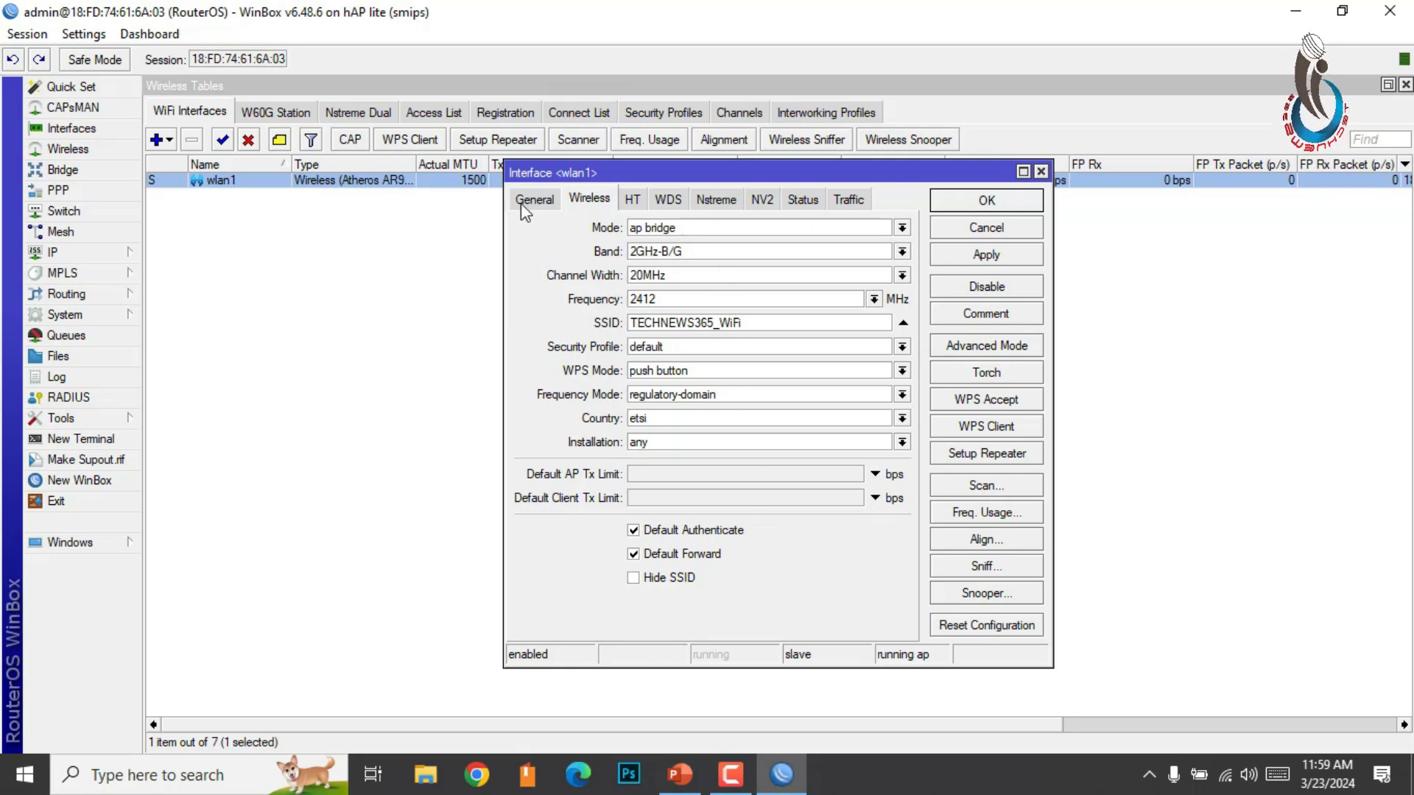
key(Tab)
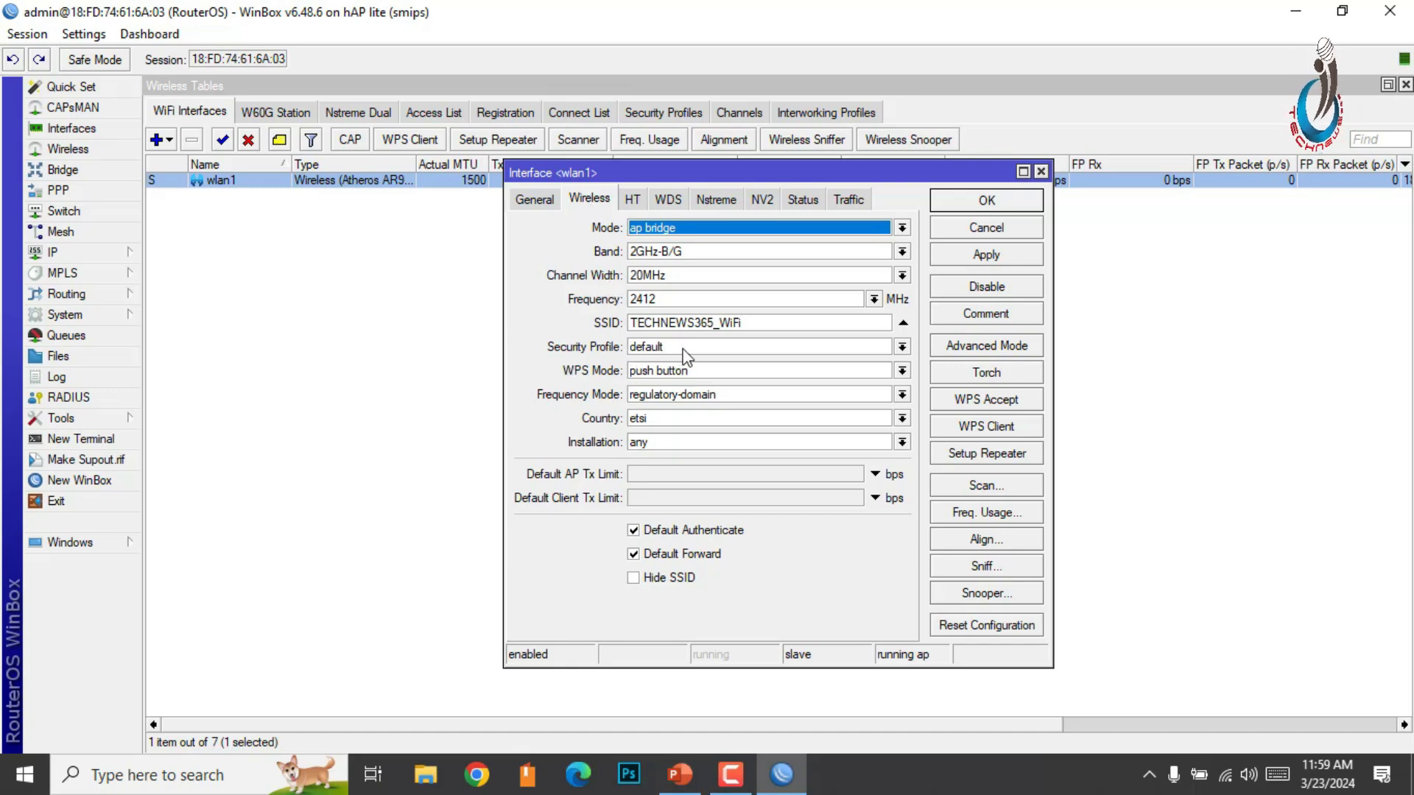
Set wlan1's security profile to profile1, apply the change and close the interface window
click(902, 346)
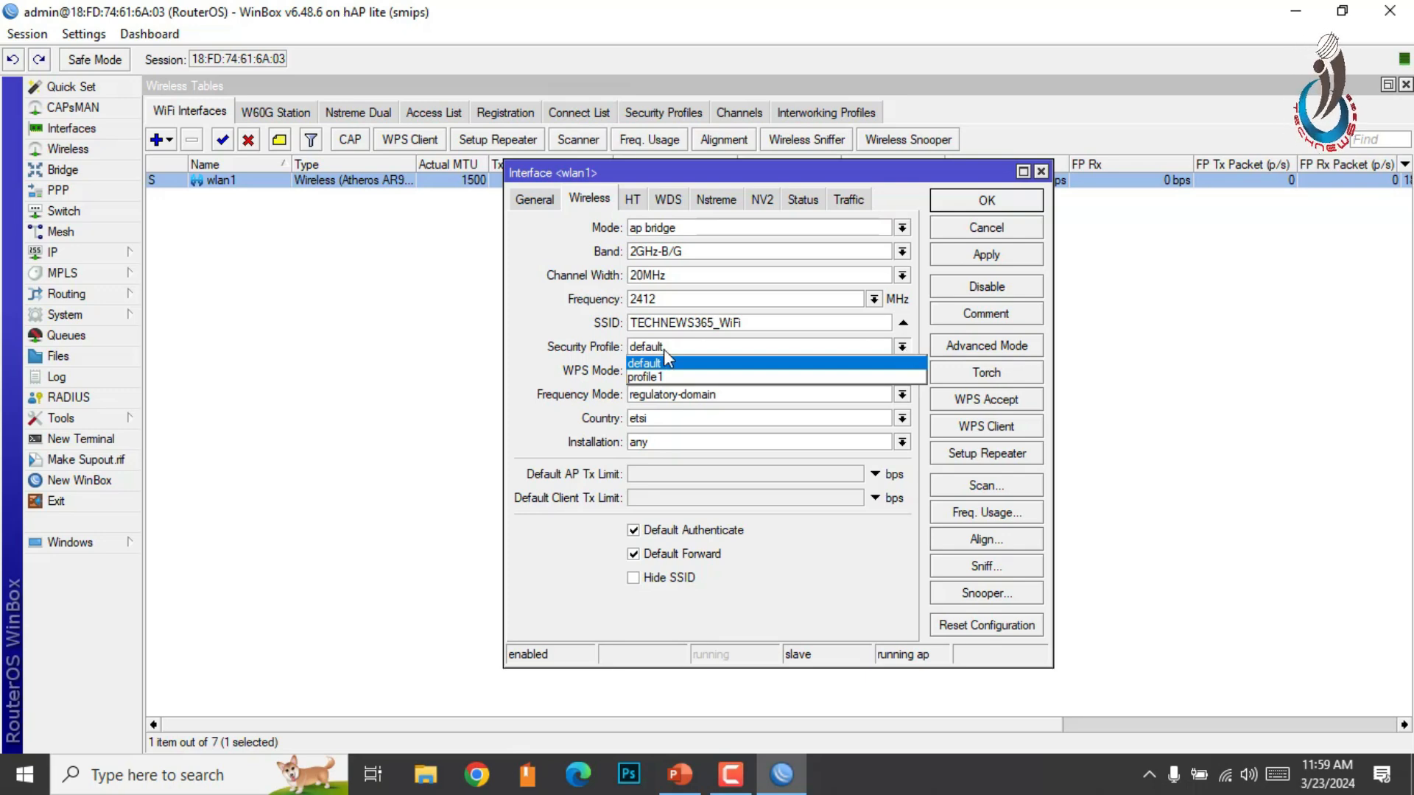
click(650, 377)
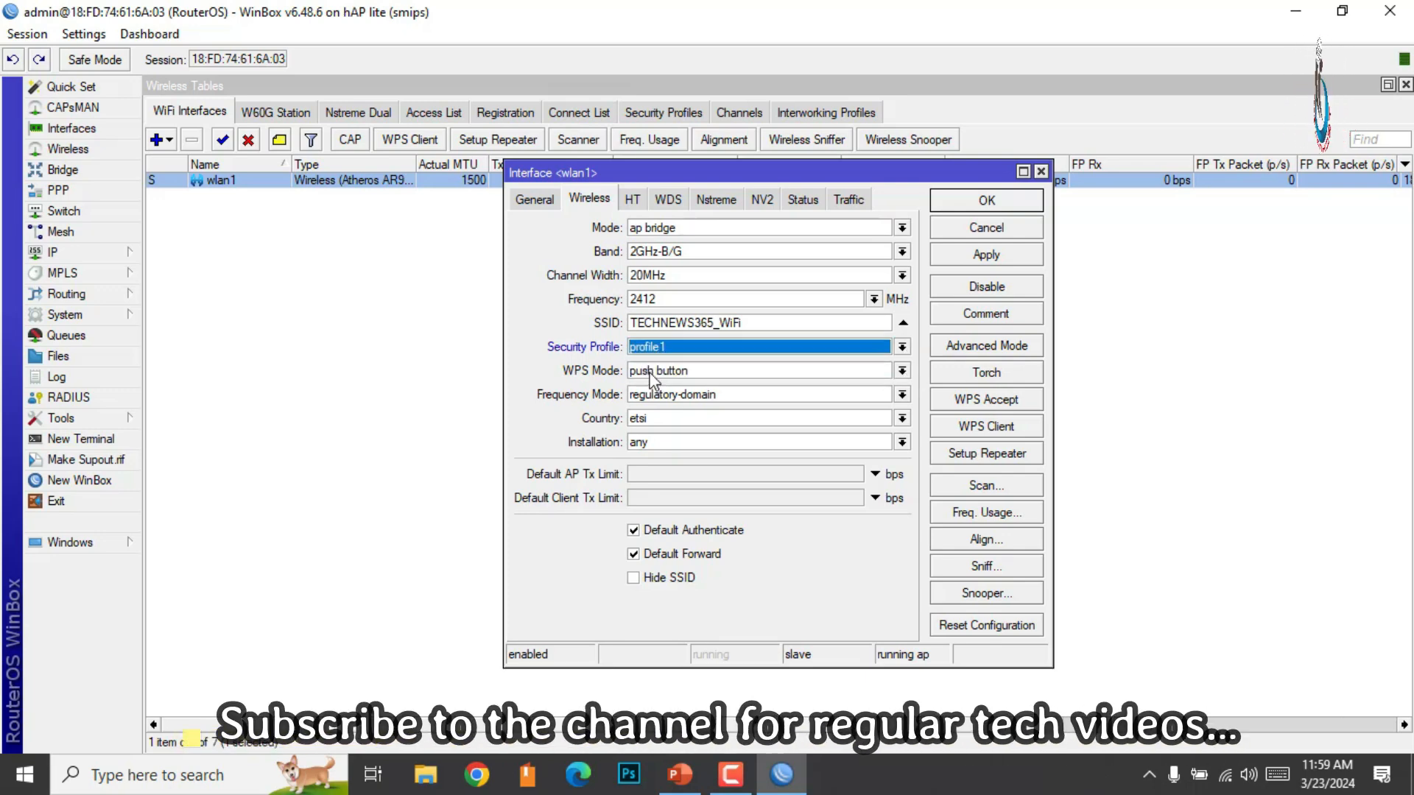
click(1002, 258)
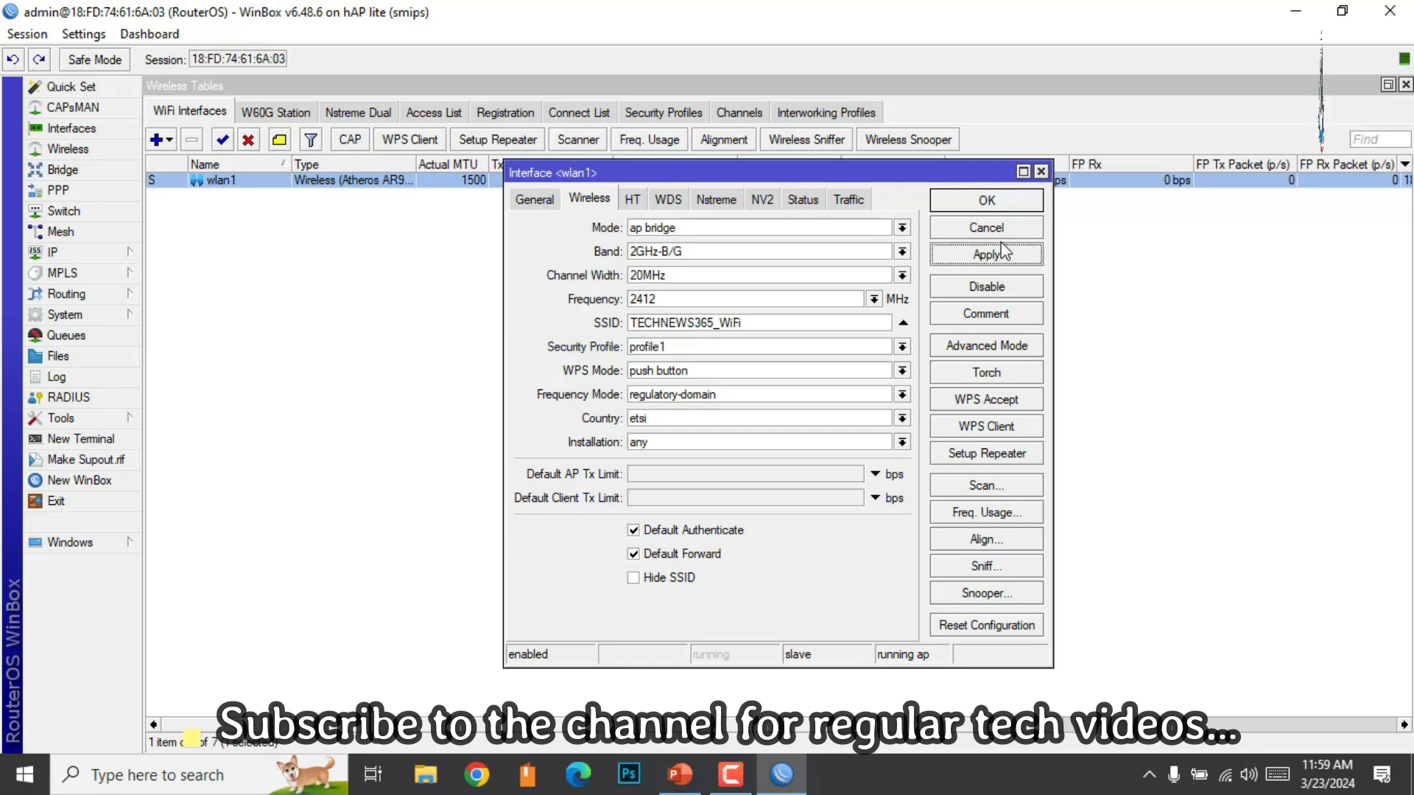
click(1002, 206)
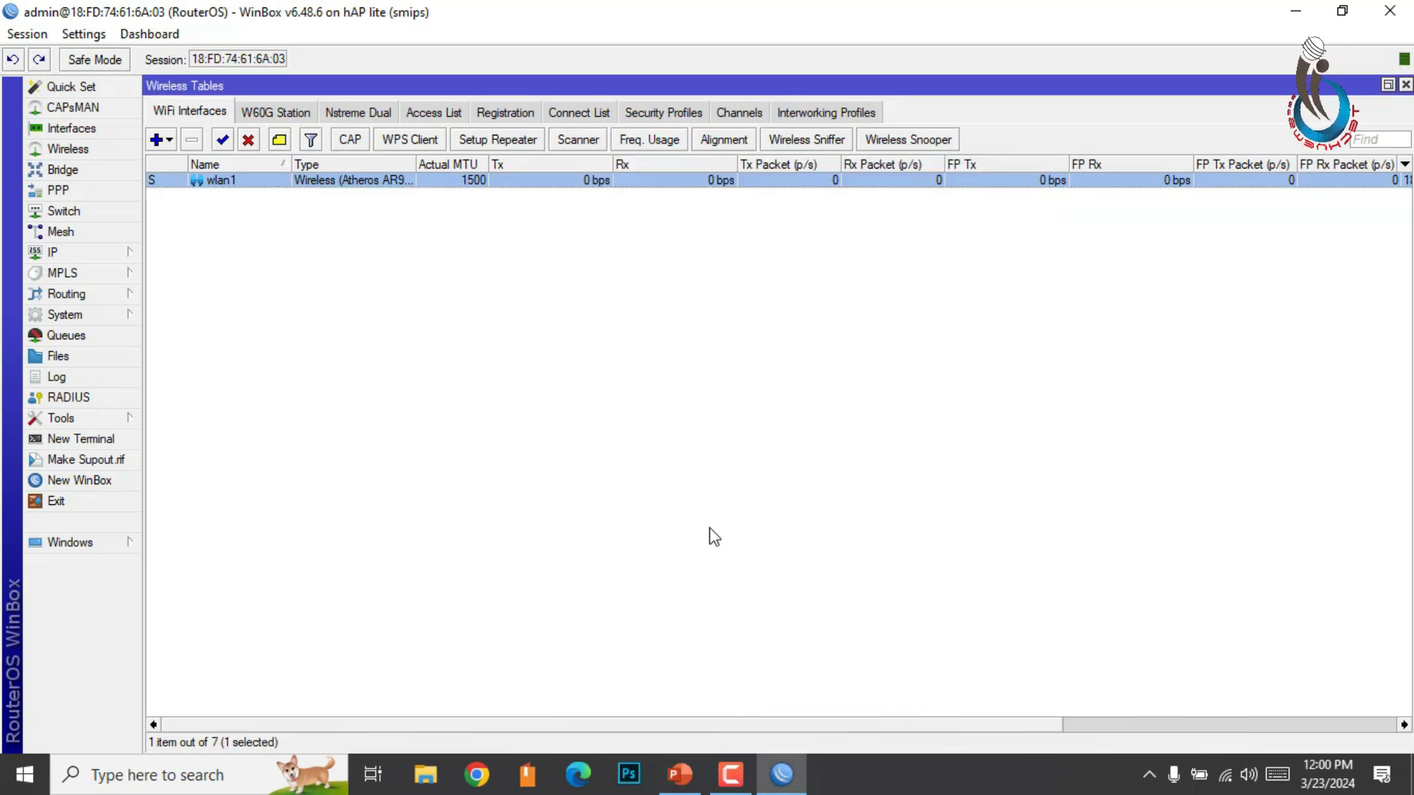